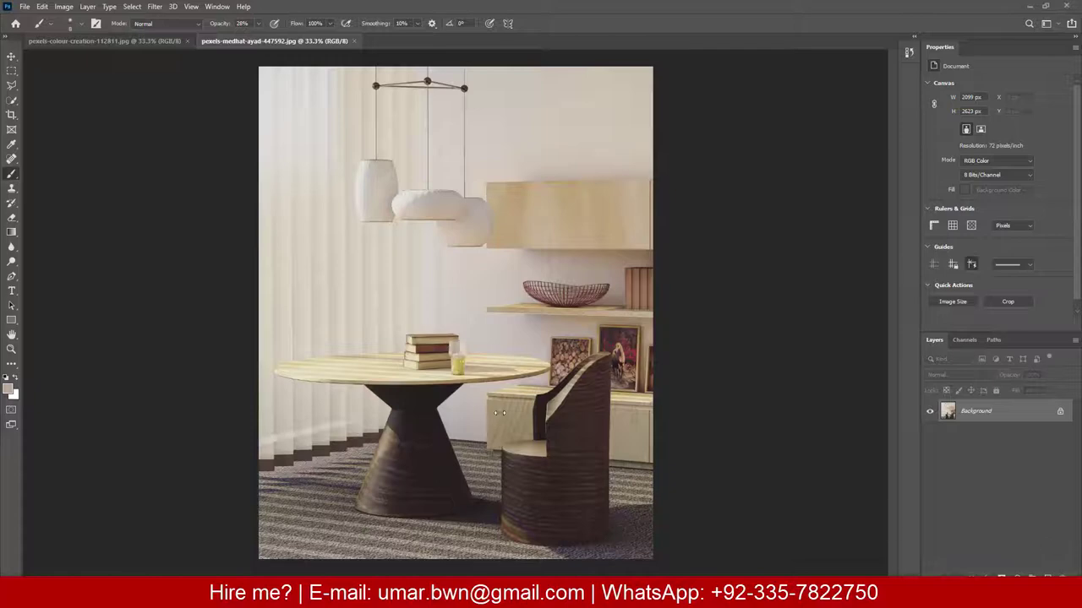
# Step: Zoom in and start a Pen path at the backrest's top corner, tracing down the chair's right edge
pyautogui.press('p')
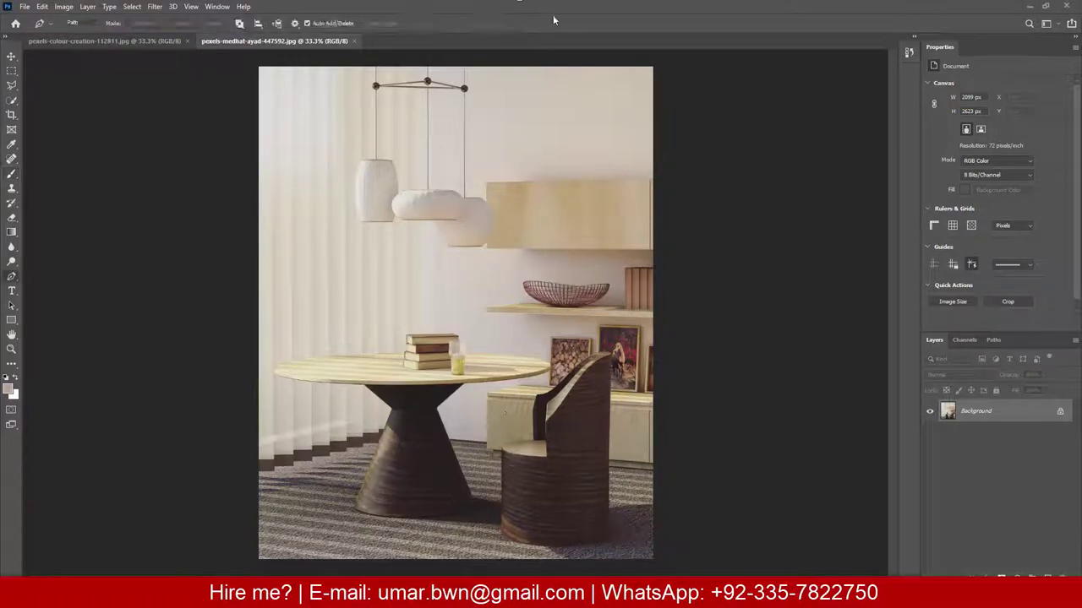
pyautogui.scroll(5, 454, 267)
pyautogui.scroll(4, 505, 267)
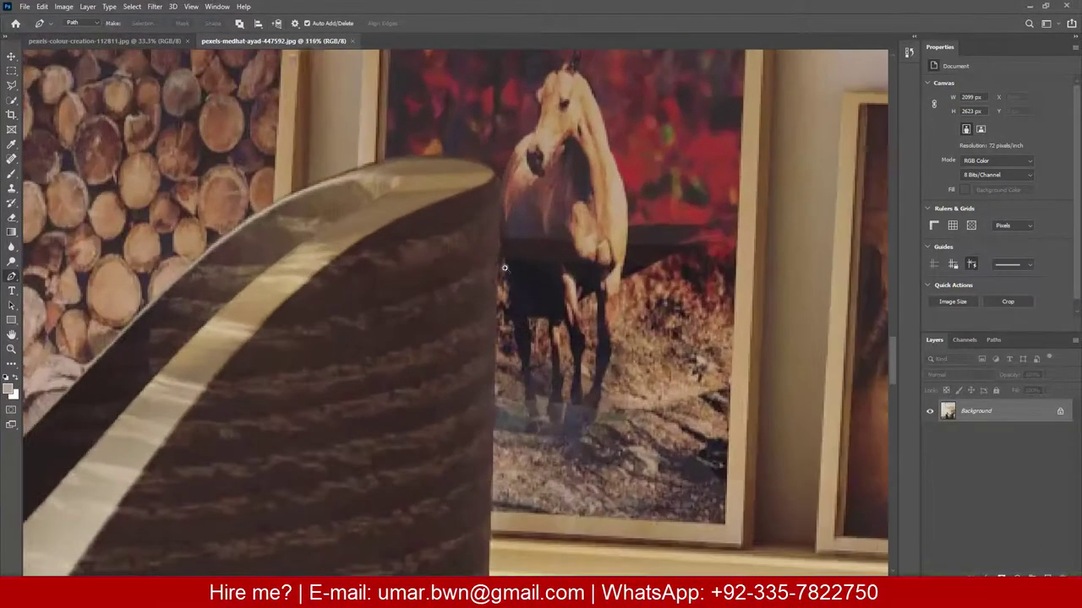
pyautogui.click(485, 165)
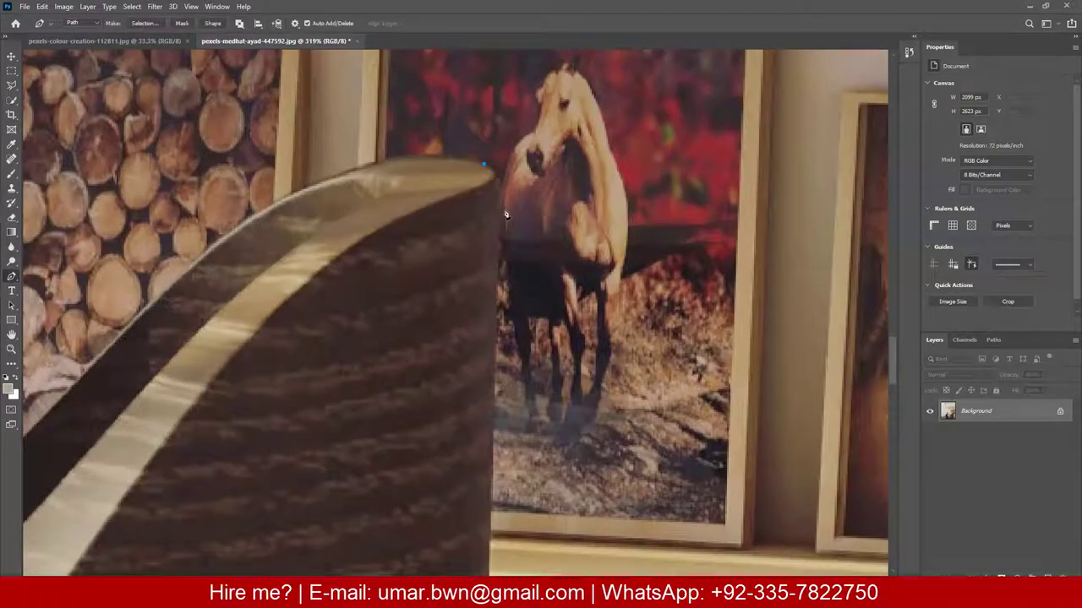
pyautogui.click(498, 267)
pyautogui.scroll(-3, 498, 408)
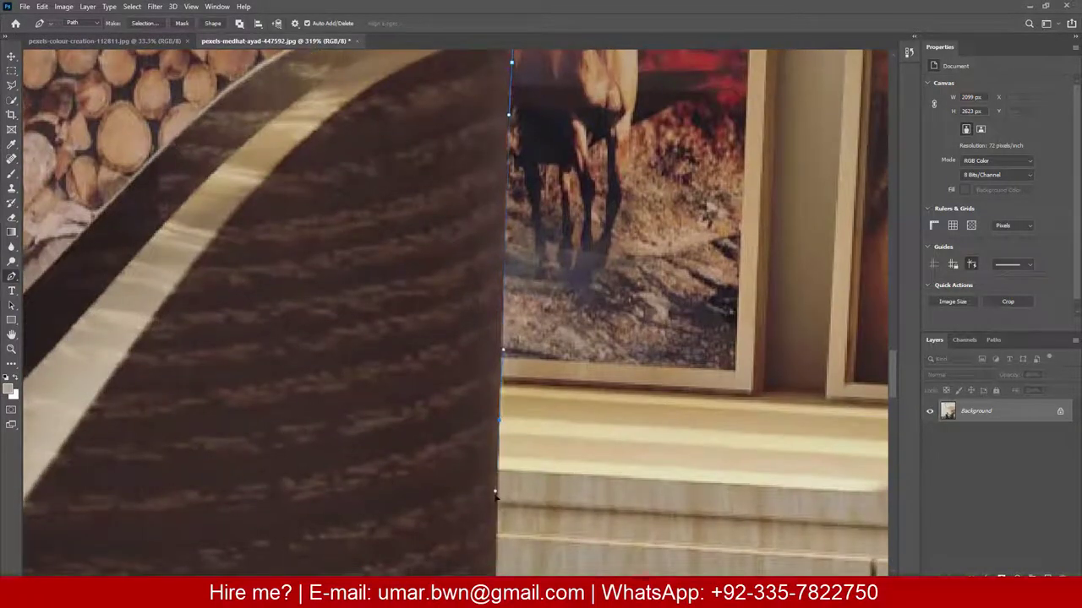
pyautogui.click(497, 526)
pyautogui.moveTo(497, 527); pyautogui.dragTo(470, 196)
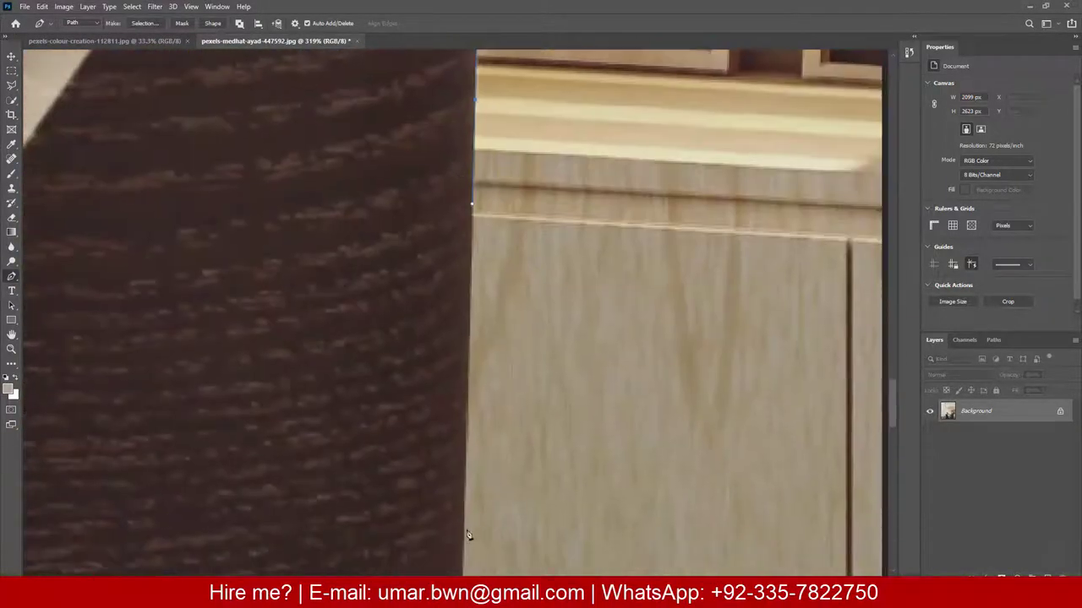
# Step: Continue the path with curved anchors around the chair's rounded base, undoing one misplaced anchor
pyautogui.moveTo(462, 533)
pyautogui.mouseDown()
pyautogui.moveTo(463, 556)
pyautogui.moveTo(433, 279)
pyautogui.mouseUp()
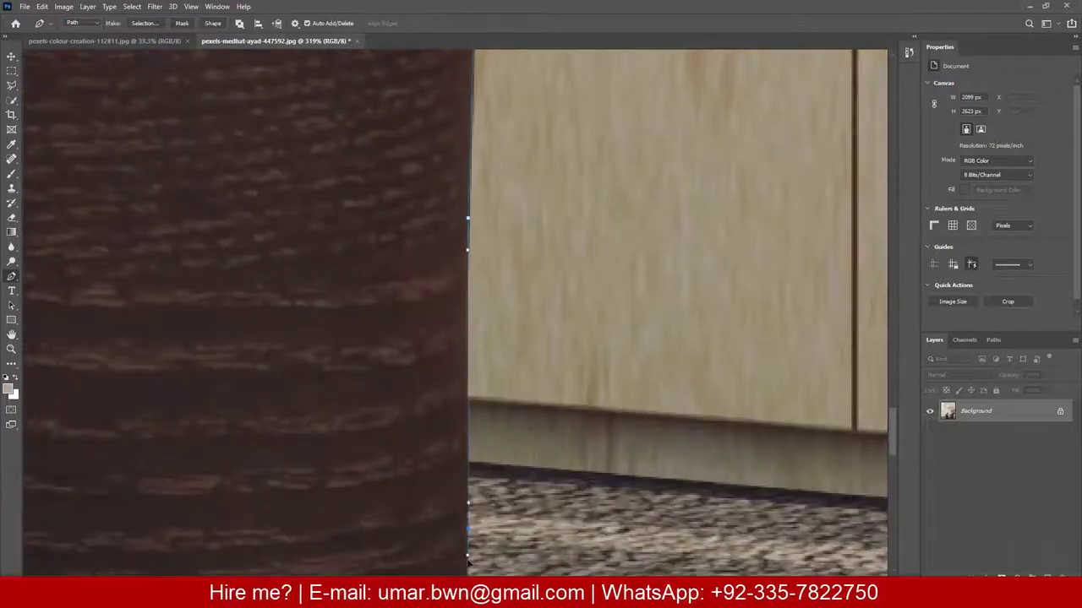
pyautogui.scroll(-5, 496, 390)
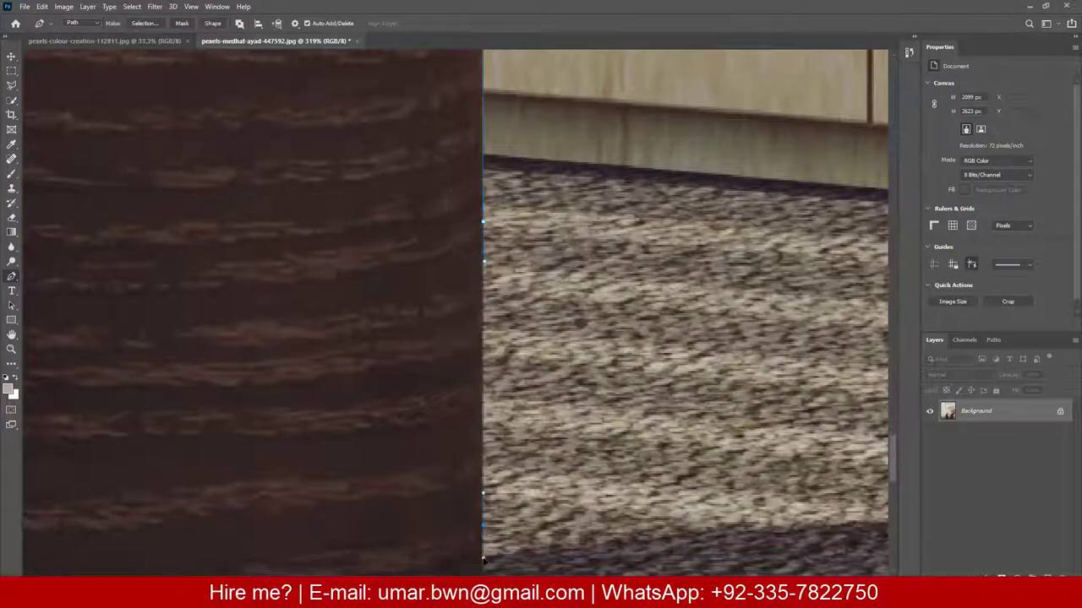
pyautogui.moveTo(435, 532); pyautogui.dragTo(445, 221)
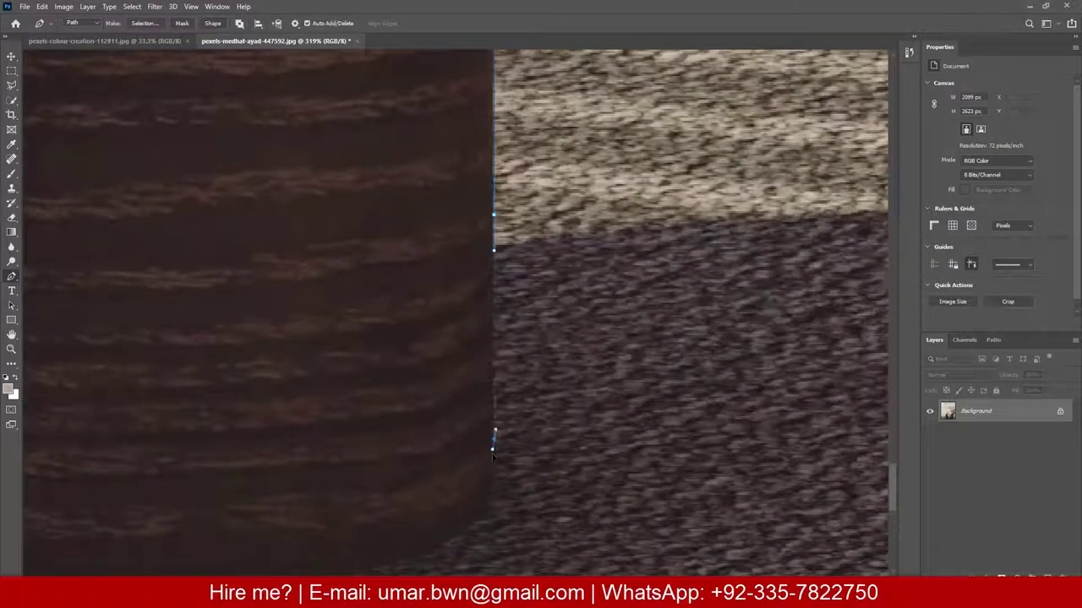
pyautogui.moveTo(496, 395); pyautogui.dragTo(607, 287)
pyautogui.click(582, 328)
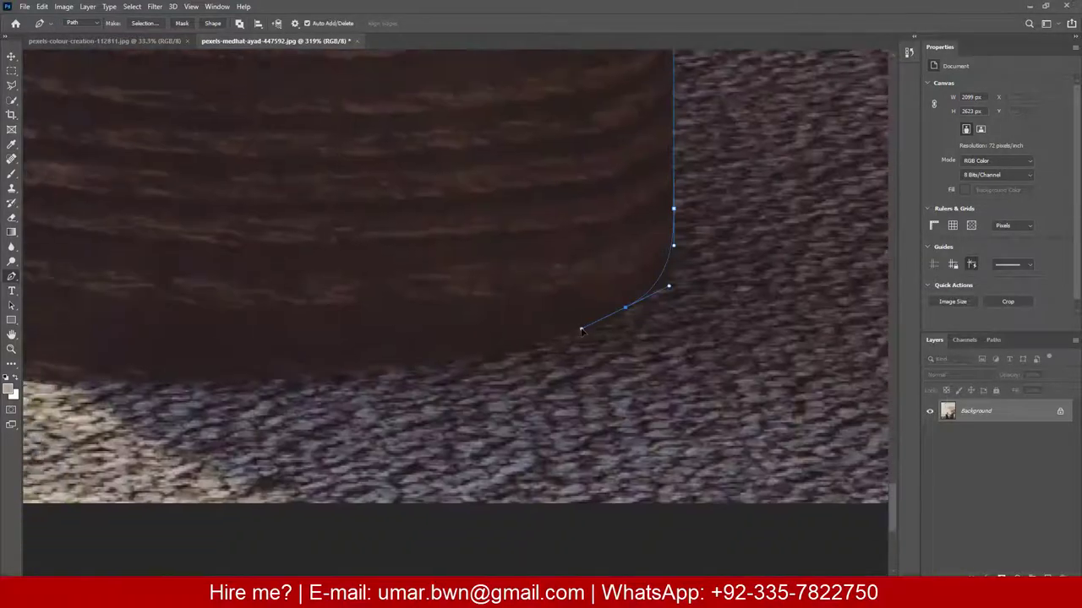
pyautogui.hotkey('ctrl', 'z')
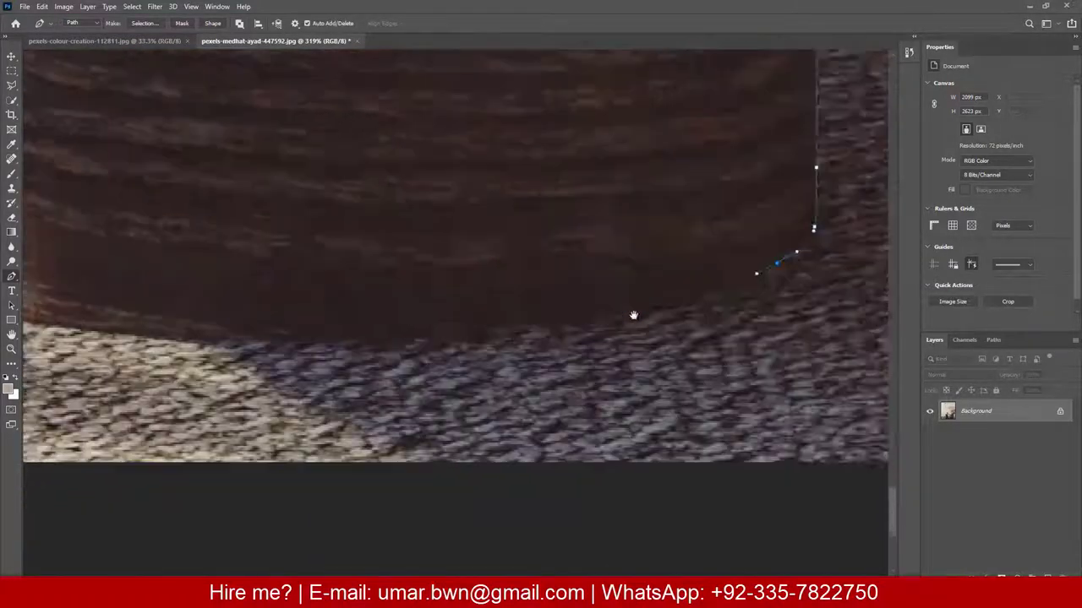
pyautogui.moveTo(515, 316)
pyautogui.mouseDown()
pyautogui.moveTo(351, 325)
pyautogui.moveTo(299, 316)
pyautogui.moveTo(413, 338)
pyautogui.moveTo(229, 279)
pyautogui.mouseUp()
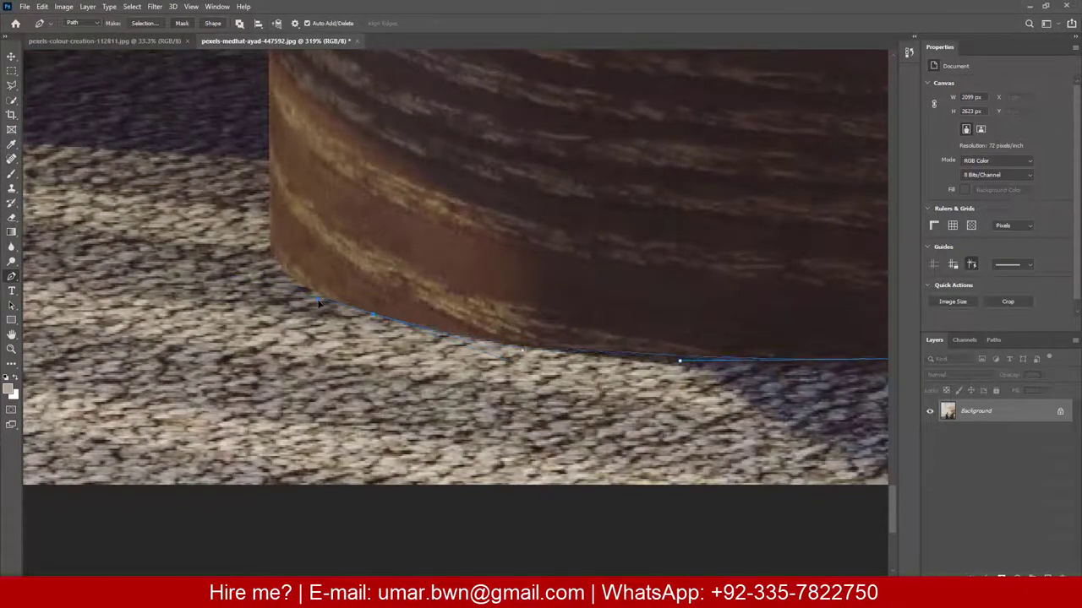
pyautogui.moveTo(224, 275); pyautogui.dragTo(319, 301)
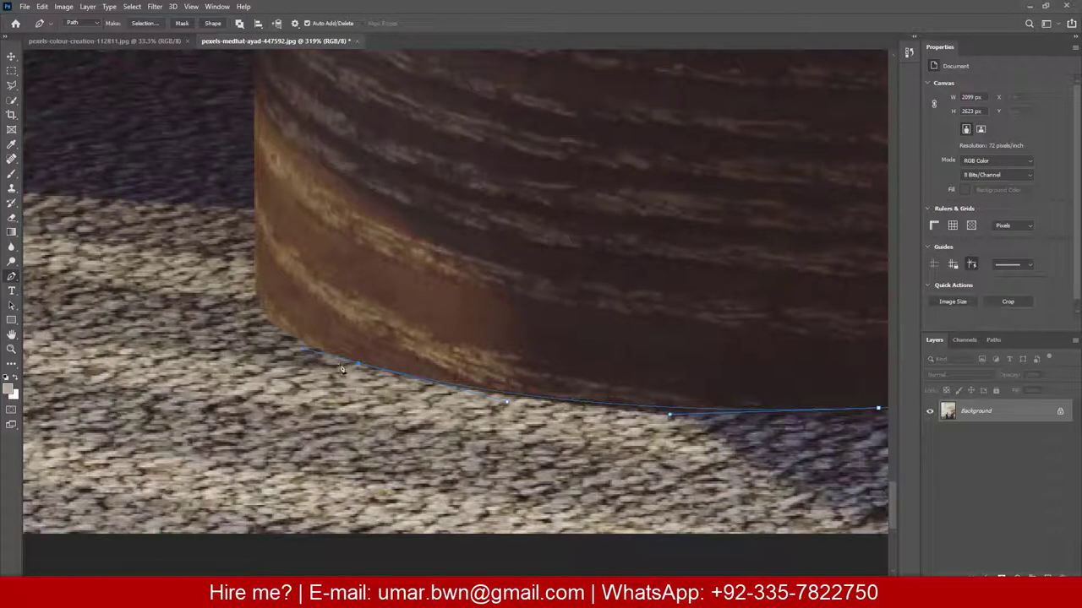
# Step: Add anchors along the chair's base, up its left side and across the curved backrest top
pyautogui.click(277, 326)
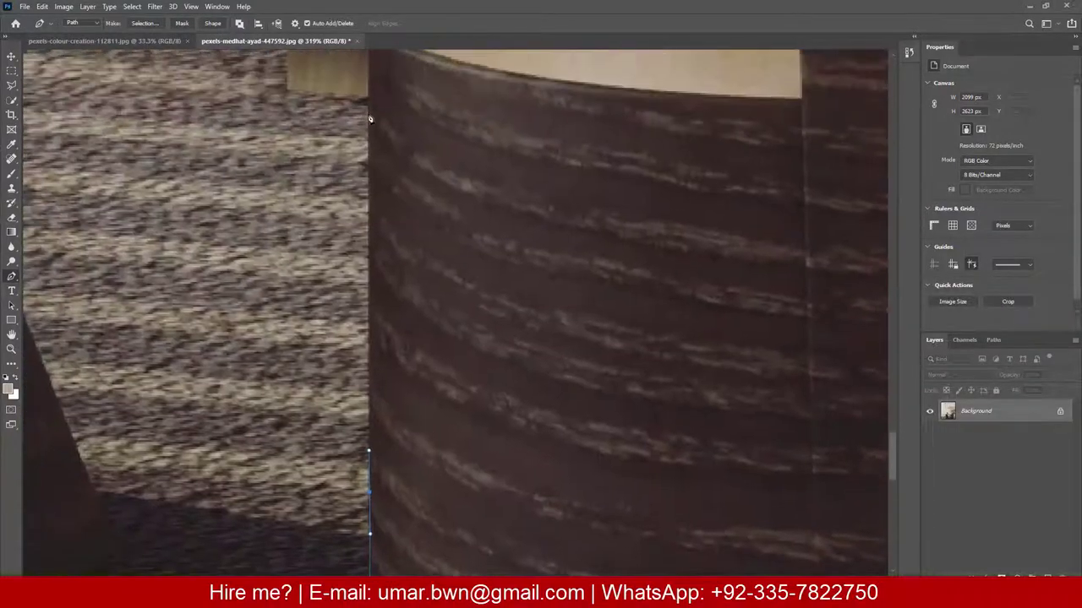
pyautogui.moveTo(368, 140); pyautogui.dragTo(368, 112)
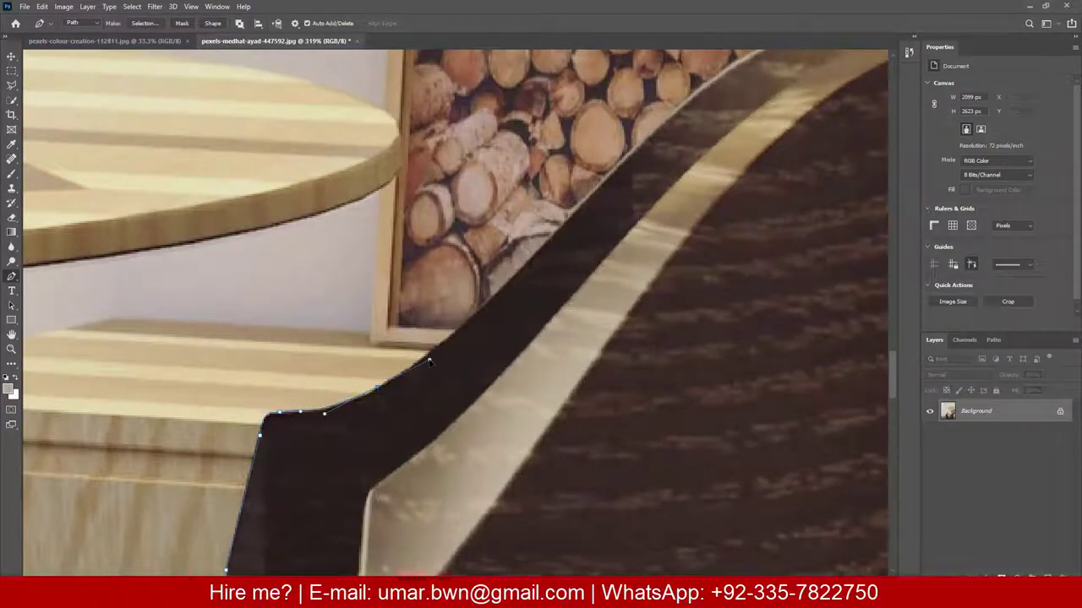
pyautogui.moveTo(429, 362); pyautogui.dragTo(423, 361)
pyautogui.moveTo(398, 458); pyautogui.dragTo(261, 607)
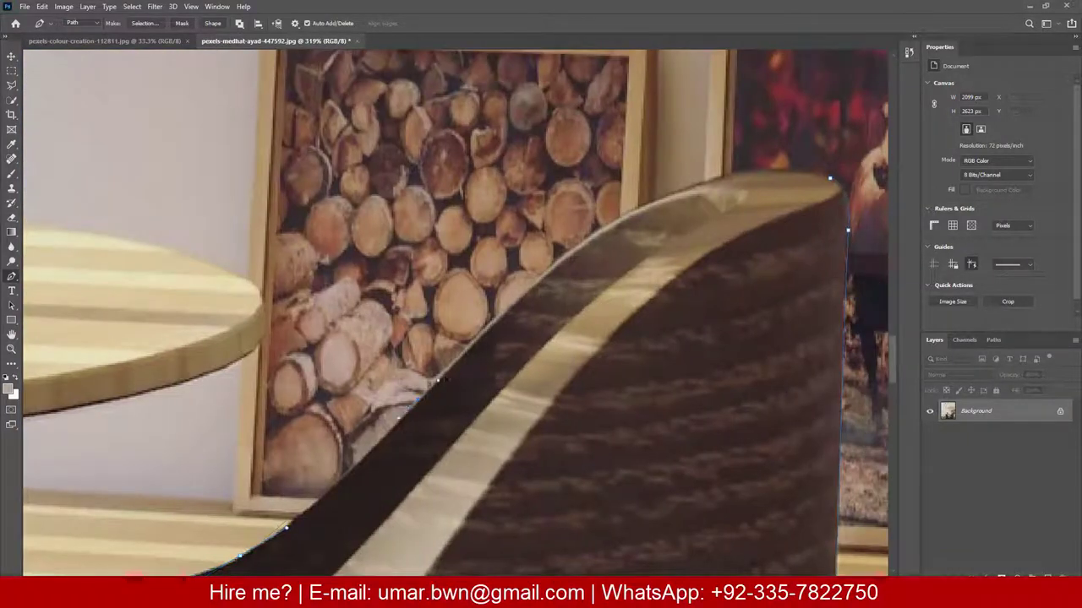
pyautogui.moveTo(466, 345); pyautogui.dragTo(224, 446)
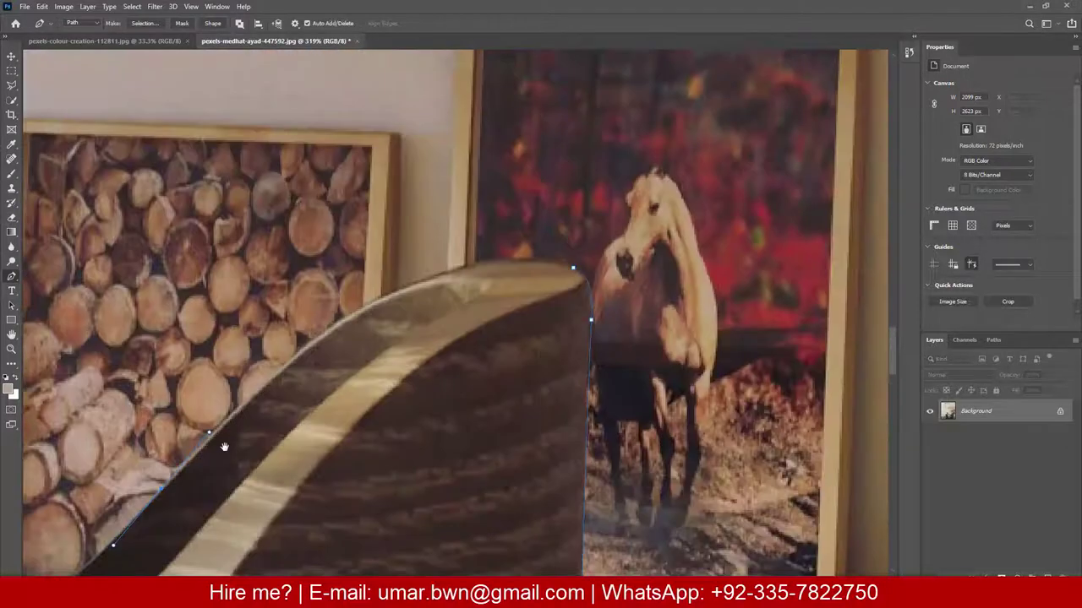
pyautogui.click(381, 302)
pyautogui.click(450, 268)
# Step: Zoom in and add curved anchors along the tabletop's lower edge
pyautogui.scroll(-5, 579, 307)
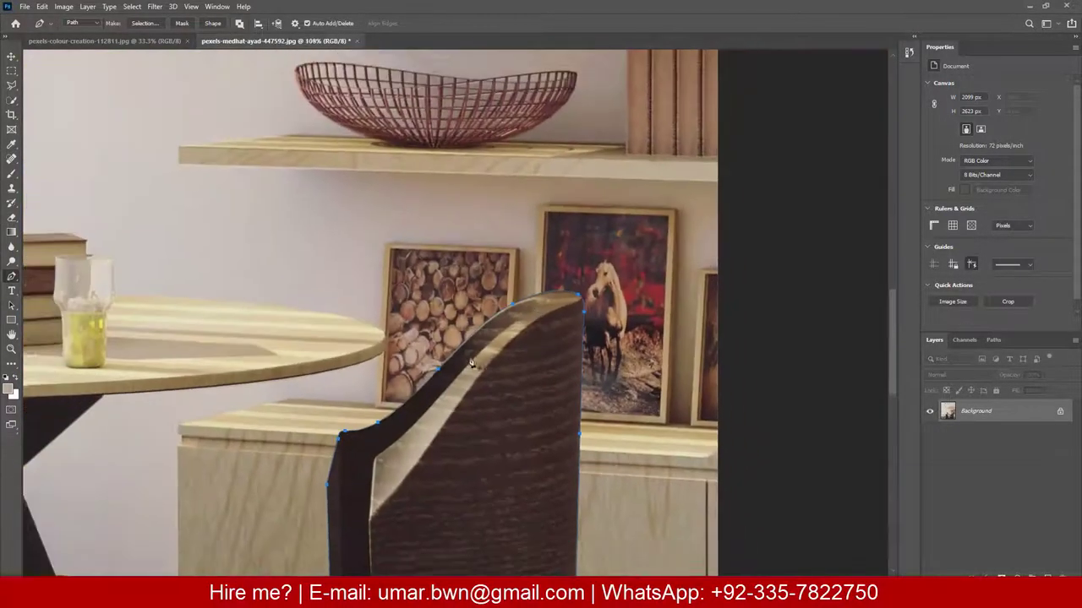
pyautogui.scroll(5, 606, 287)
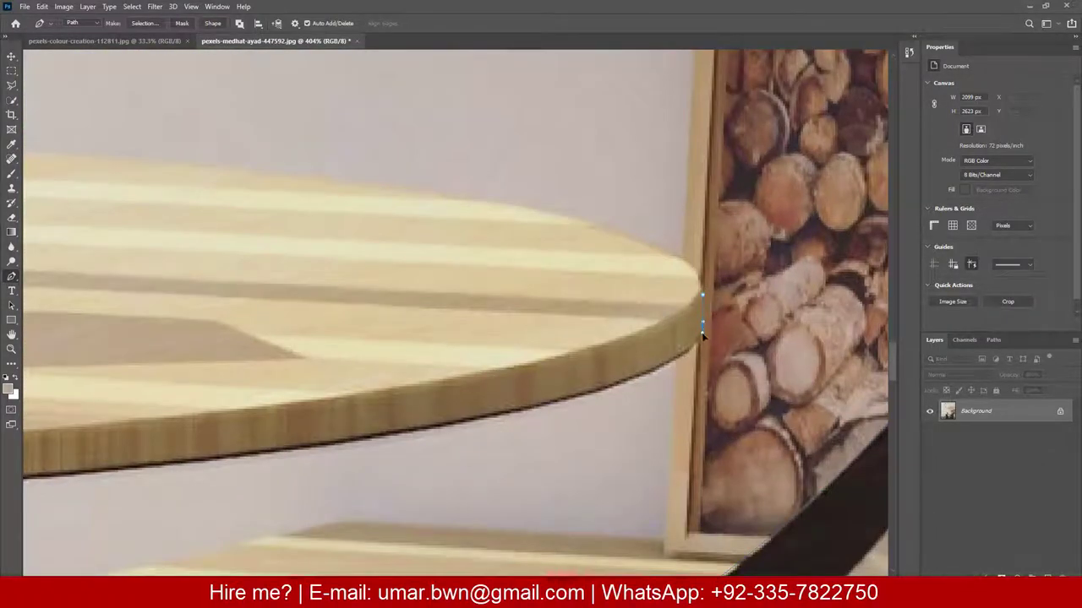
pyautogui.moveTo(679, 361); pyautogui.dragTo(657, 370)
pyautogui.moveTo(696, 346); pyautogui.dragTo(734, 321)
pyautogui.moveTo(598, 355); pyautogui.dragTo(696, 337)
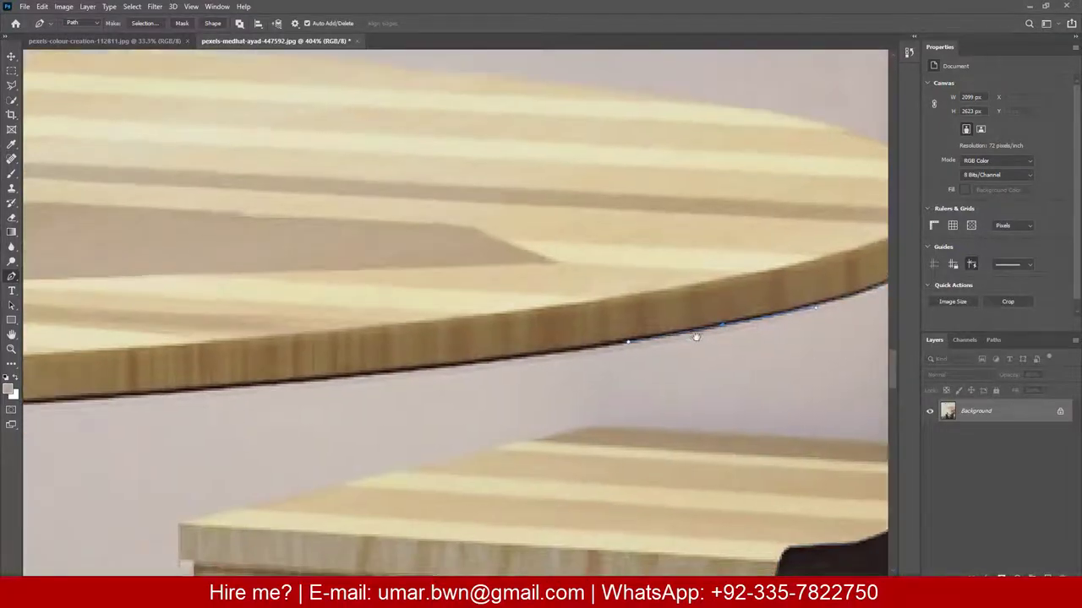
pyautogui.moveTo(374, 358); pyautogui.dragTo(193, 375)
pyautogui.moveTo(305, 345); pyautogui.dragTo(502, 310)
# Step: Trace down the table base's slanted edge to a curved anchor where it meets the carpet
pyautogui.click(502, 306)
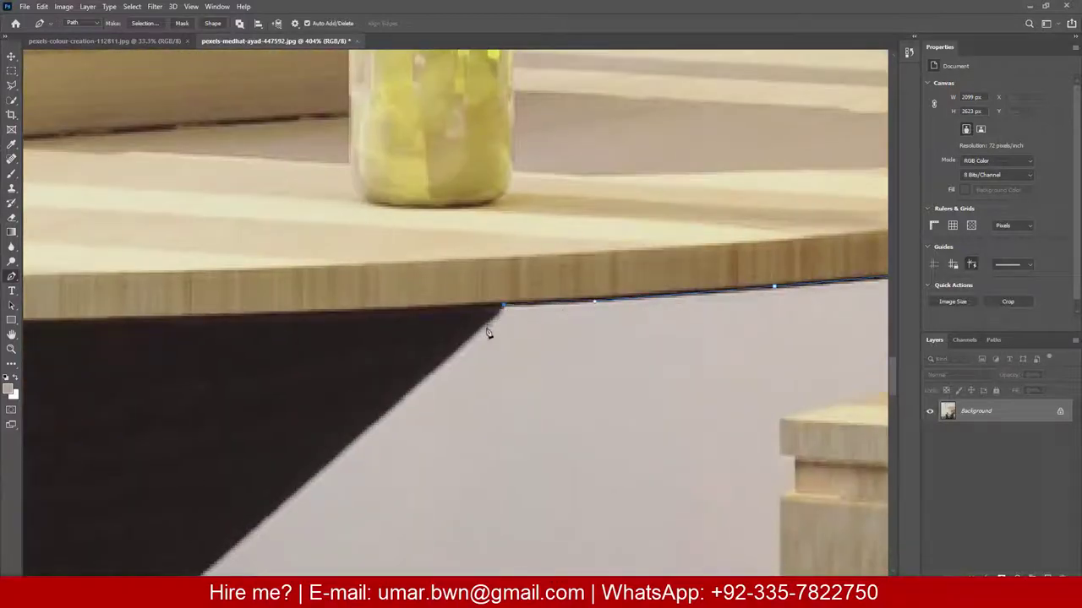
pyautogui.moveTo(454, 346); pyautogui.dragTo(598, 186)
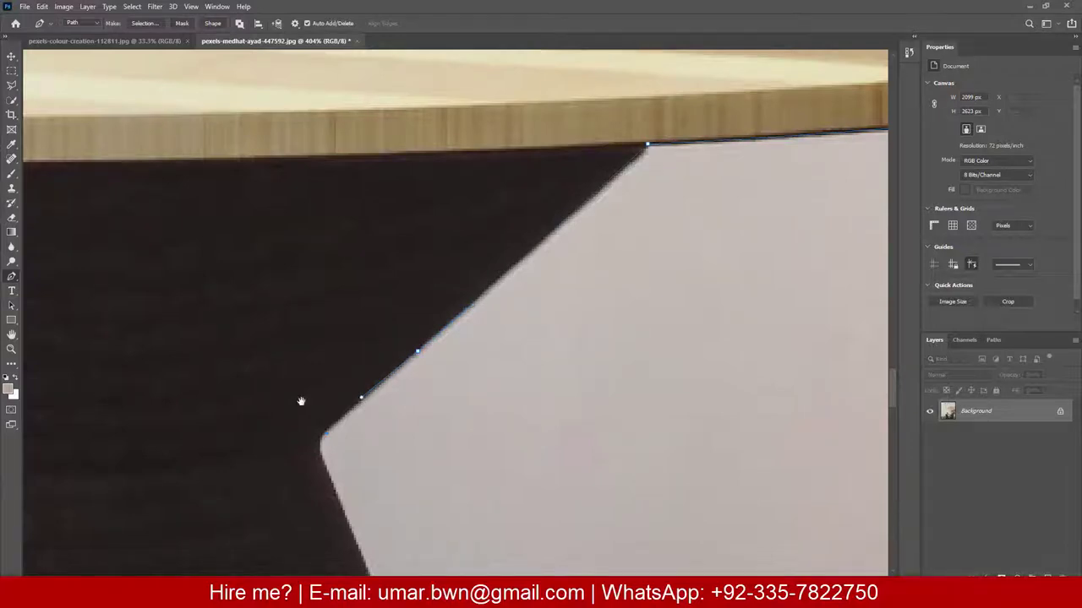
pyautogui.moveTo(301, 401); pyautogui.dragTo(303, 215)
pyautogui.click(333, 307)
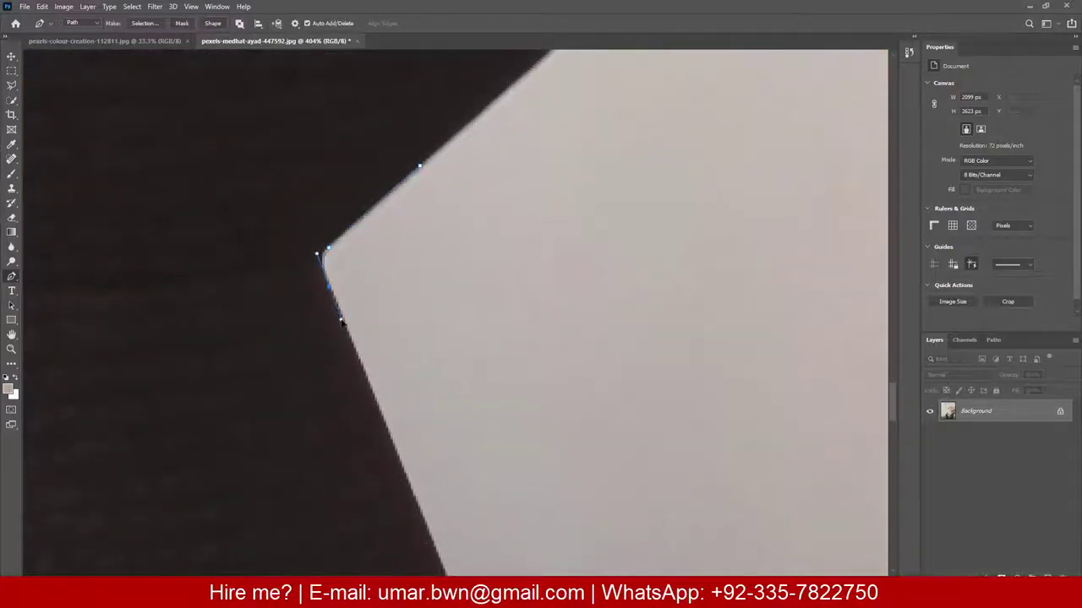
pyautogui.moveTo(341, 321); pyautogui.dragTo(270, 114)
pyautogui.moveTo(424, 517); pyautogui.dragTo(284, 146)
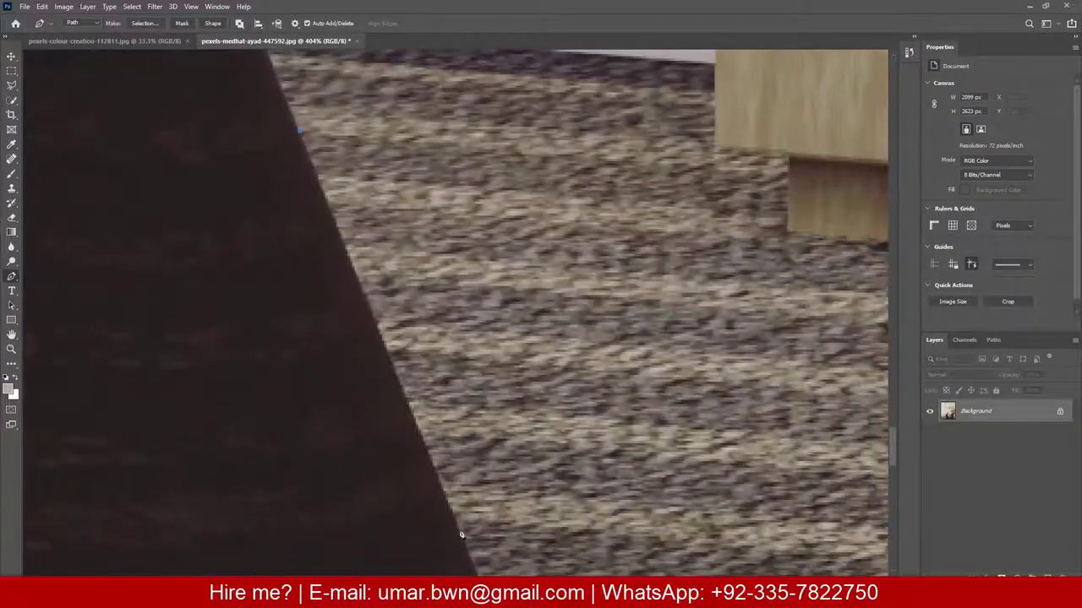
pyautogui.moveTo(463, 543); pyautogui.dragTo(264, 179)
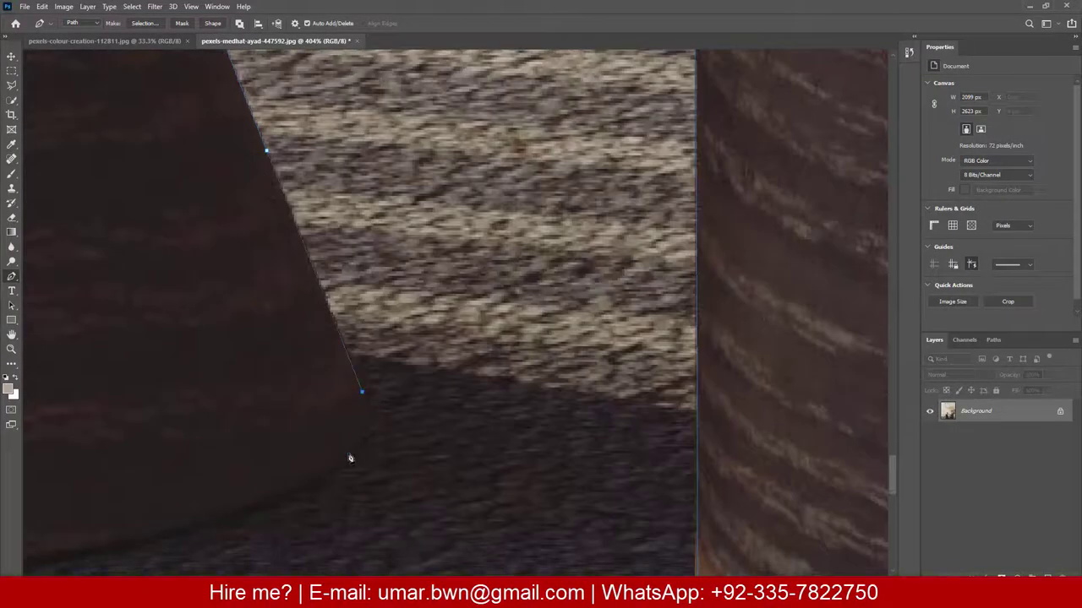
pyautogui.moveTo(332, 469); pyautogui.dragTo(278, 500)
# Step: Trace anchors along the bottom edge of the table's dark base
pyautogui.moveTo(203, 507); pyautogui.dragTo(698, 282)
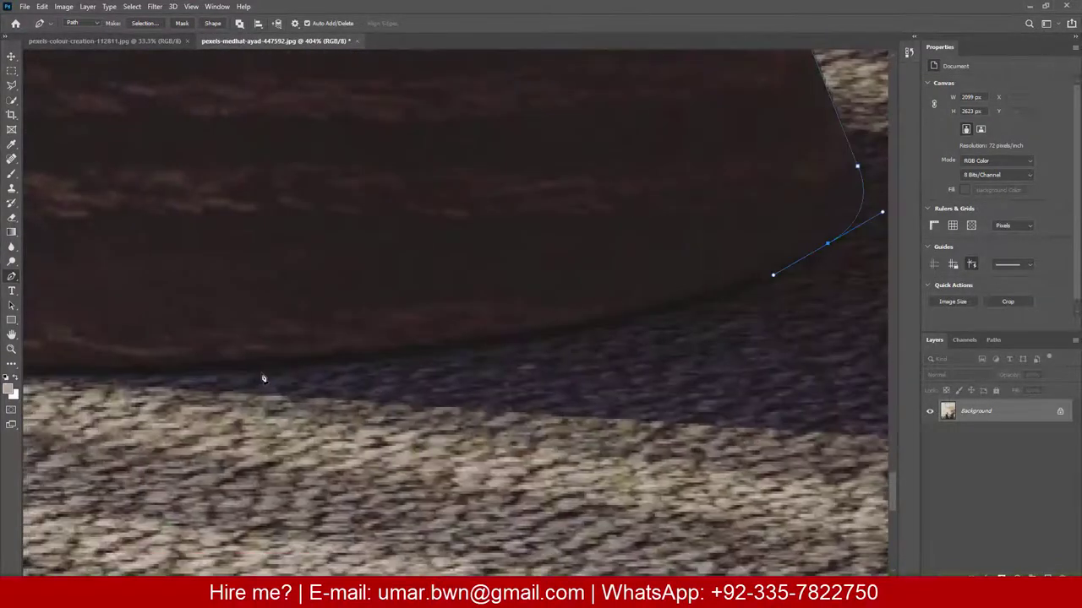
pyautogui.moveTo(247, 371); pyautogui.dragTo(380, 371)
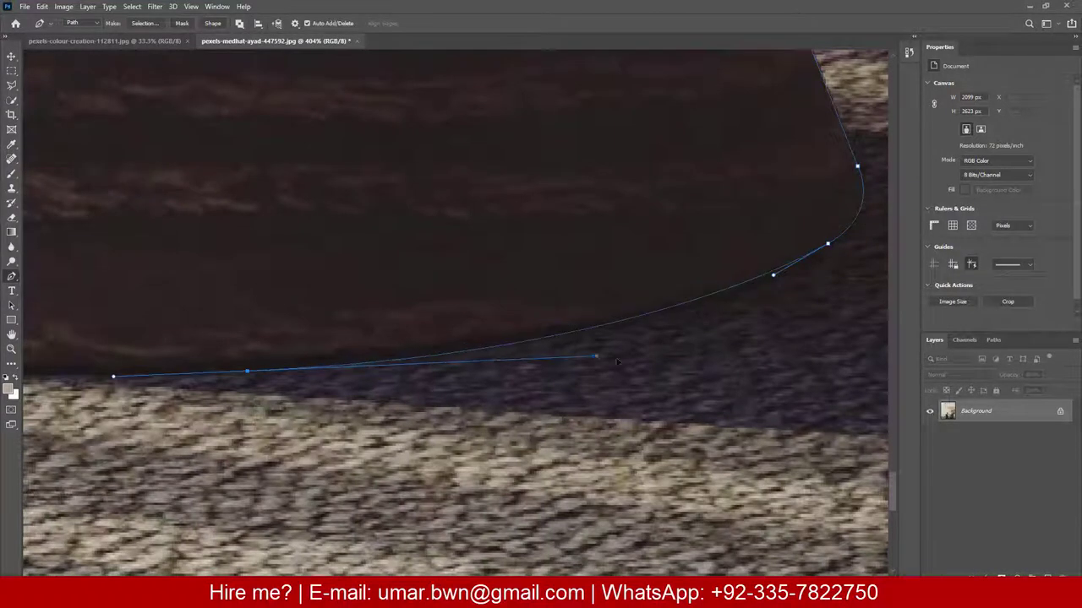
pyautogui.moveTo(204, 347); pyautogui.dragTo(548, 381)
pyautogui.click(158, 374)
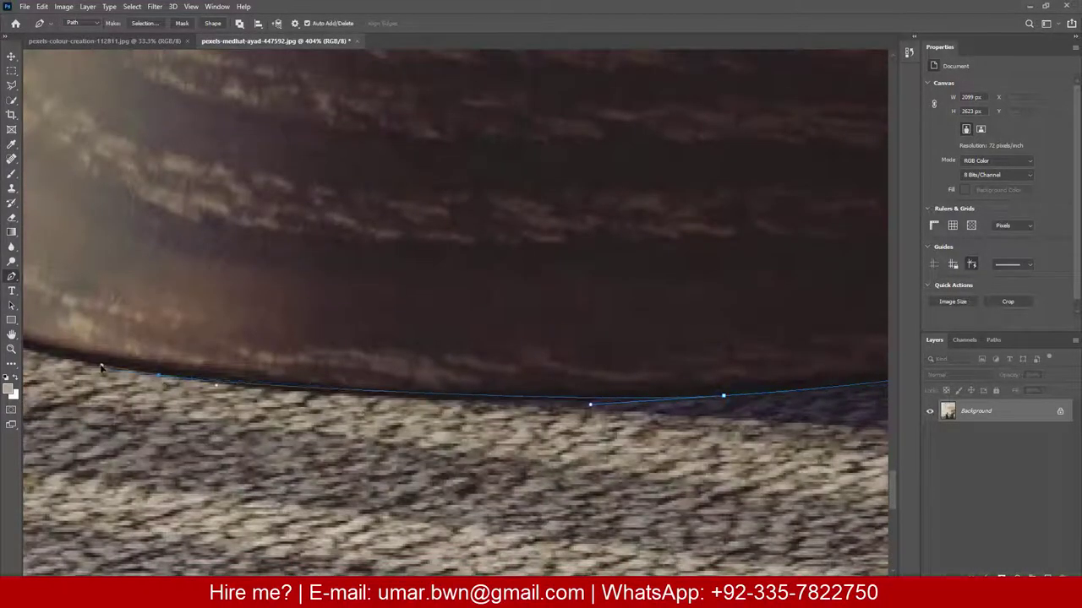
pyautogui.click(71, 361)
pyautogui.moveTo(279, 400); pyautogui.dragTo(498, 398)
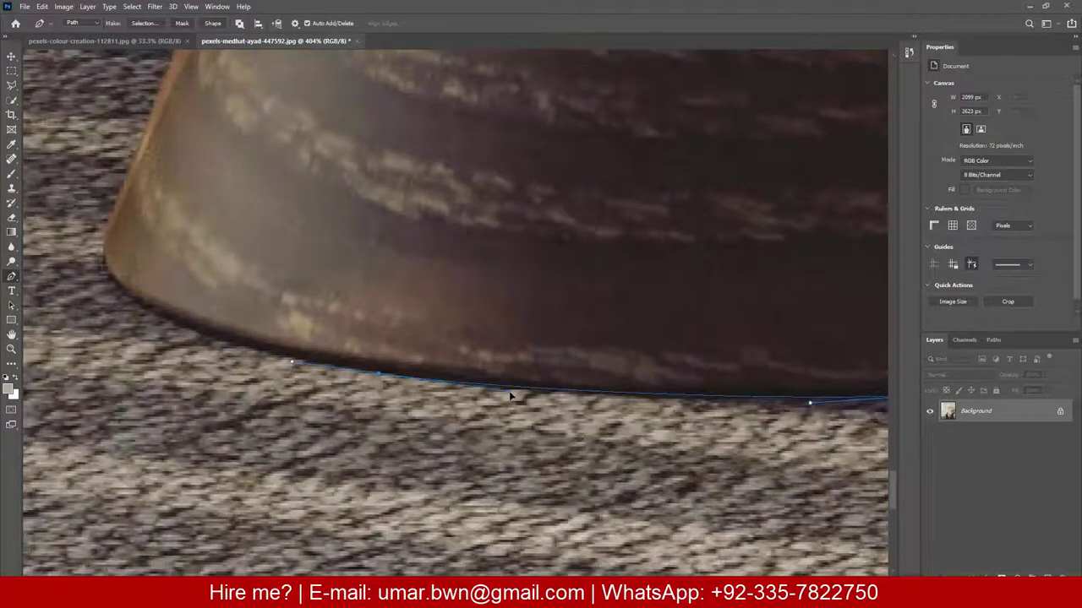
pyautogui.moveTo(282, 337); pyautogui.dragTo(451, 415)
pyautogui.moveTo(295, 367); pyautogui.dragTo(269, 342)
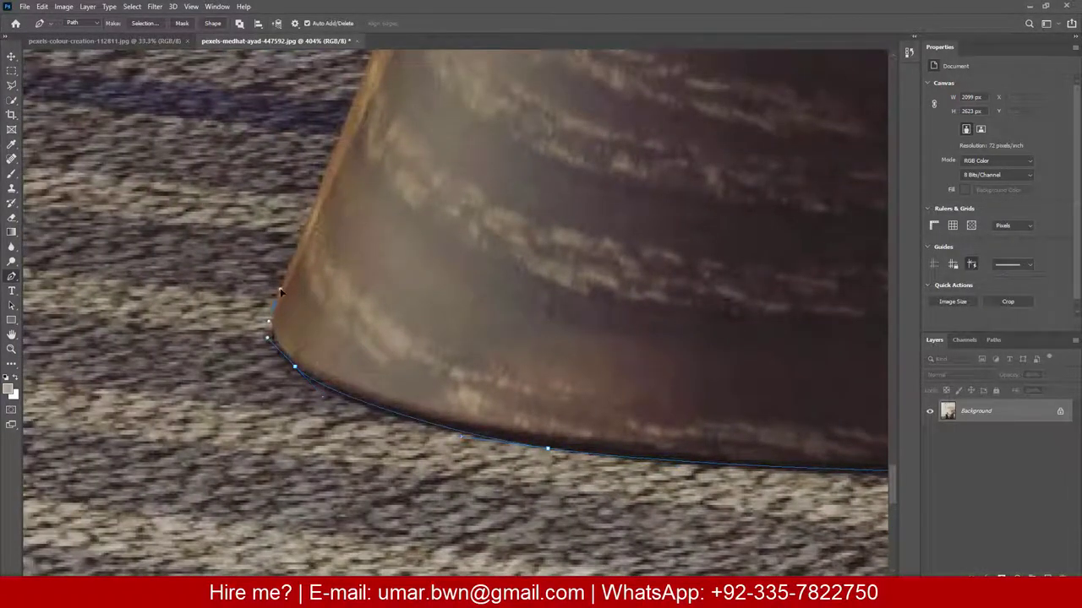
# Step: Follow the base's curved left edge up to the diagonal under the tabletop
pyautogui.moveTo(281, 292); pyautogui.dragTo(251, 473)
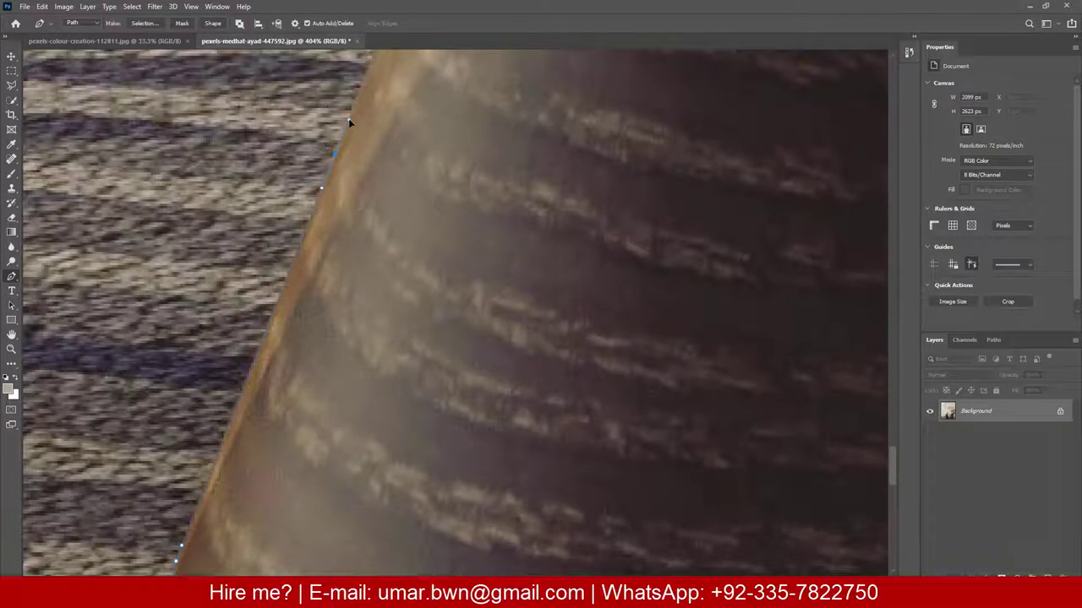
pyautogui.moveTo(348, 118); pyautogui.dragTo(292, 384)
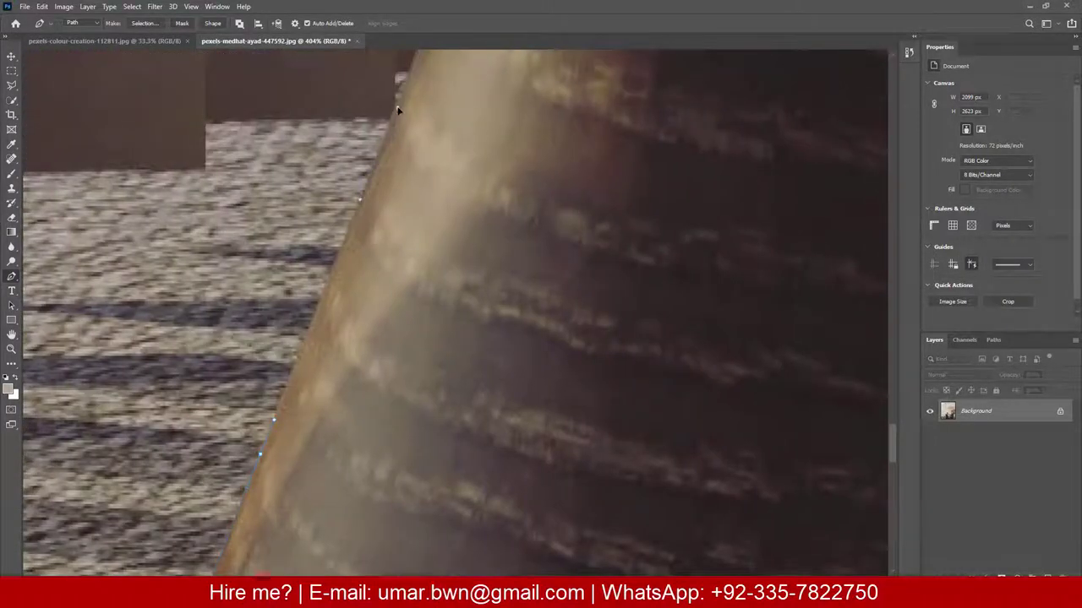
pyautogui.moveTo(398, 110); pyautogui.dragTo(379, 434)
pyautogui.moveTo(461, 127)
pyautogui.mouseDown()
pyautogui.moveTo(471, 88)
pyautogui.moveTo(391, 314)
pyautogui.mouseUp()
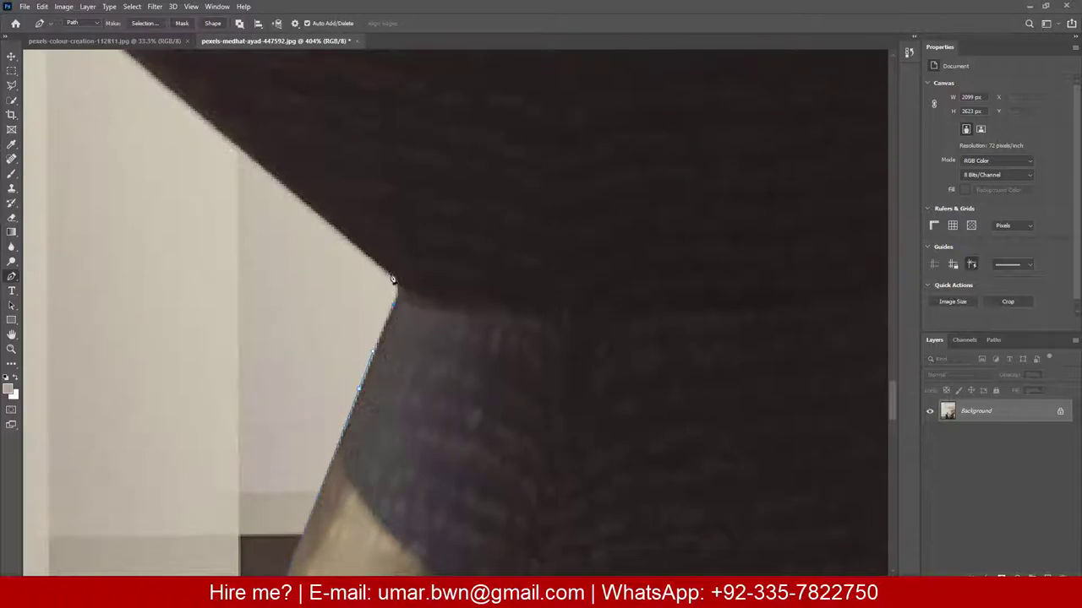
pyautogui.moveTo(393, 275); pyautogui.dragTo(556, 422)
pyautogui.moveTo(393, 277)
pyautogui.mouseDown()
pyautogui.moveTo(361, 245)
pyautogui.moveTo(505, 350)
pyautogui.mouseUp()
# Step: Trace the tabletop's lower rim and shape the corner at its left end
pyautogui.moveTo(414, 341); pyautogui.dragTo(697, 414)
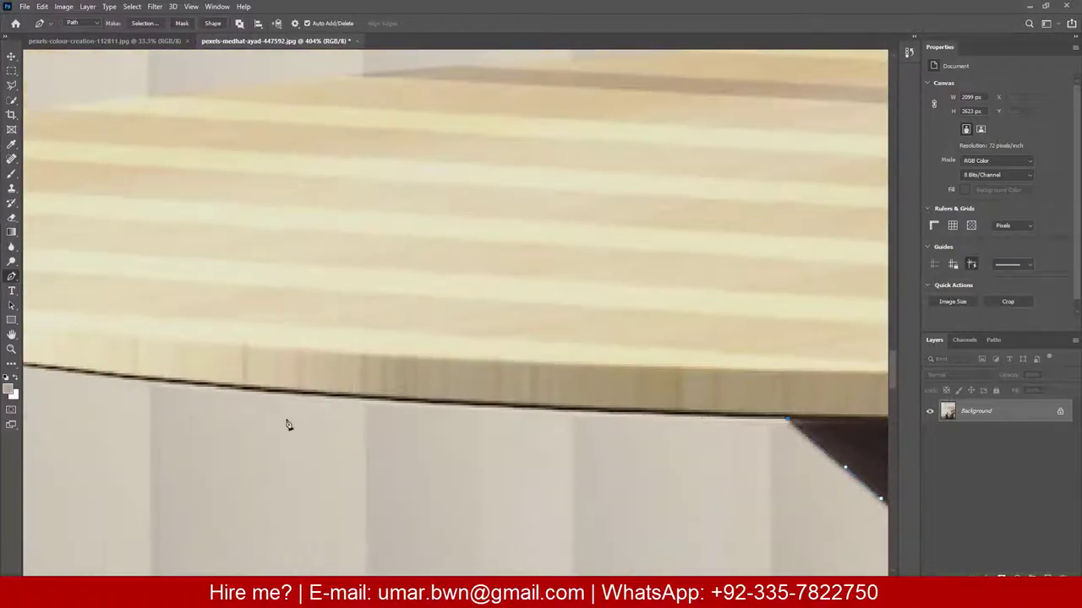
pyautogui.moveTo(272, 393); pyautogui.dragTo(194, 388)
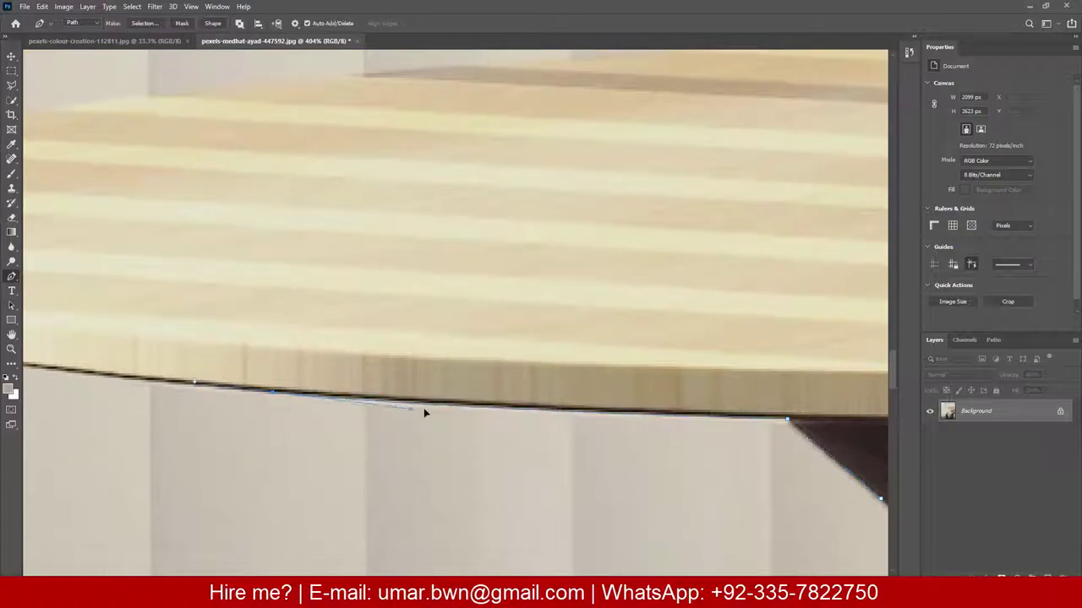
pyautogui.moveTo(434, 411); pyautogui.dragTo(599, 411)
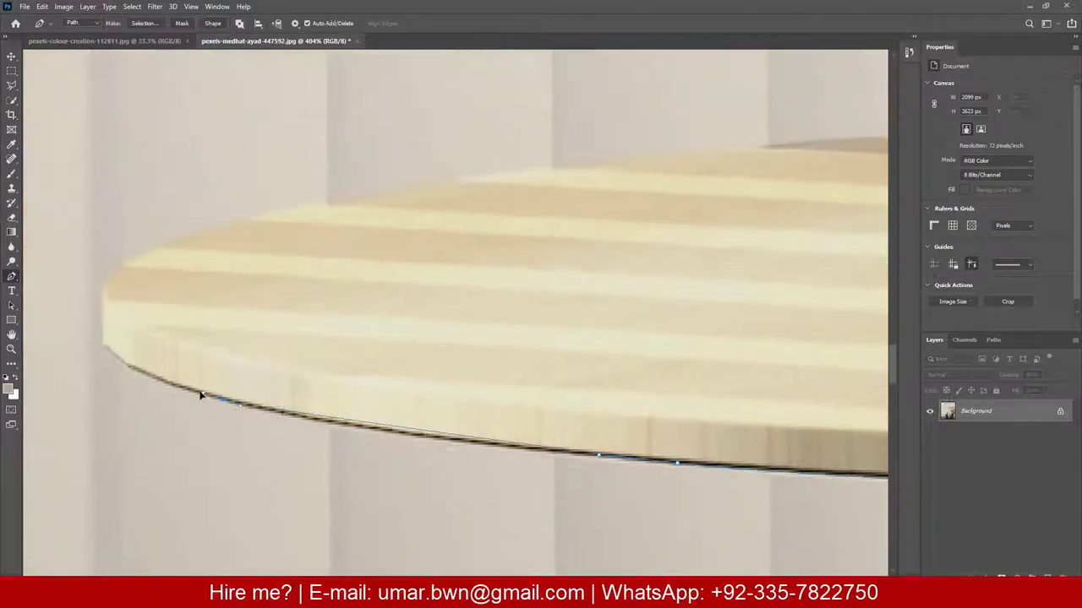
pyautogui.click(128, 369)
pyautogui.moveTo(128, 369)
pyautogui.mouseDown()
pyautogui.moveTo(438, 473)
pyautogui.moveTo(528, 524)
pyautogui.mouseUp()
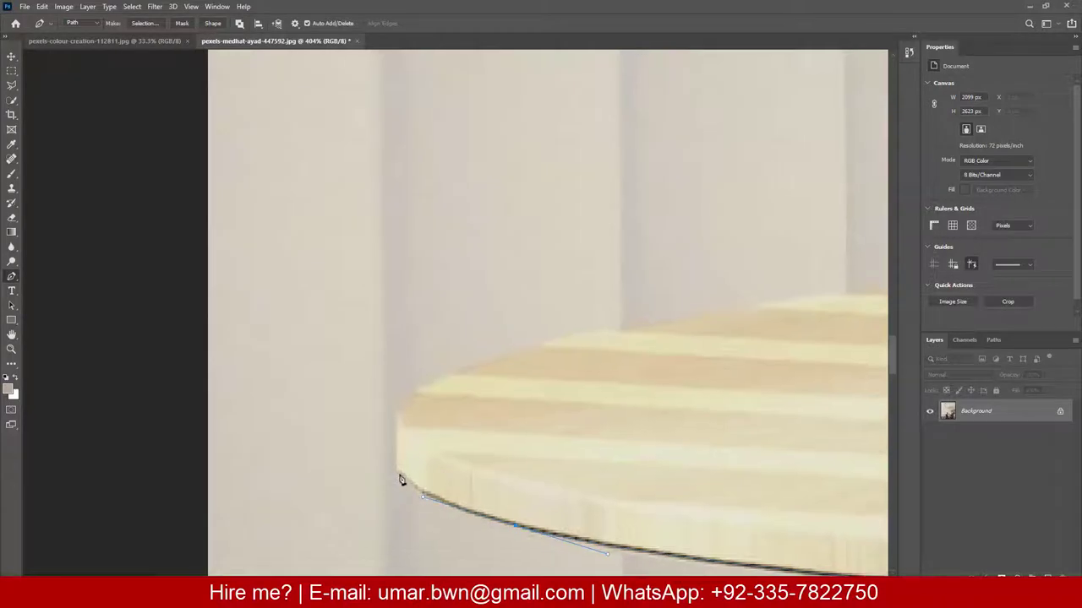
pyautogui.click(398, 473)
pyautogui.click(397, 420)
pyautogui.moveTo(397, 420); pyautogui.dragTo(273, 461)
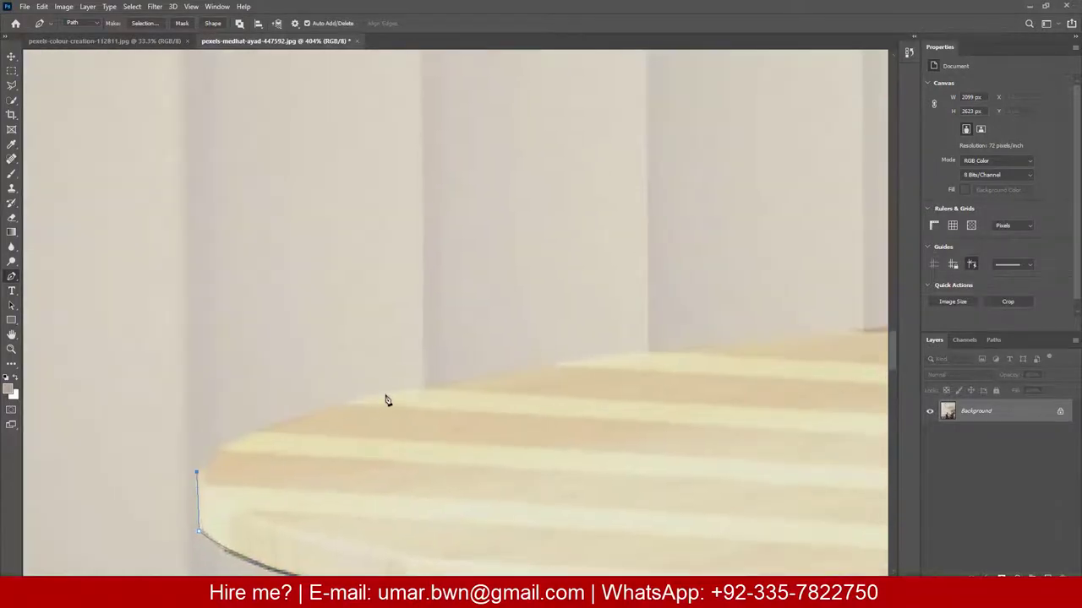
# Step: Add smooth curved anchors along the tabletop's back edge toward the books
pyautogui.moveTo(385, 394); pyautogui.dragTo(552, 365)
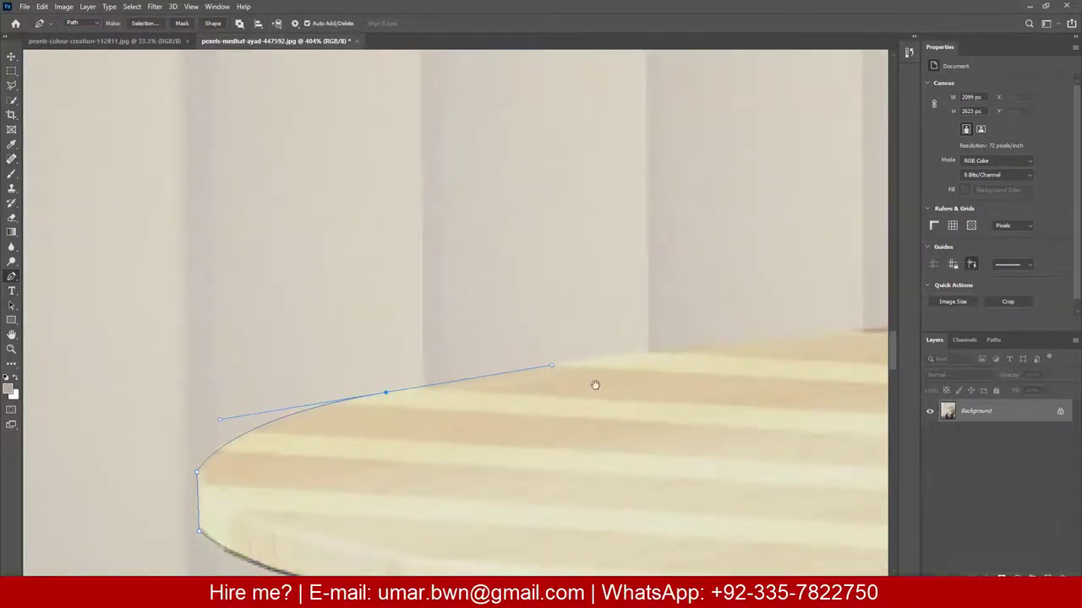
pyautogui.scroll(-5, 594, 386)
pyautogui.moveTo(661, 428)
pyautogui.mouseDown()
pyautogui.moveTo(597, 379)
pyautogui.moveTo(718, 370)
pyautogui.mouseUp()
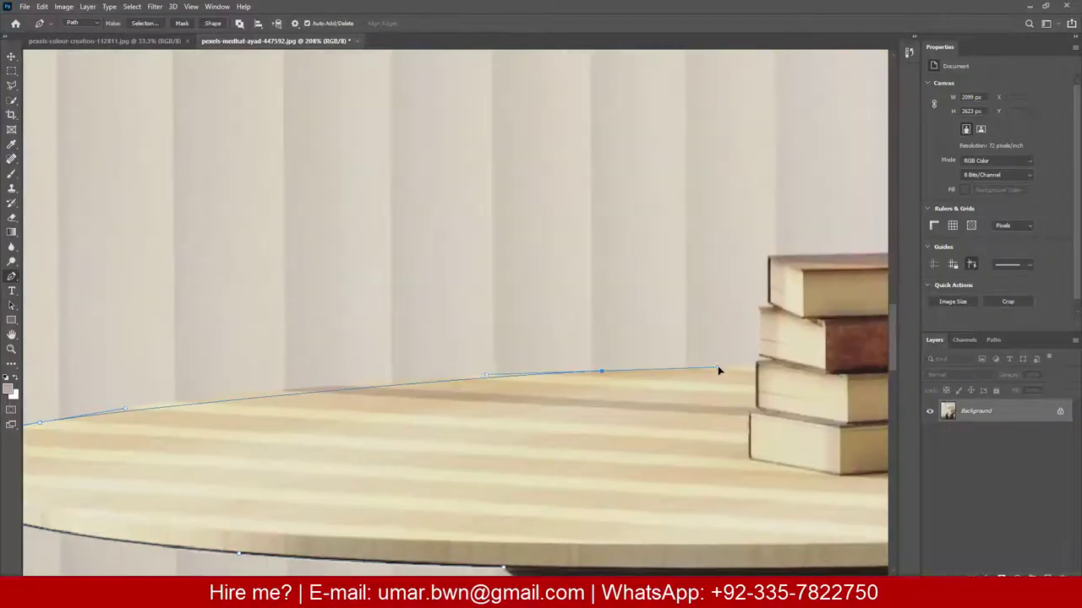
pyautogui.moveTo(485, 374); pyautogui.dragTo(294, 380)
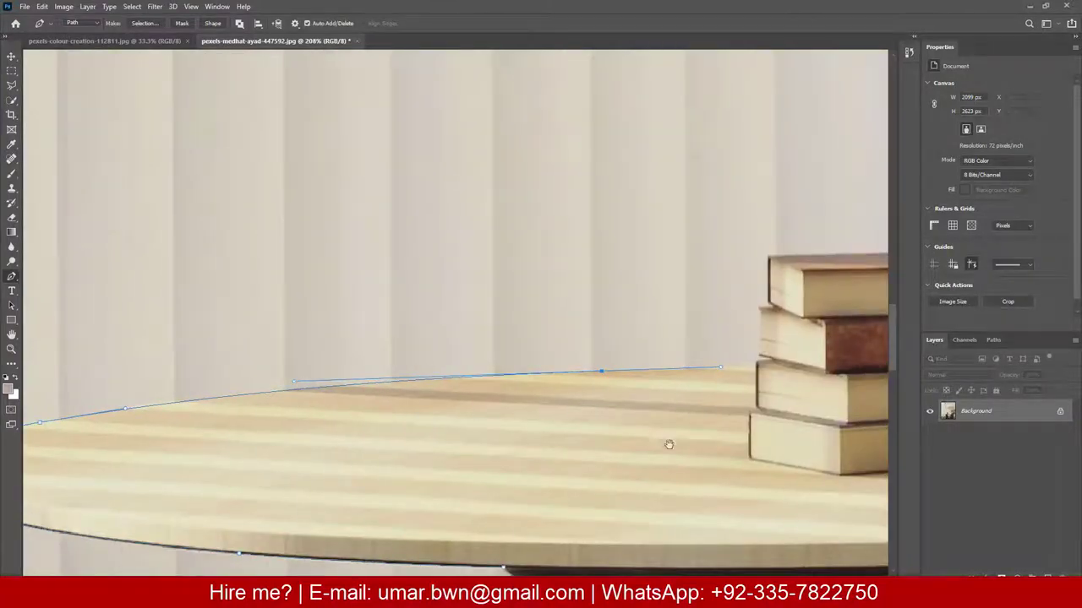
pyautogui.scroll(3, 669, 444)
# Step: Outline the stack of books, from the lower book's corner to the top book's right side
pyautogui.moveTo(669, 445); pyautogui.dragTo(249, 483)
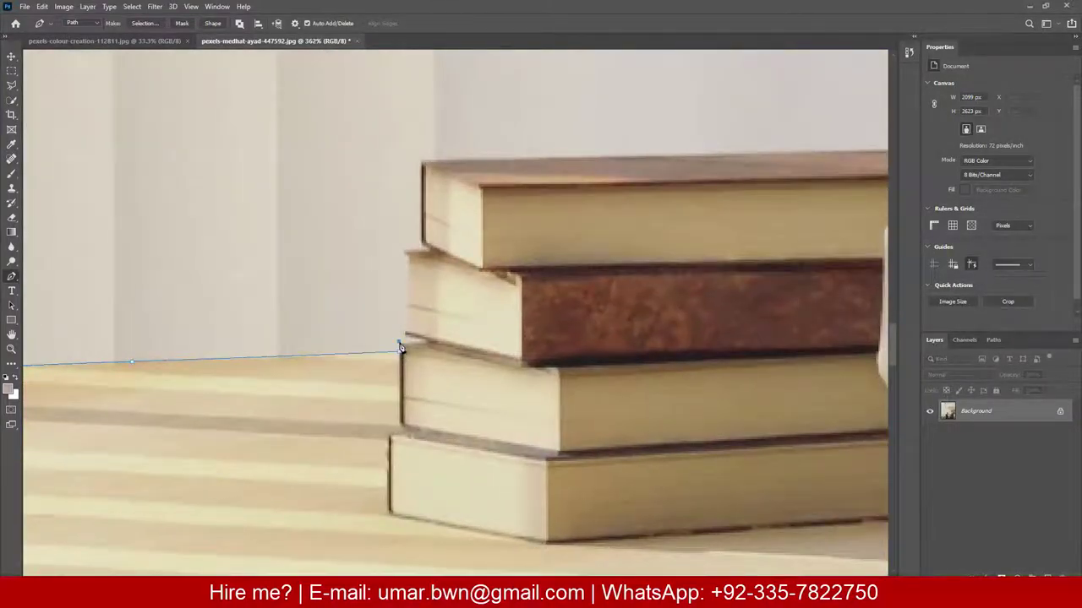
pyautogui.moveTo(401, 347); pyautogui.dragTo(425, 341)
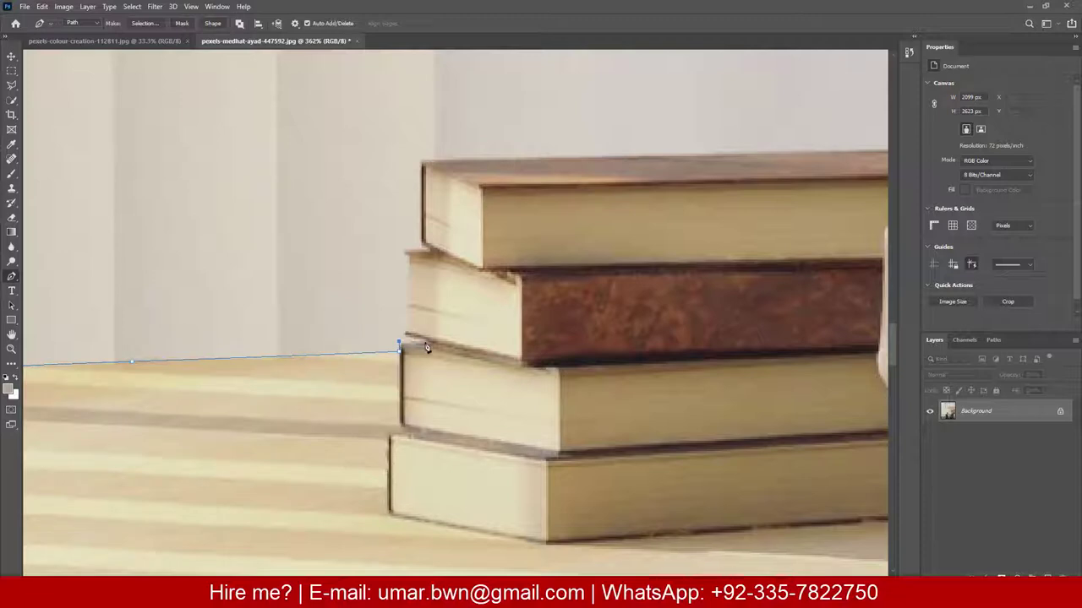
pyautogui.click(406, 254)
pyautogui.moveTo(427, 256); pyautogui.dragTo(426, 252)
pyautogui.scroll(3, 404, 410)
pyautogui.hscroll(3, 495, 394)
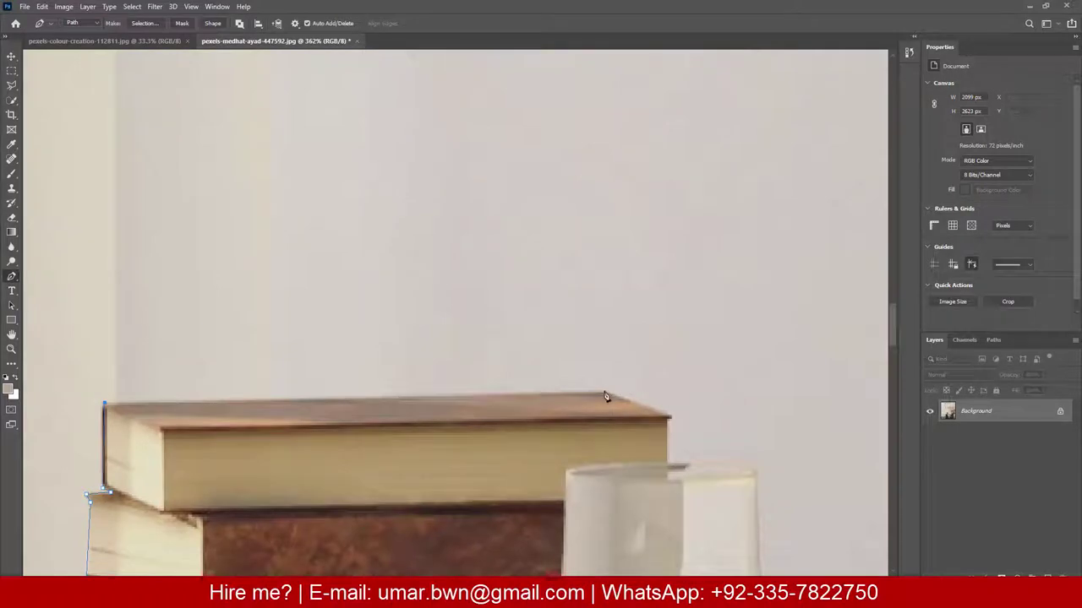
pyautogui.click(604, 393)
pyautogui.scroll(3, 674, 425)
pyautogui.scroll(2, 689, 423)
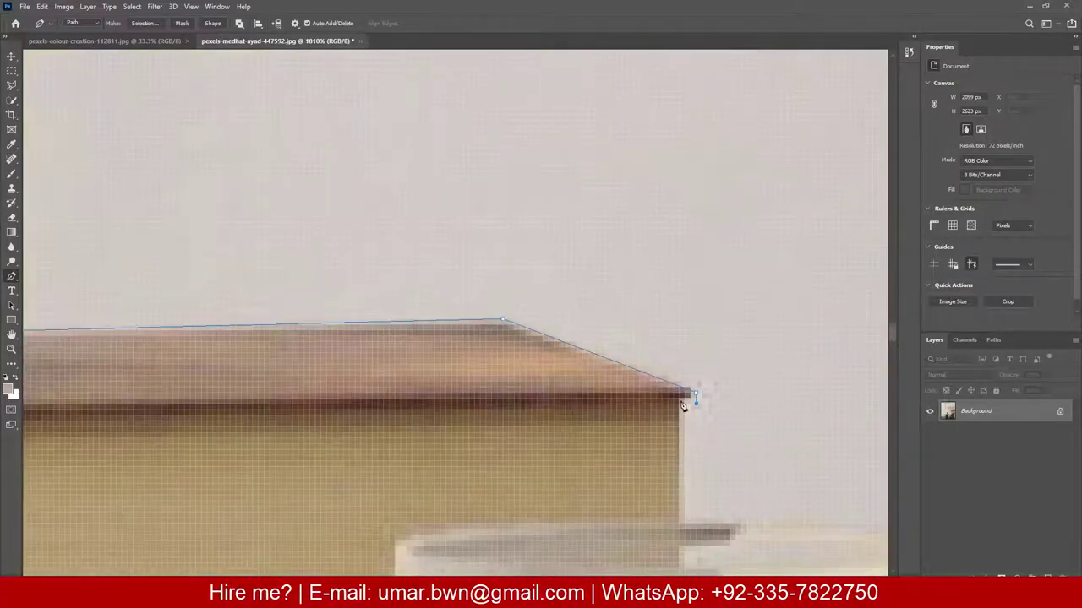
pyautogui.click(683, 521)
pyautogui.scroll(-2, 683, 524)
pyautogui.scroll(-2, 683, 524)
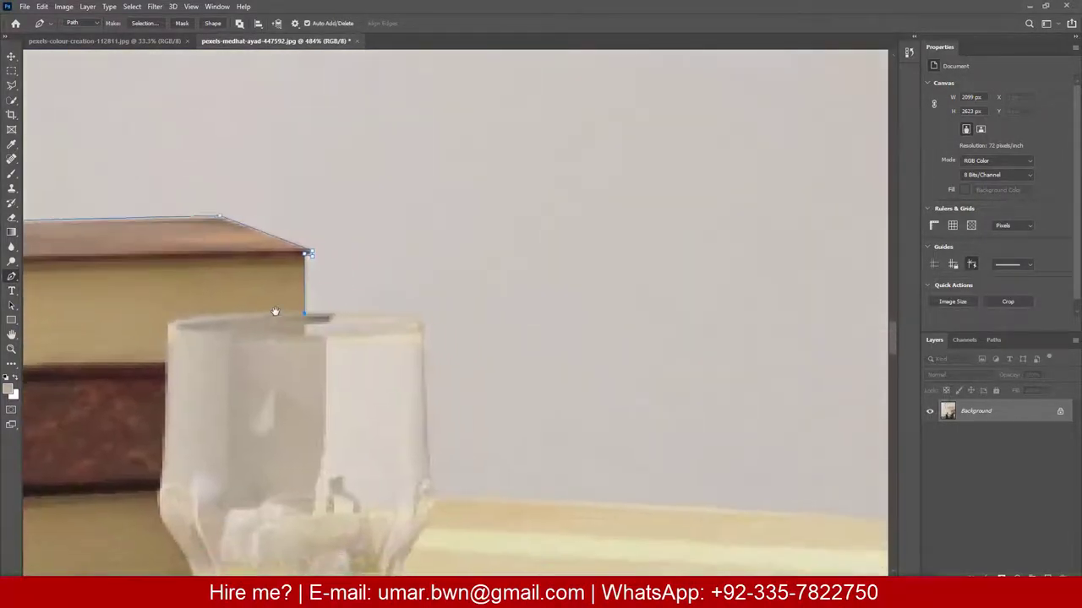
# Step: Trace the glass's rim and down its right side
pyautogui.moveTo(387, 296); pyautogui.dragTo(406, 305)
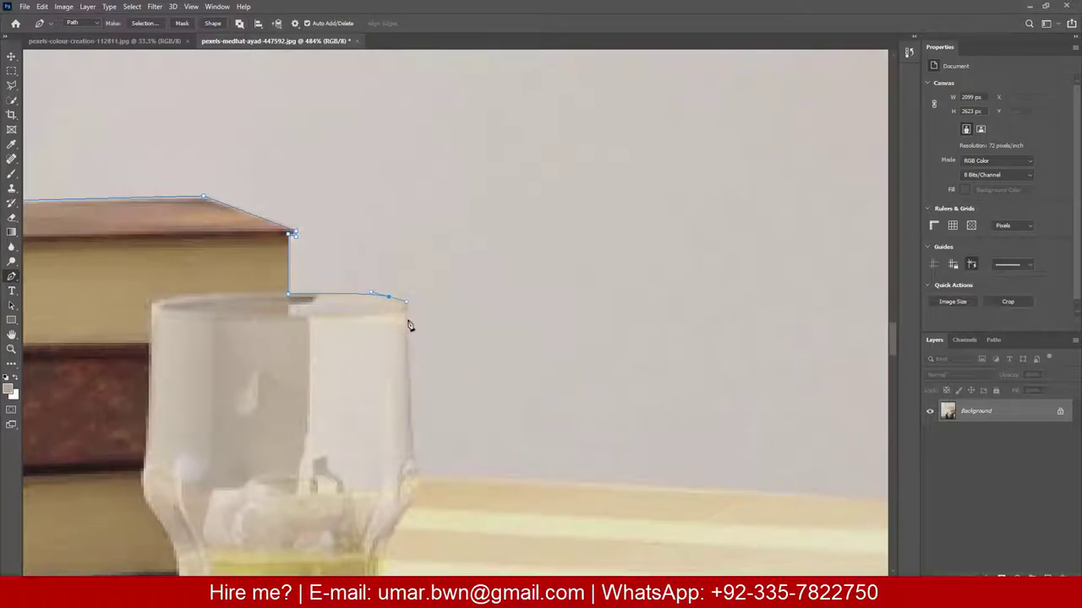
pyautogui.scroll(-4, 408, 337)
pyautogui.moveTo(387, 315); pyautogui.dragTo(389, 333)
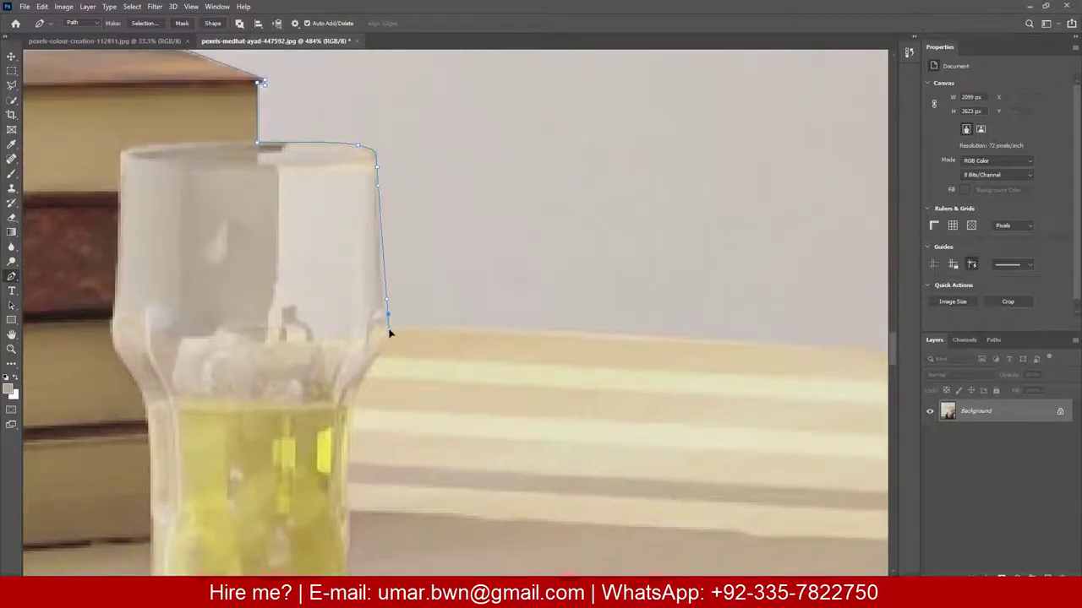
pyautogui.scroll(-2, 389, 332)
pyautogui.scroll(-2, 229, 290)
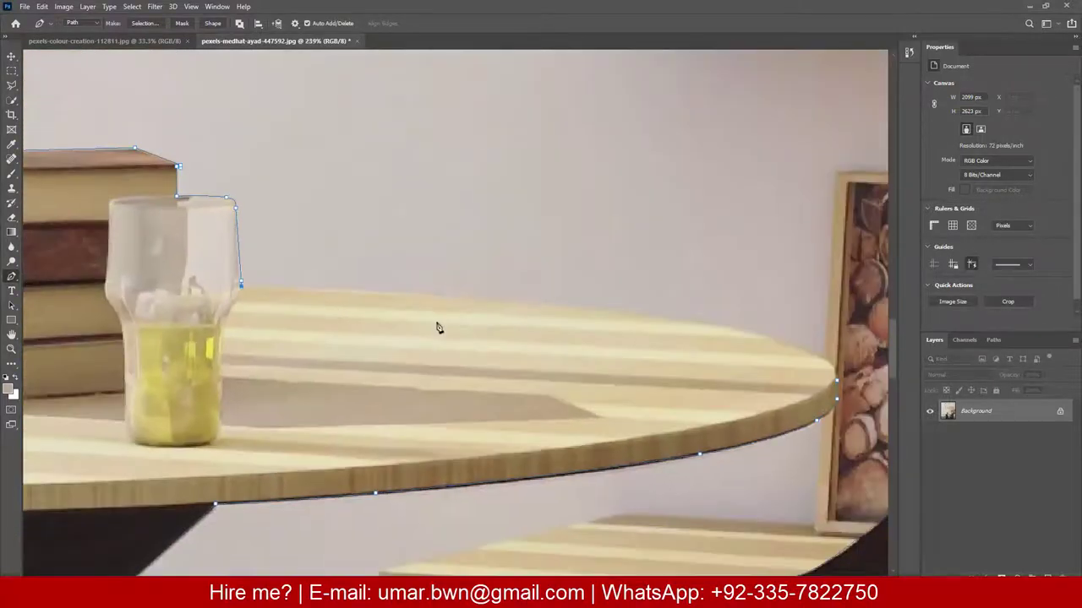
pyautogui.scroll(1, 436, 326)
# Step: Finish the tabletop's back edge and refine the curve at its right end, then zoom out
pyautogui.moveTo(410, 316); pyautogui.dragTo(505, 324)
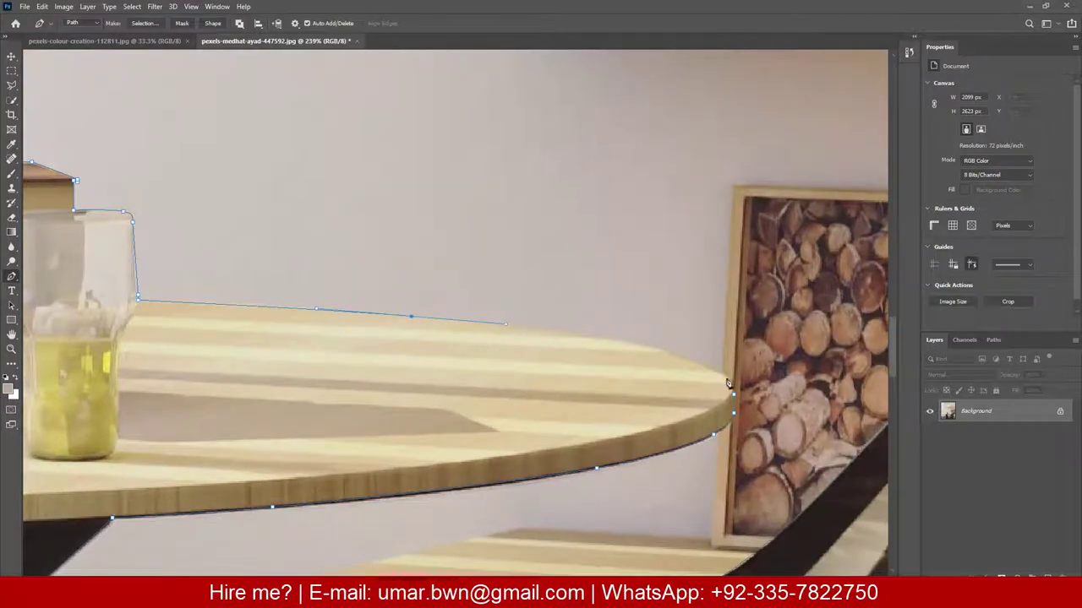
pyautogui.moveTo(722, 371); pyautogui.dragTo(747, 390)
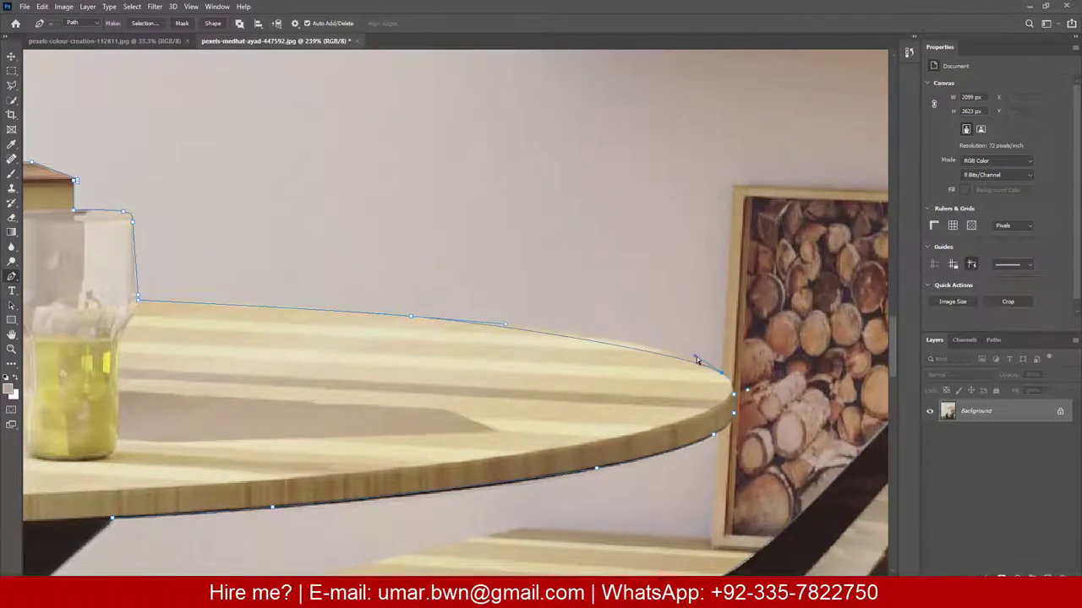
pyautogui.moveTo(696, 357); pyautogui.dragTo(659, 338)
pyautogui.scroll(3, 750, 410)
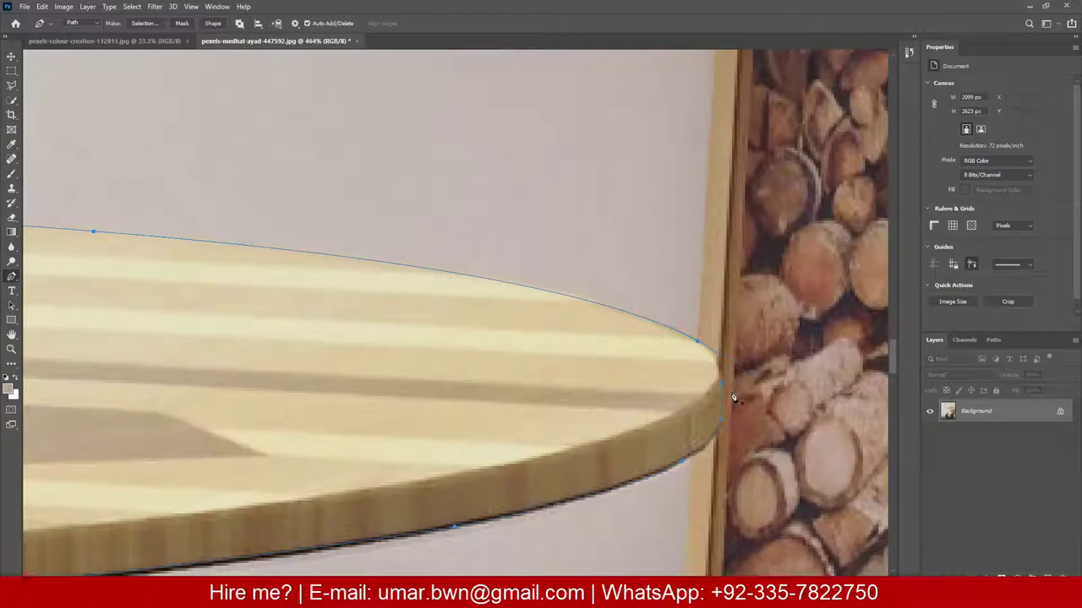
pyautogui.moveTo(717, 372); pyautogui.dragTo(730, 361)
pyautogui.scroll(-3, 500, 316)
pyautogui.scroll(-5, 499, 317)
# Step: Turn the traced path into a selection from the Paths panel
pyautogui.scroll(2, 542, 249)
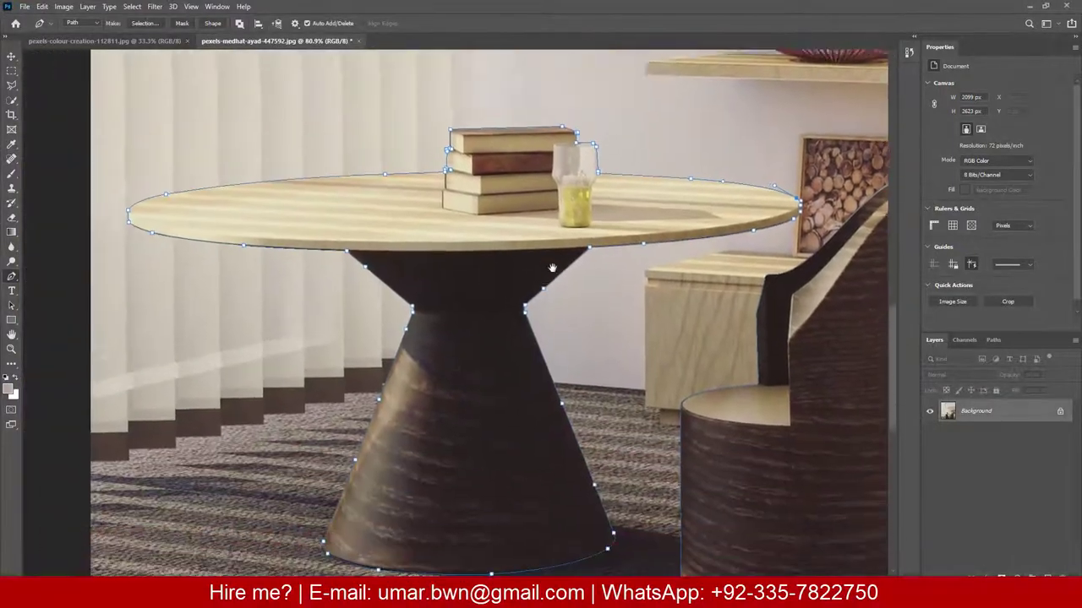
pyautogui.scroll(-1, 543, 250)
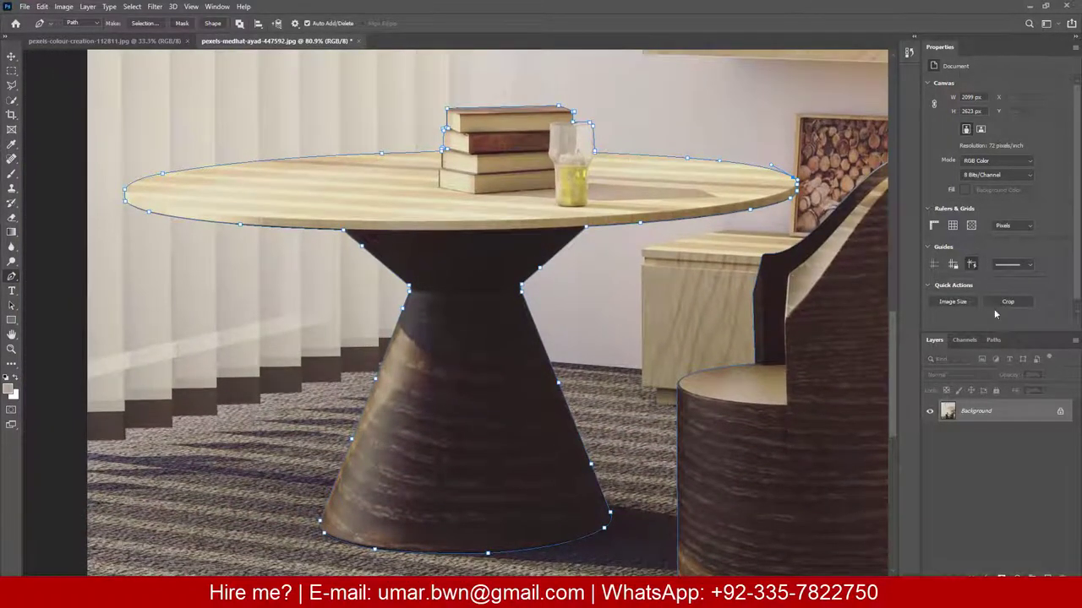
pyautogui.click(994, 339)
pyautogui.moveTo(994, 332); pyautogui.dragTo(985, 207)
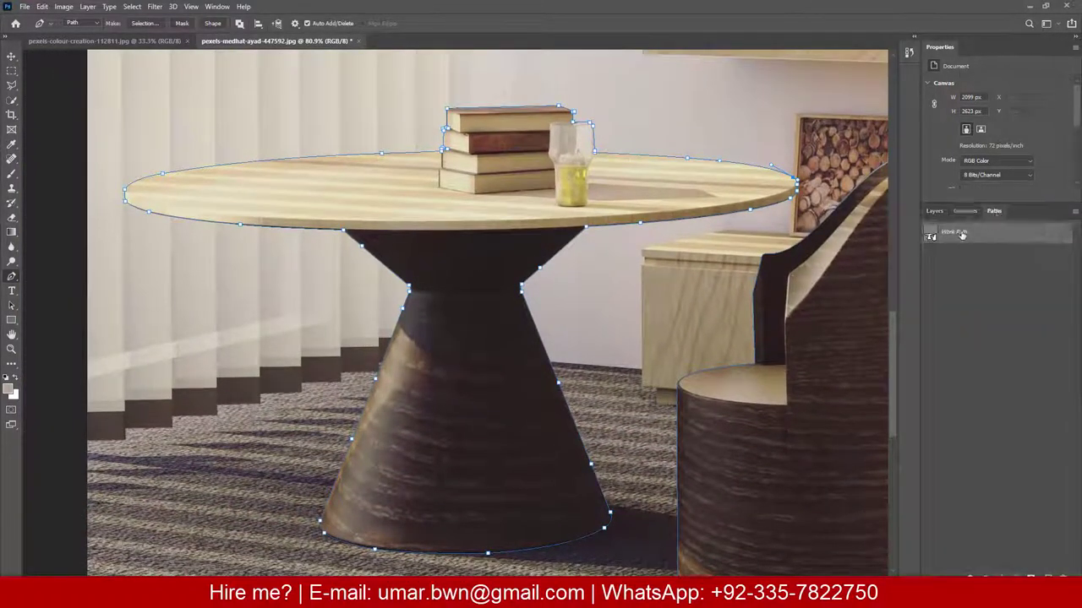
pyautogui.hotkey('ctrl', 'Return')
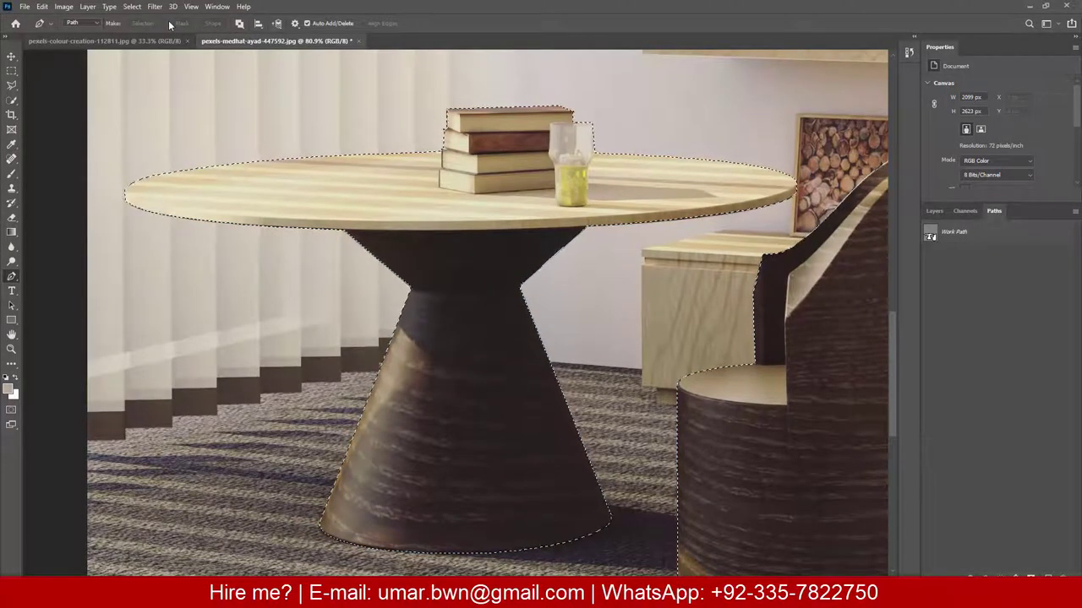
pyautogui.hotkey('ctrl', 'z')
pyautogui.click(142, 23)
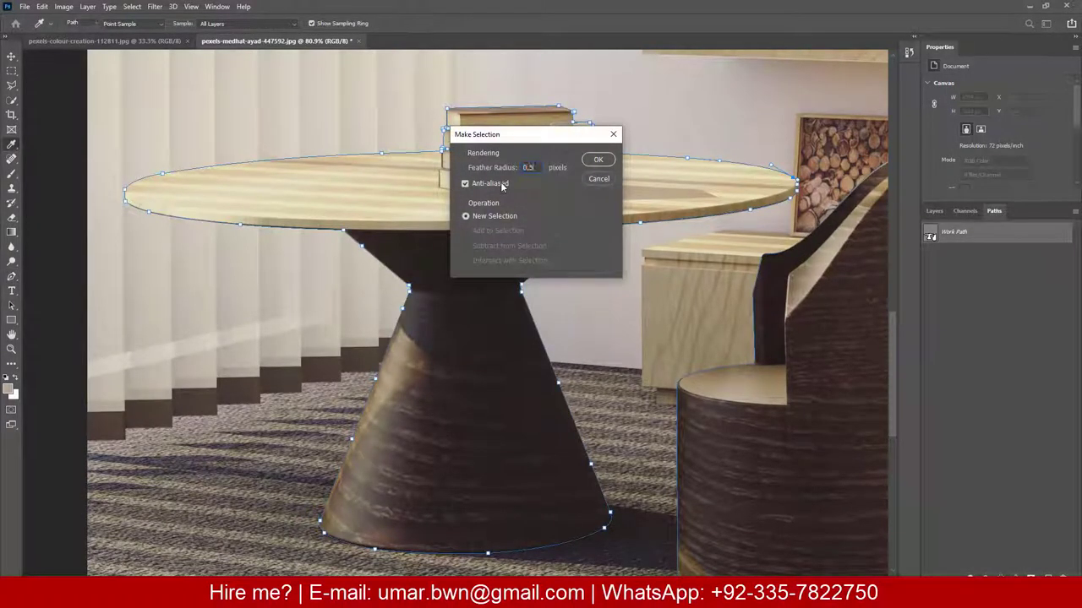
pyautogui.press('Return')
# Step: Add a layer mask from the selection, then undo it to keep the selection active
pyautogui.click(933, 211)
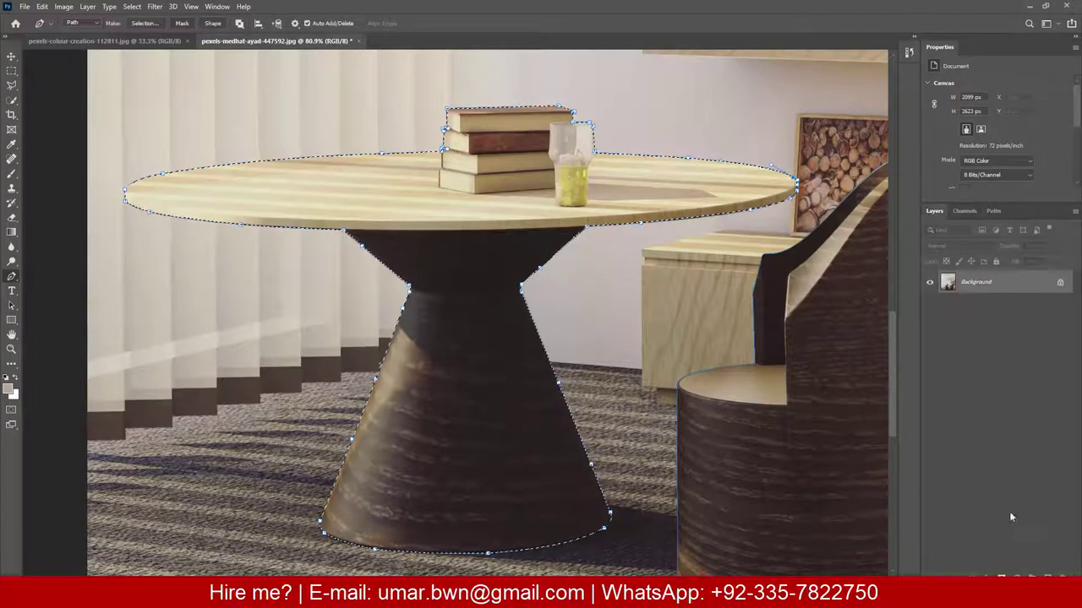
pyautogui.click(1000, 577)
pyautogui.hotkey('ctrl', '0')
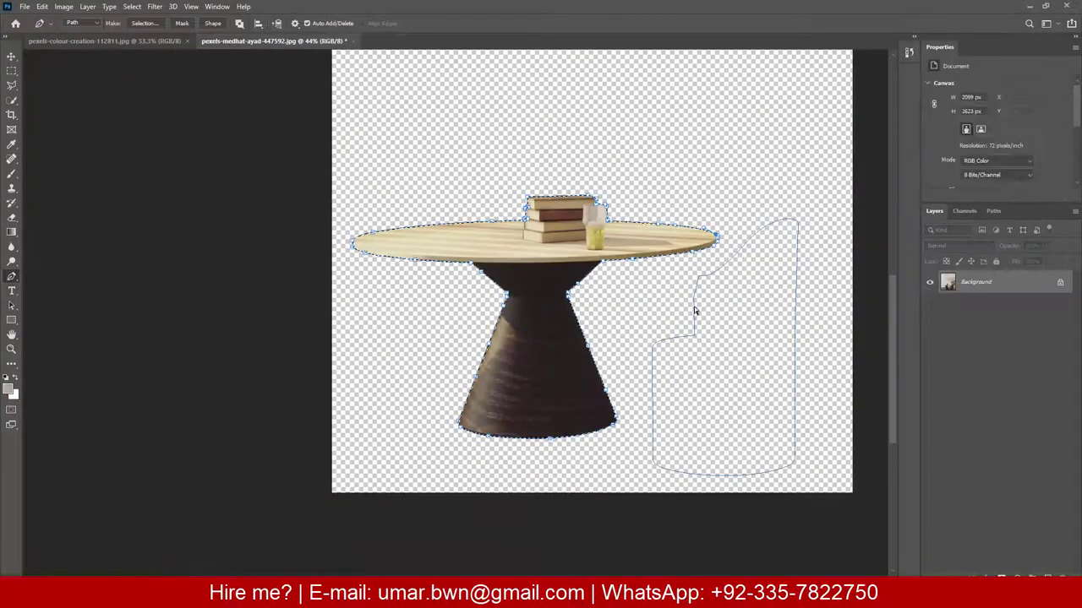
pyautogui.hotkey('ctrl', 'z')
pyautogui.click(994, 210)
# Step: Smooth the selection with an integer 1-pixel radius and mask Layer 0 to the table and chair
pyautogui.click(933, 211)
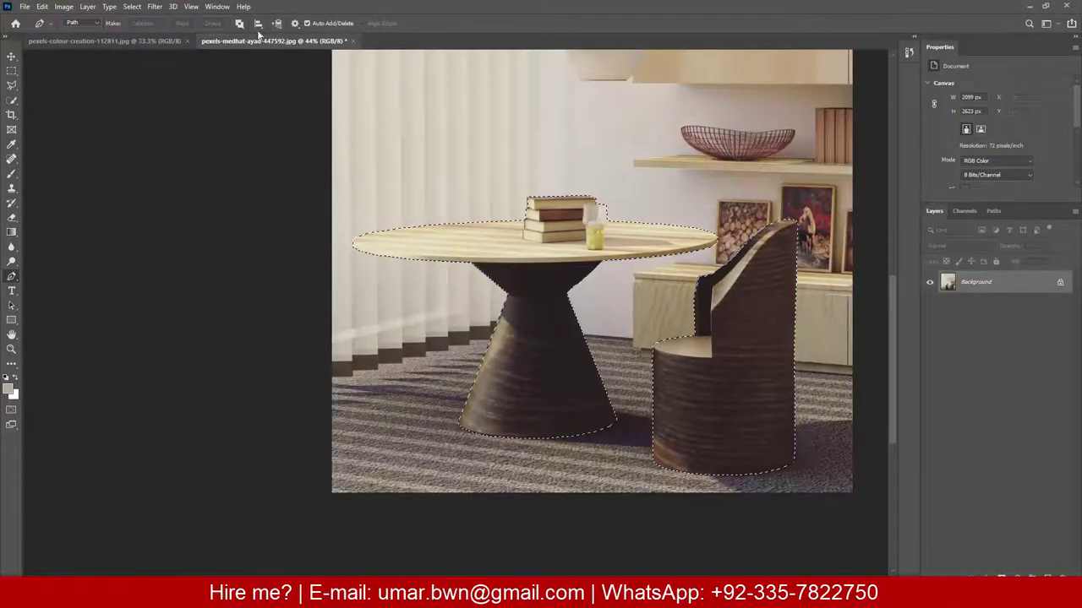
pyautogui.click(131, 6)
pyautogui.moveTo(178, 165)
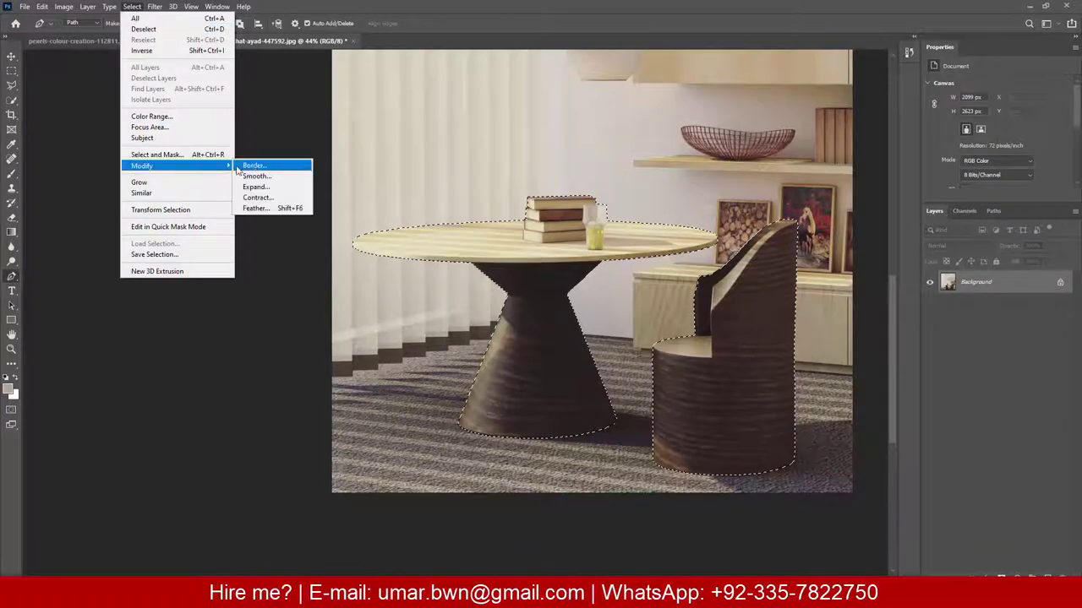
pyautogui.click(272, 178)
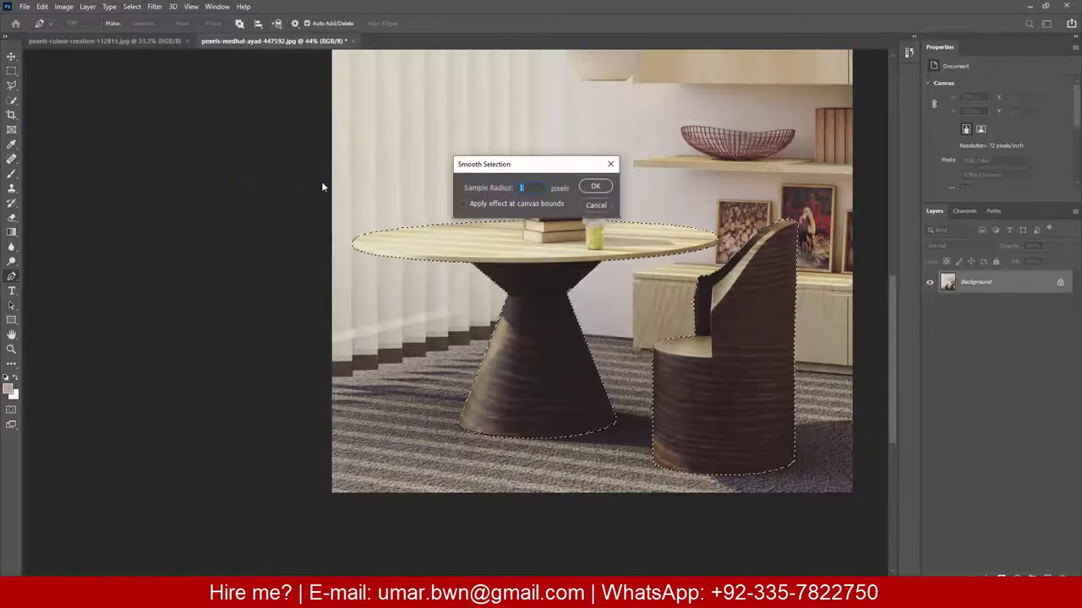
pyautogui.write('0.5')
pyautogui.press('Return')
pyautogui.click(522, 221)
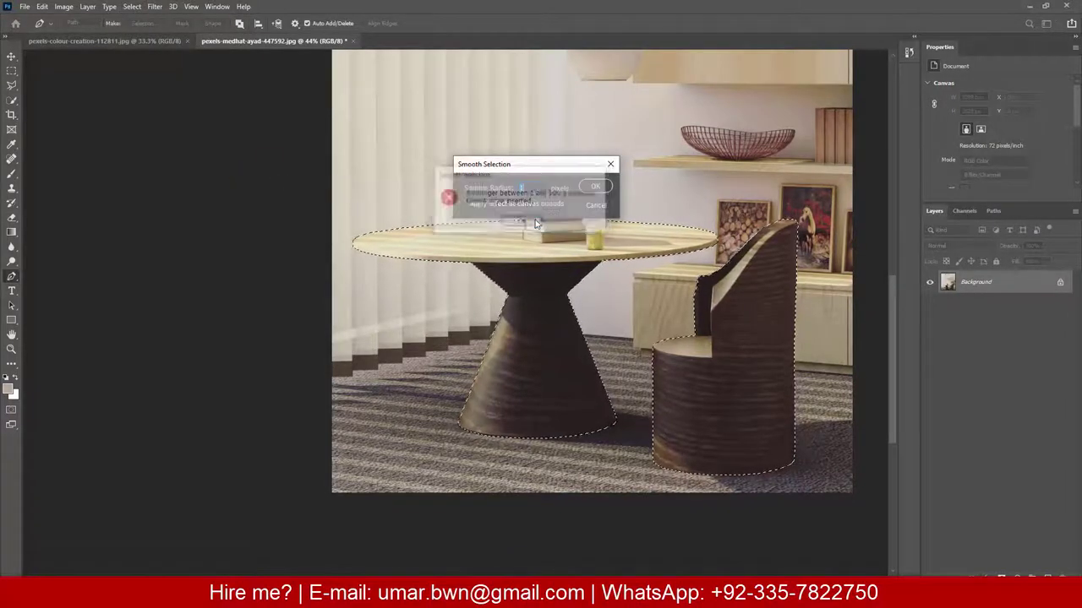
pyautogui.click(595, 185)
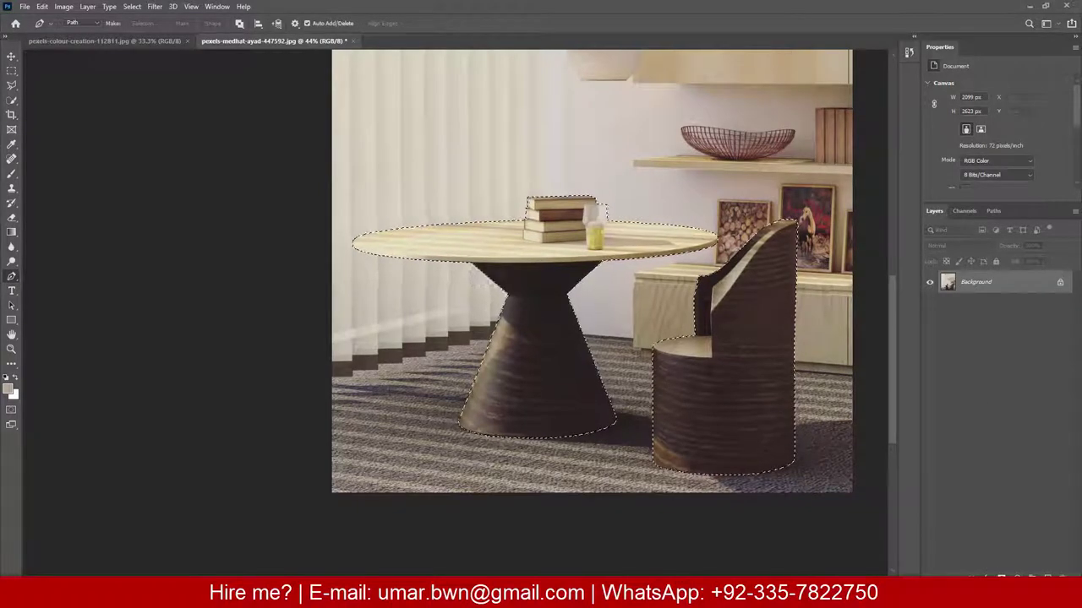
pyautogui.click(1032, 578)
# Step: Move the masked table and chair cut-out onto the brick-wall image and position it
pyautogui.moveTo(658, 239)
pyautogui.mouseDown()
pyautogui.moveTo(756, 307)
pyautogui.moveTo(700, 307)
pyautogui.mouseUp()
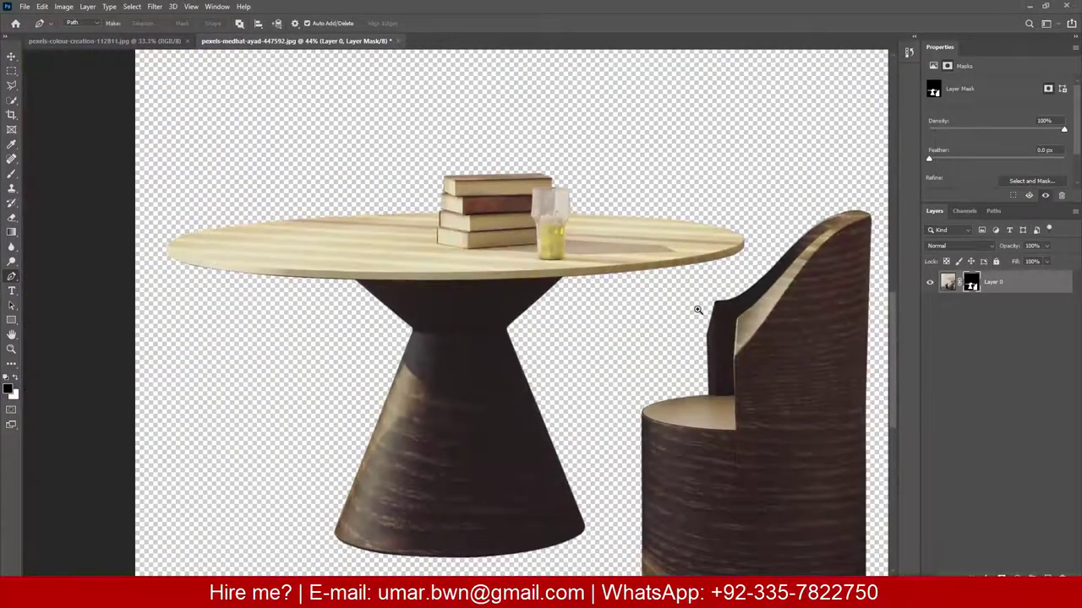
pyautogui.hotkey('ctrl', '0')
pyautogui.press('v')
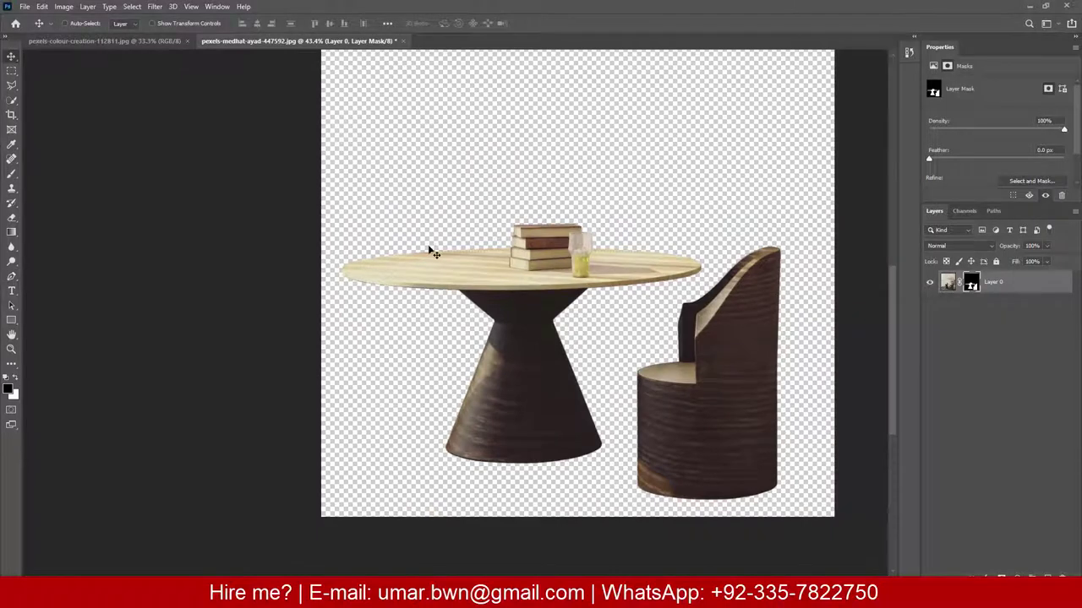
pyautogui.moveTo(430, 251); pyautogui.dragTo(448, 292)
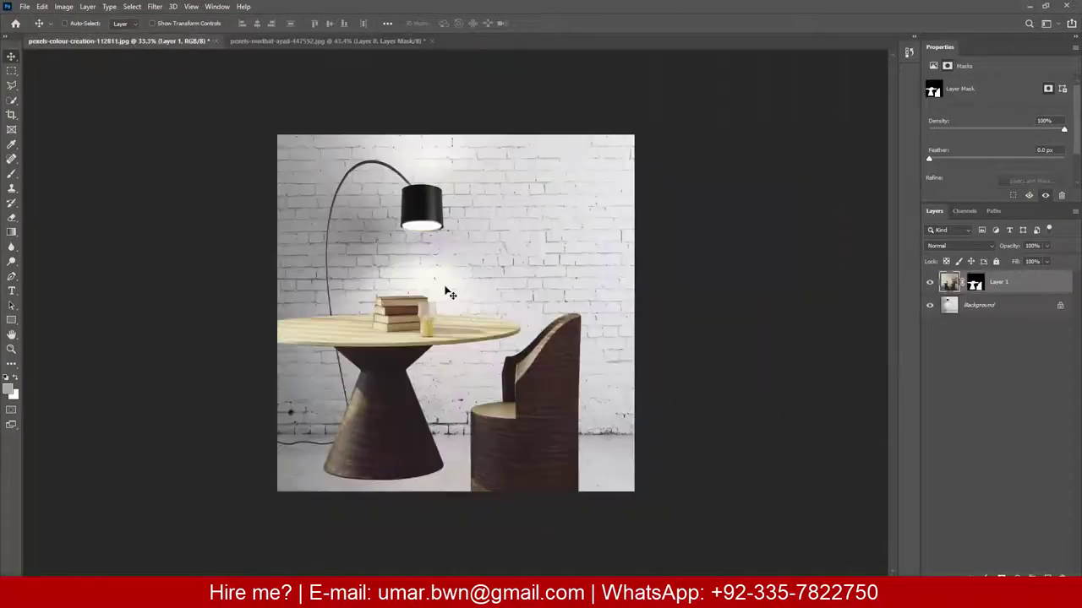
pyautogui.moveTo(448, 291); pyautogui.dragTo(467, 268)
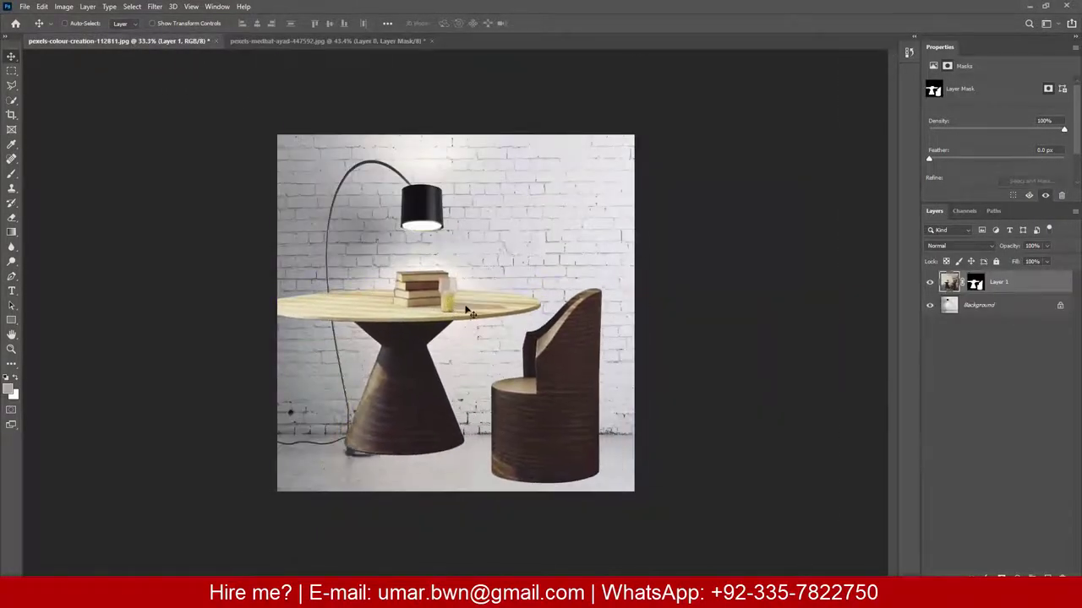
# Step: Convert Layer 1 to a smart object, re-mask it from the selection, and start Save As
pyautogui.rightClick(978, 286)
pyautogui.click(984, 329)
pyautogui.rightClick(996, 283)
pyautogui.click(875, 267)
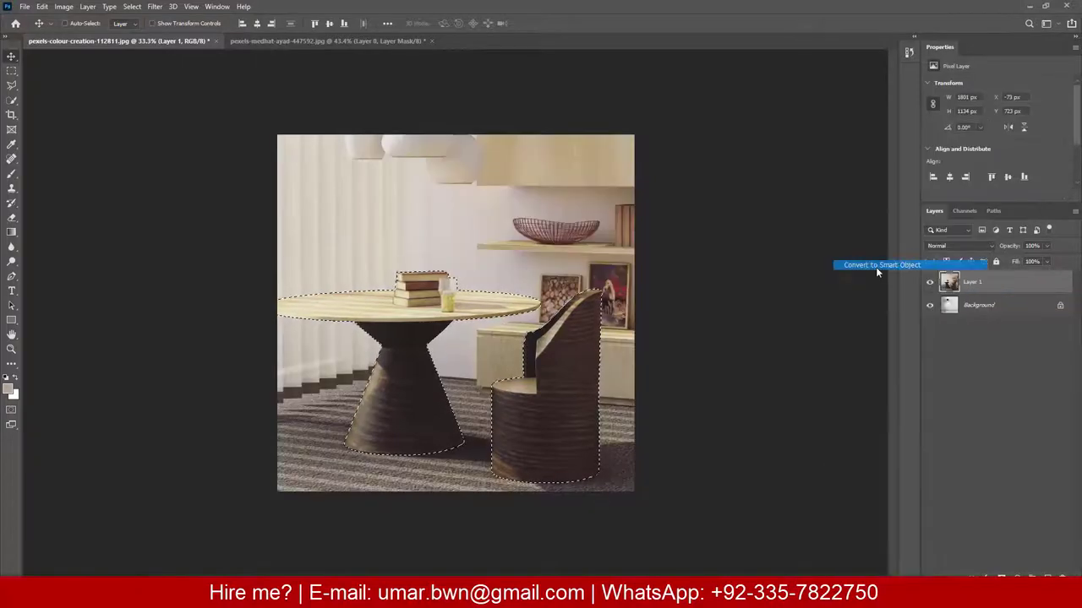
pyautogui.click(1001, 578)
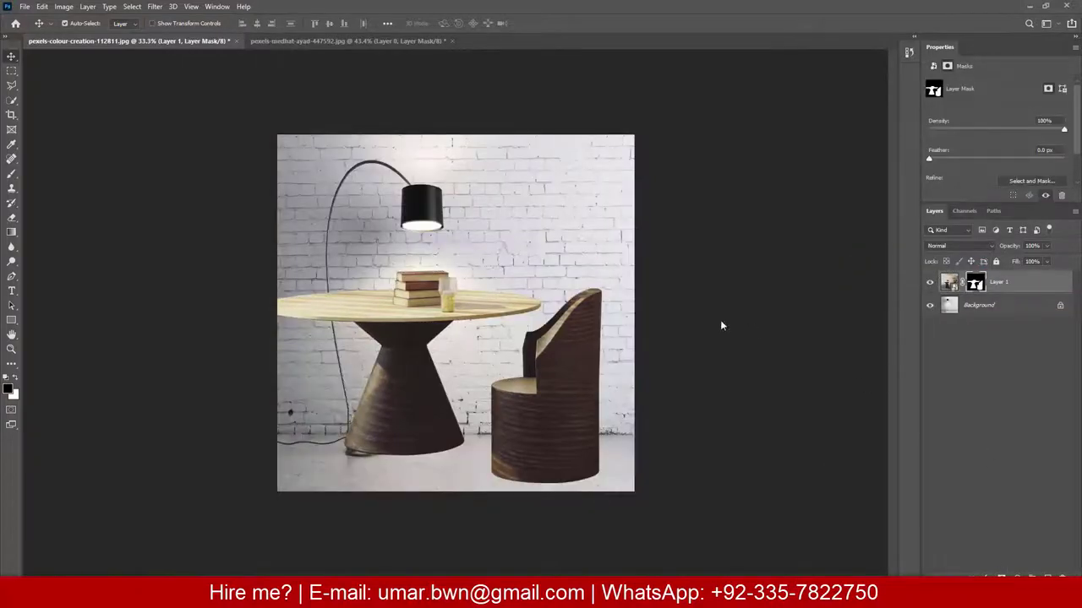
pyautogui.hotkey('ctrl', 'shift', 's')
# Step: Create and open a new folder named tuts on the New Volume (D:) drive
pyautogui.click(350, 235)
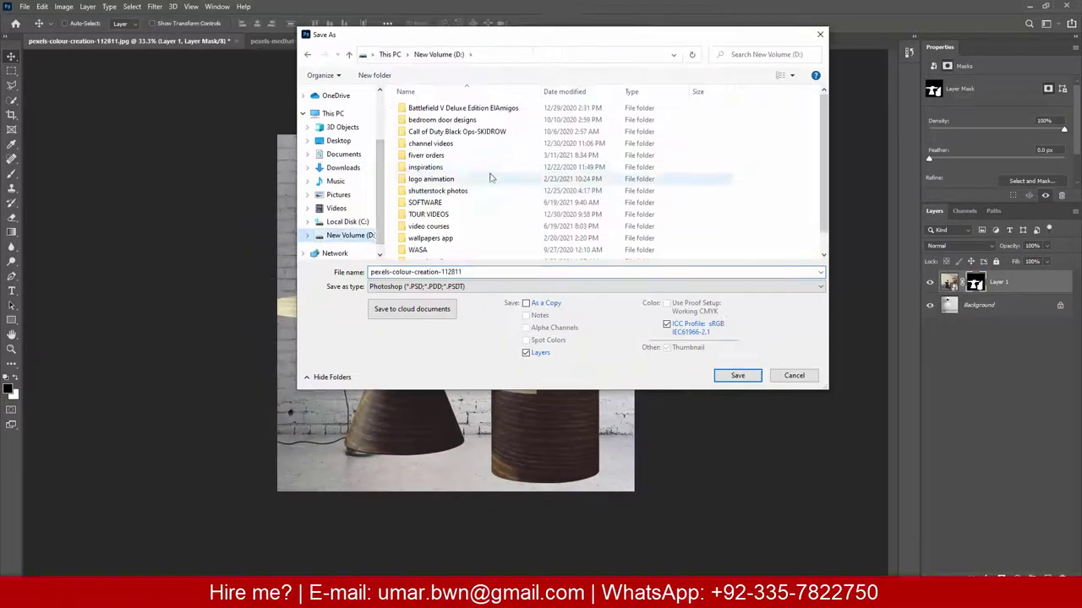
pyautogui.scroll(-2, 490, 177)
pyautogui.doubleClick(437, 246)
pyautogui.click(441, 56)
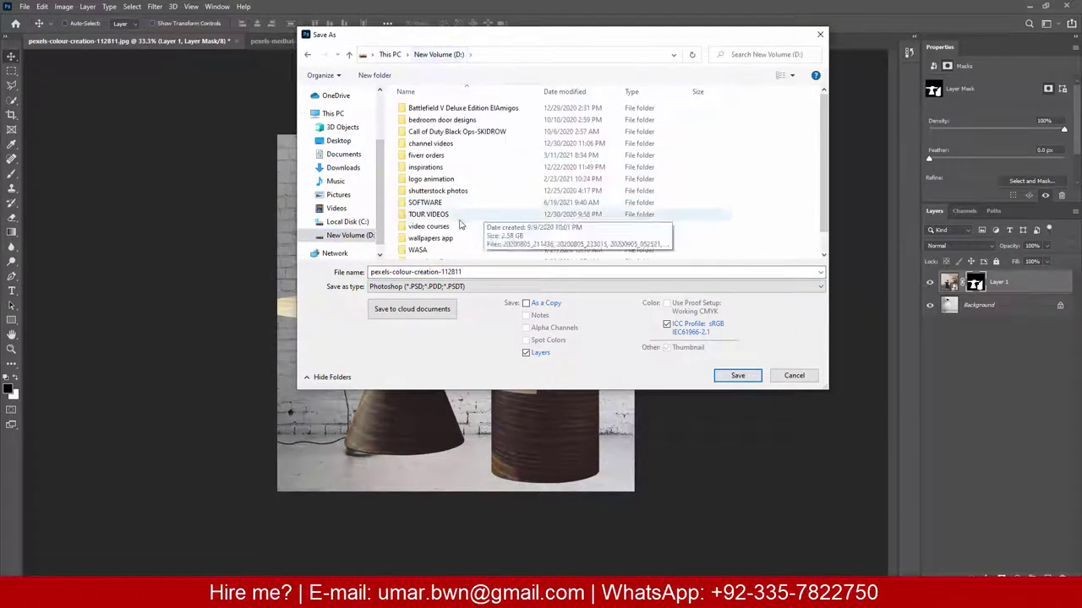
pyautogui.scroll(-2, 431, 224)
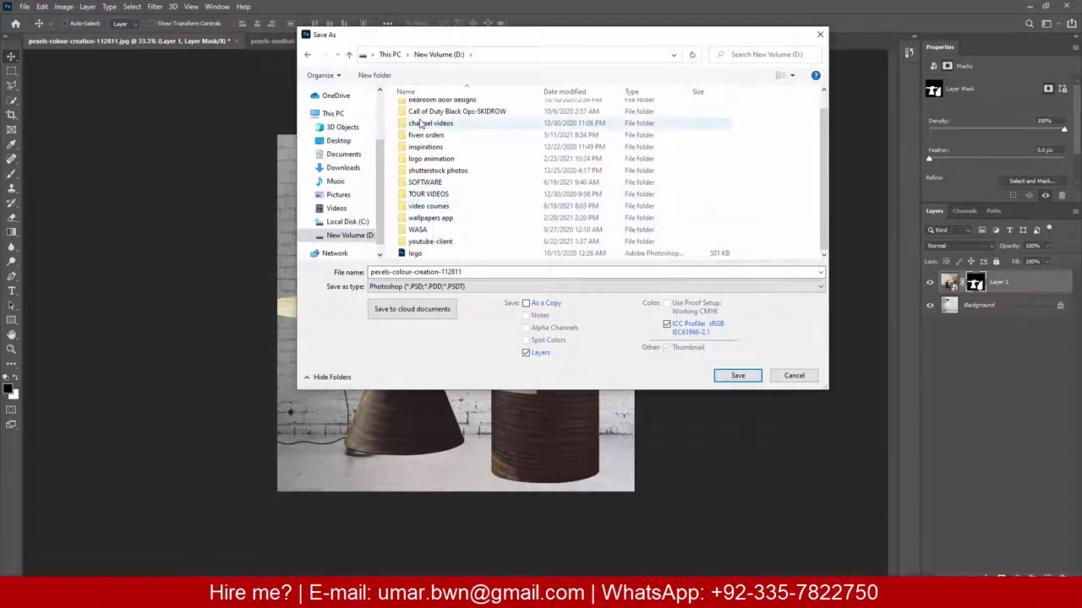
pyautogui.click(377, 78)
pyautogui.write('tuts')
pyautogui.press('Return')
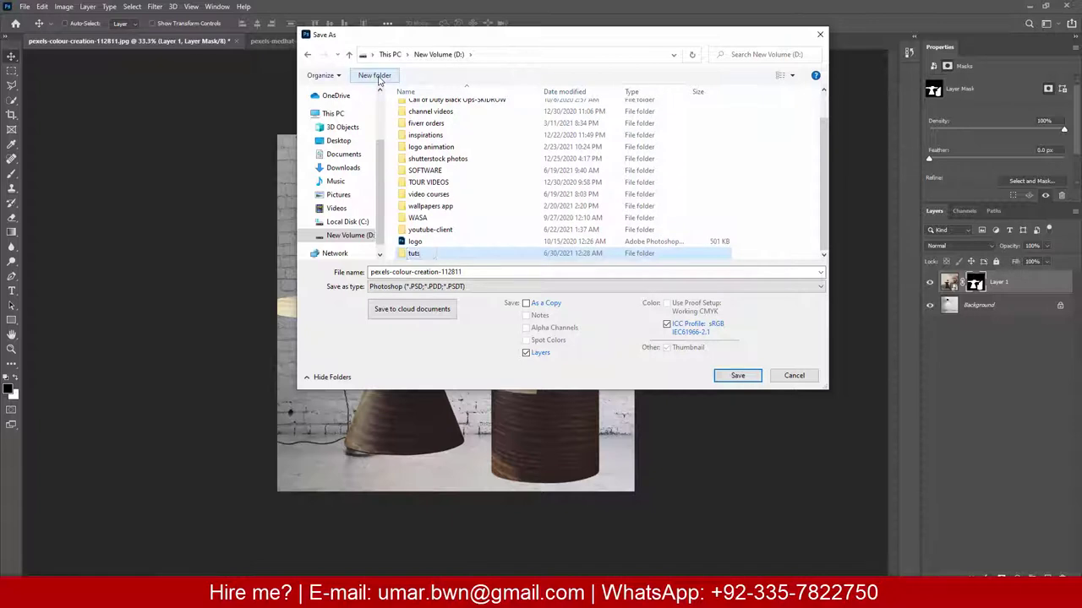
pyautogui.press('Return')
# Step: Save the document as final.psd in the tuts folder
pyautogui.click(525, 273)
pyautogui.write('final')
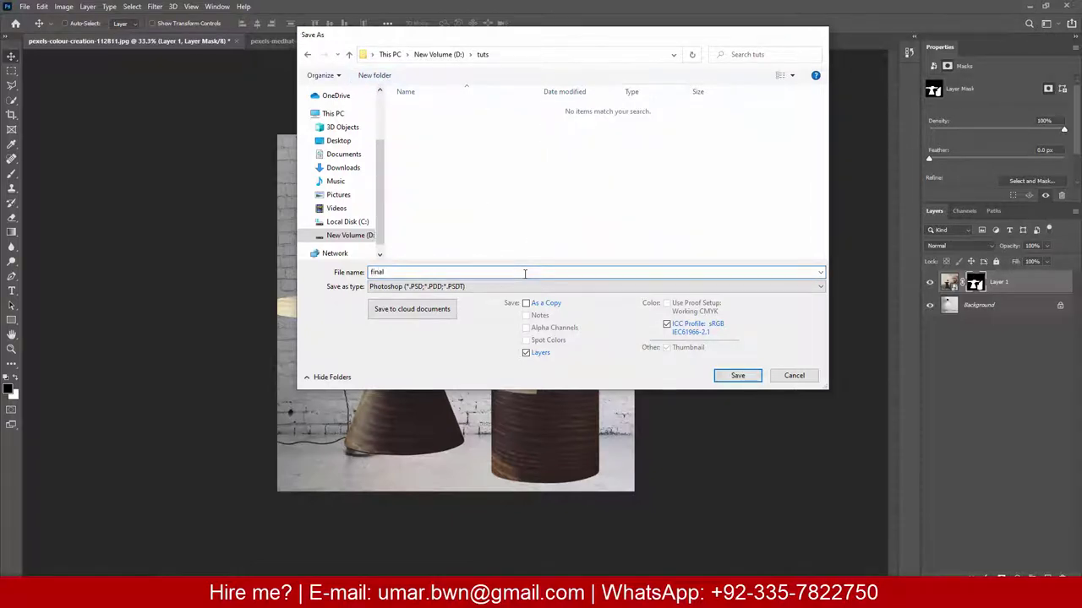
pyautogui.press('Return')
pyautogui.scroll(2, 507, 303)
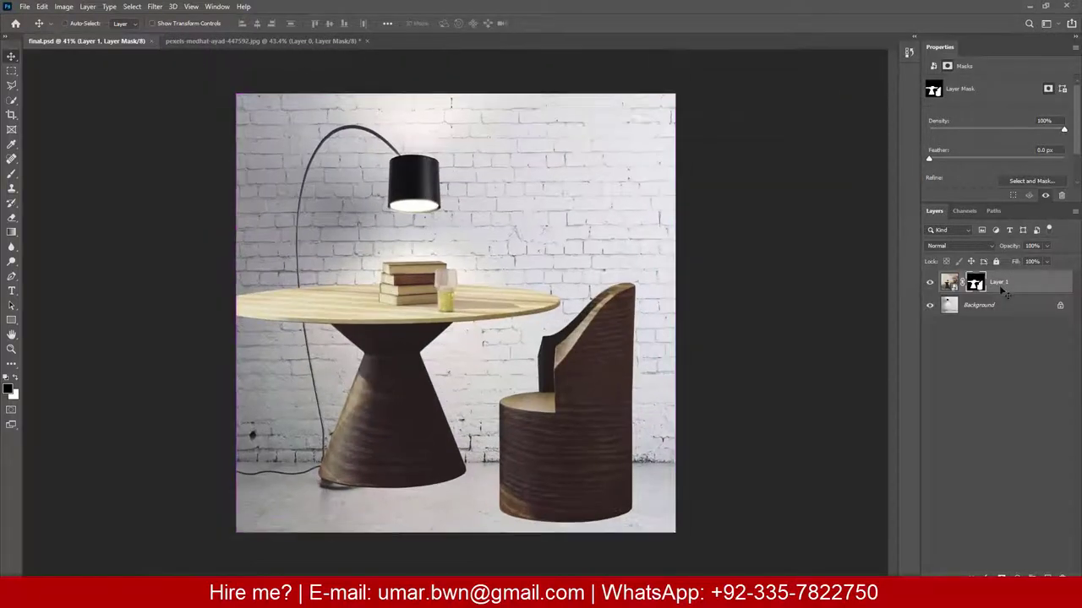
# Step: Scale the table and chair layer to about 60% and place it on the floor under the lamp
pyautogui.click(1004, 292)
pyautogui.hotkey('ctrl', 't')
pyautogui.moveTo(685, 537); pyautogui.dragTo(498, 385)
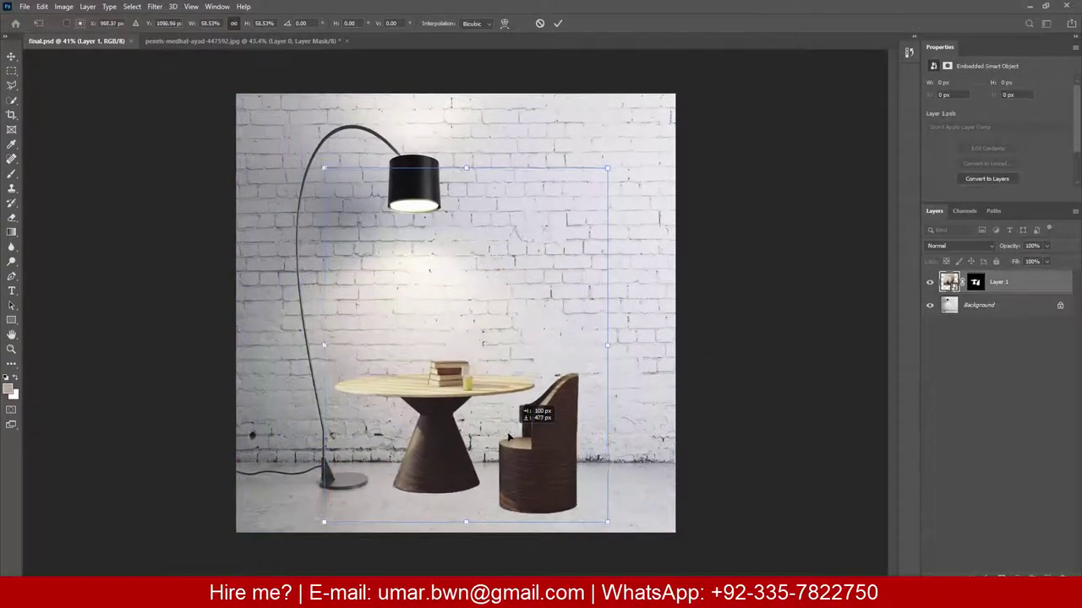
pyautogui.moveTo(512, 431); pyautogui.dragTo(509, 439)
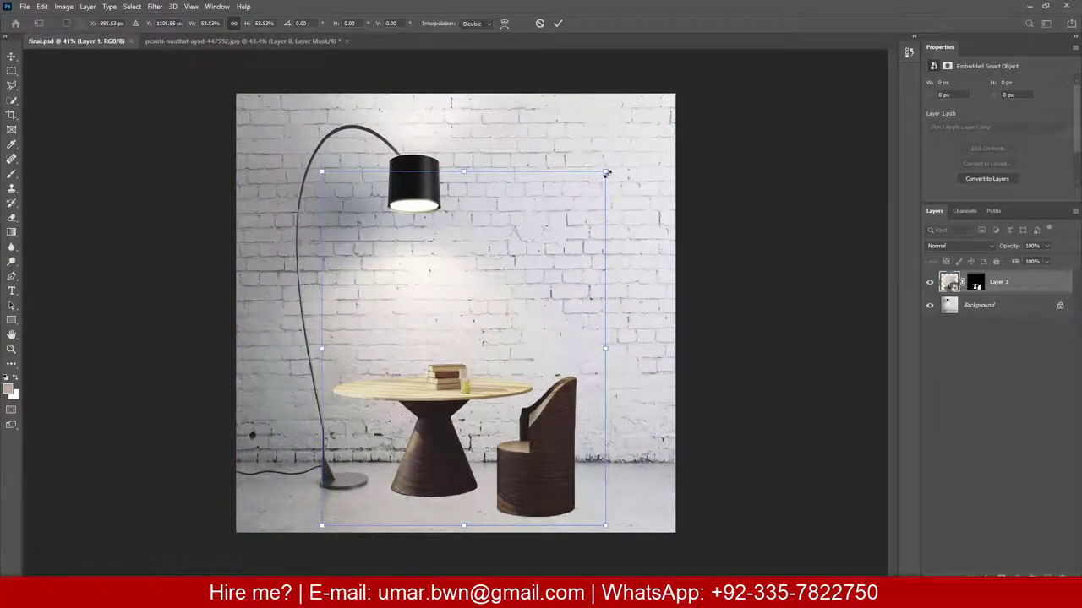
pyautogui.moveTo(606, 172); pyautogui.dragTo(625, 160)
pyautogui.moveTo(439, 374); pyautogui.dragTo(448, 380)
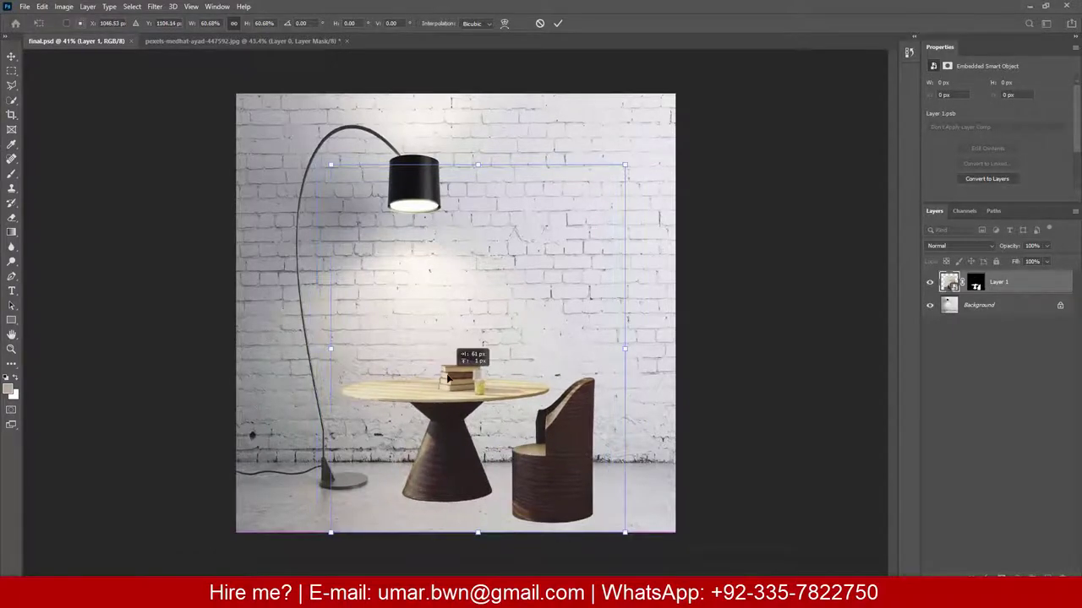
pyautogui.press('Return')
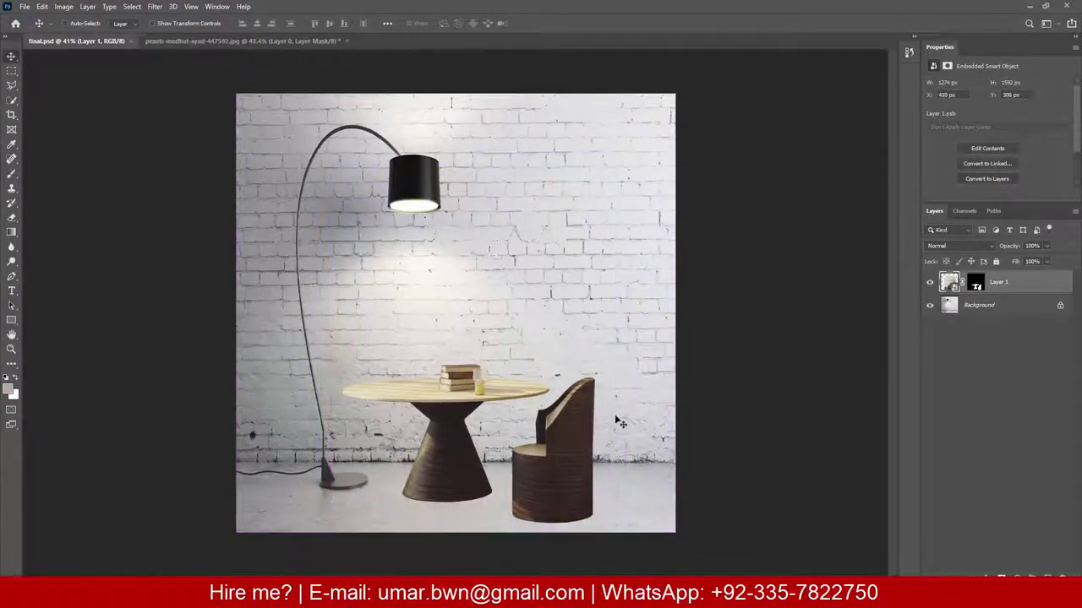
# Step: Toggle the layer mask off and on twice to check the cut-out against the room
pyautogui.rightClick(975, 289)
pyautogui.click(984, 295)
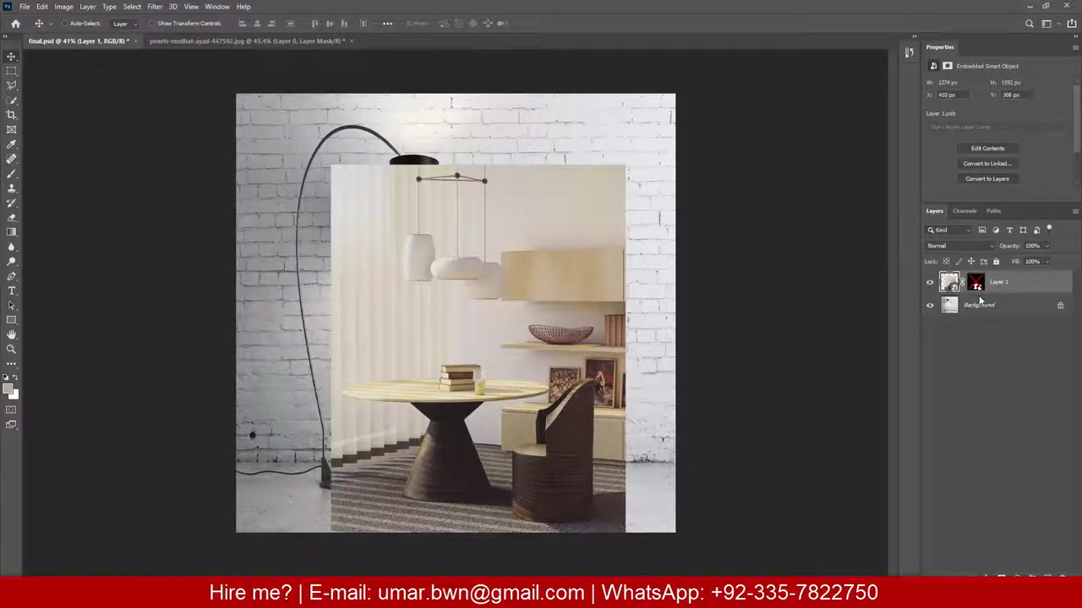
pyautogui.keyDown('shift'); pyautogui.click(978, 284); pyautogui.keyUp('shift')
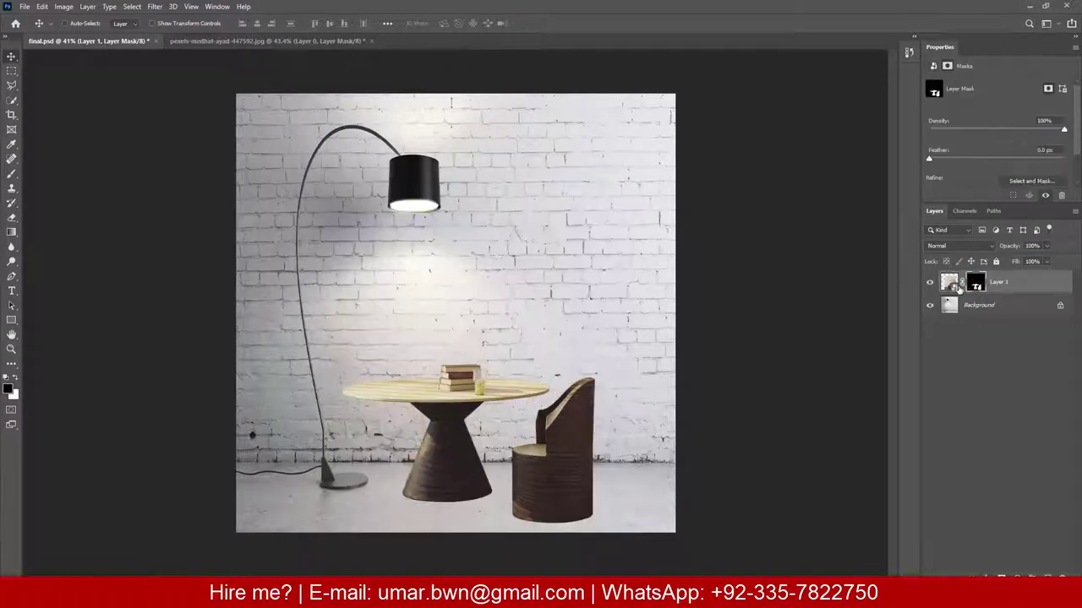
pyautogui.keyDown('shift'); pyautogui.click(976, 284); pyautogui.keyUp('shift')
pyautogui.keyDown('shift'); pyautogui.click(976, 287); pyautogui.keyUp('shift')
pyautogui.scroll(2, 427, 469)
pyautogui.scroll(2, 427, 468)
pyautogui.scroll(2, 426, 468)
pyautogui.scroll(-2, 435, 448)
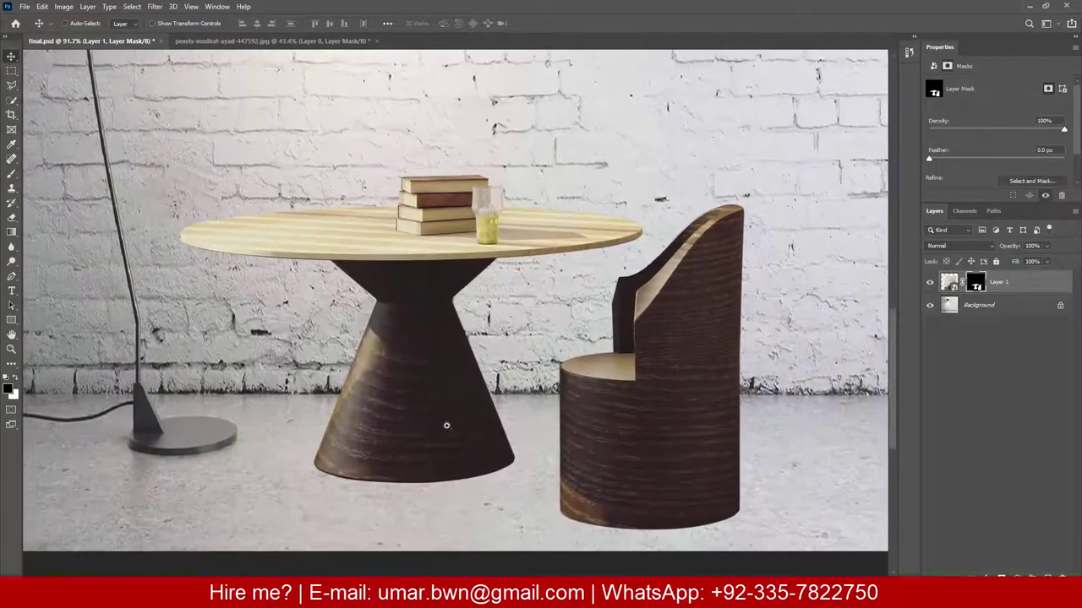
pyautogui.scroll(-2, 430, 425)
# Step: Draw a black ellipse and place its layer beneath the table and chair, under the table base
pyautogui.rightClick(12, 321)
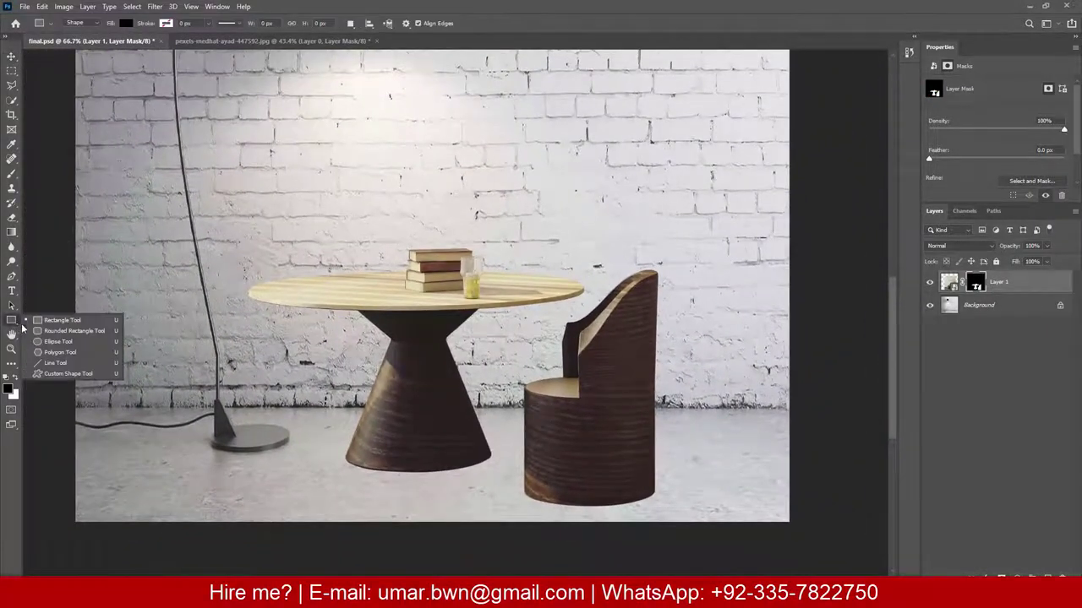
pyautogui.click(47, 335)
pyautogui.moveTo(359, 325)
pyautogui.mouseDown()
pyautogui.moveTo(545, 391)
pyautogui.moveTo(534, 409)
pyautogui.mouseUp()
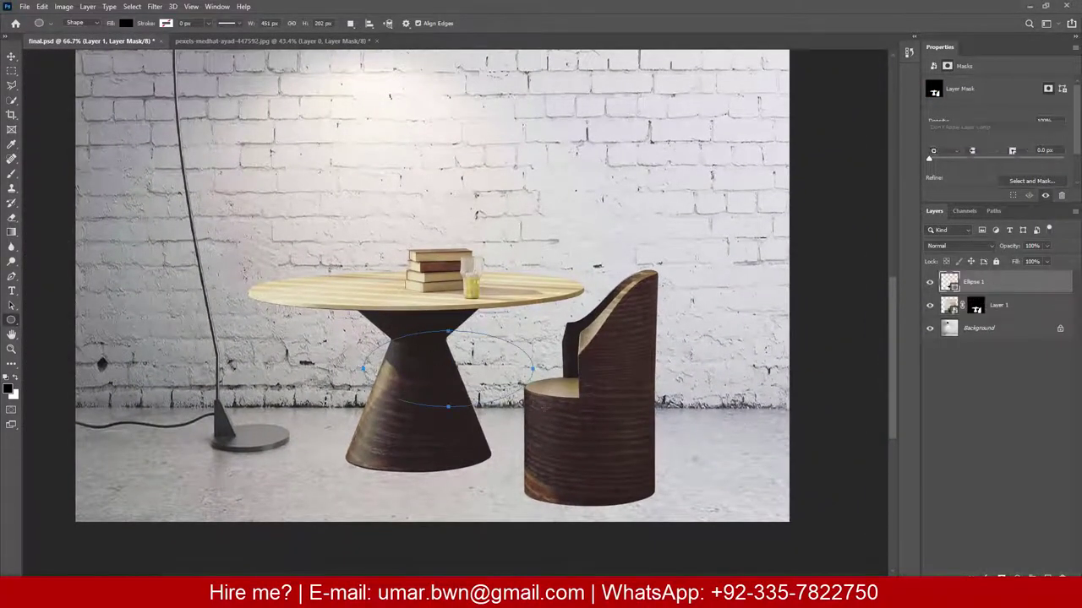
pyautogui.press('v')
pyautogui.moveTo(503, 345); pyautogui.dragTo(518, 433)
pyautogui.moveTo(1011, 317); pyautogui.dragTo(1011, 320)
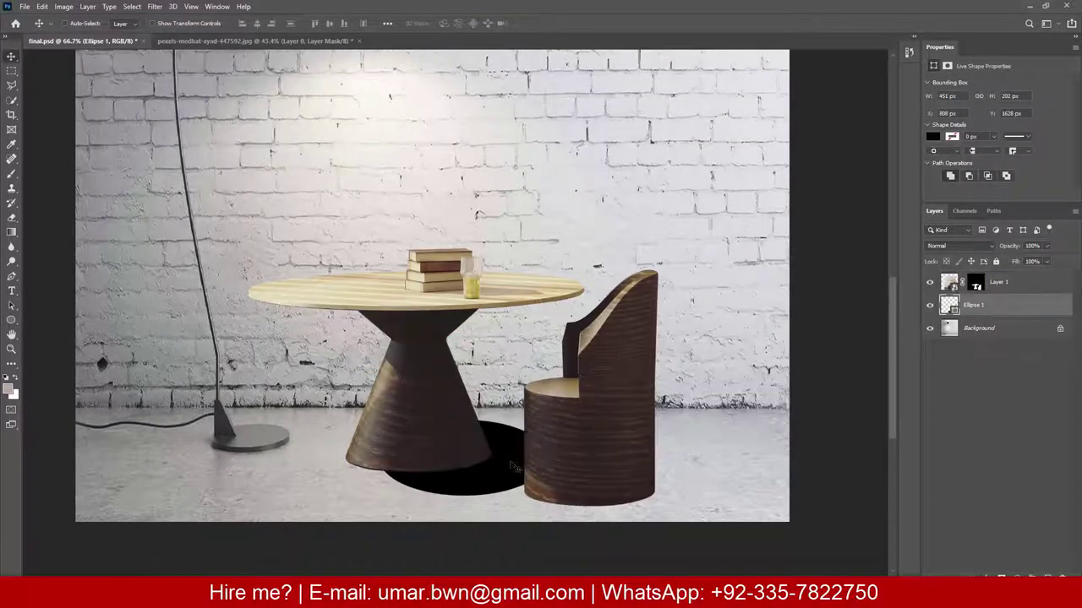
pyautogui.moveTo(514, 459); pyautogui.dragTo(497, 466)
# Step: Squash Ellipse 1 to roughly 60% height so it lies flat on the floor
pyautogui.hotkey('ctrl', 't')
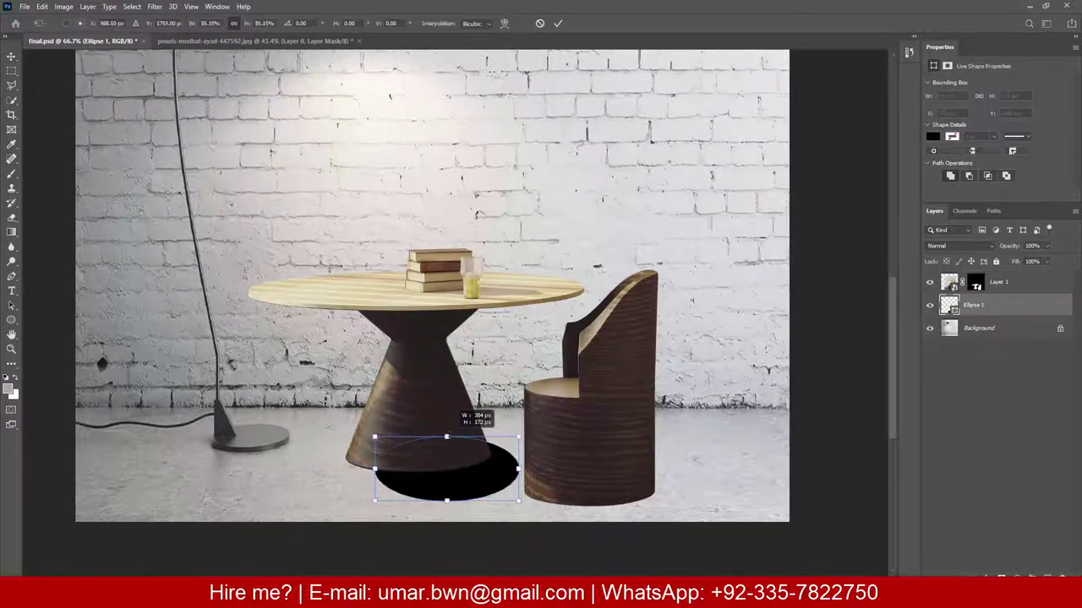
pyautogui.moveTo(446, 502); pyautogui.dragTo(446, 480)
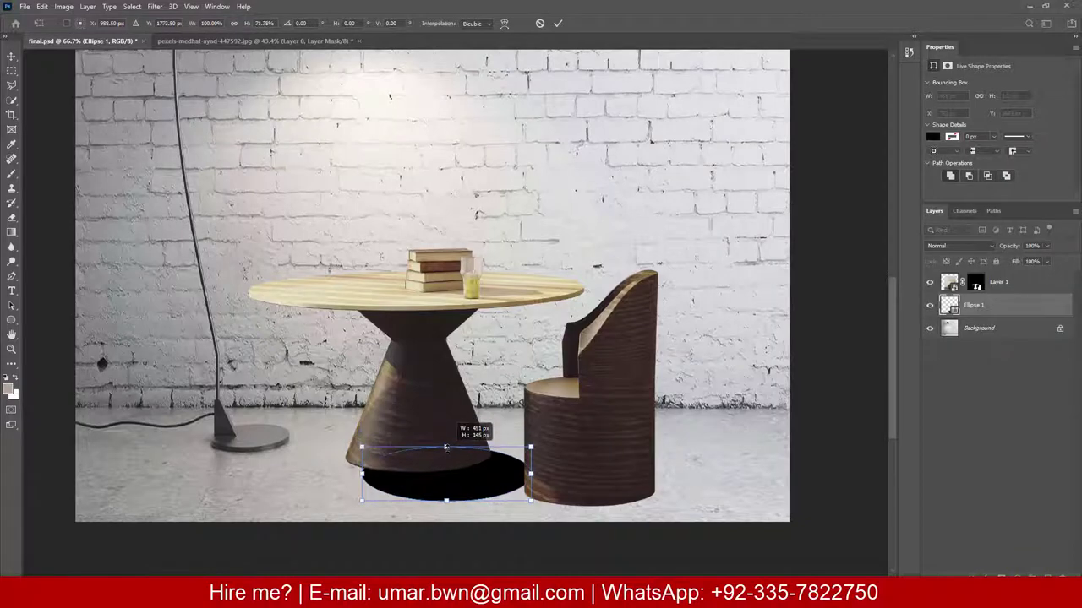
pyautogui.moveTo(477, 447)
pyautogui.mouseDown()
pyautogui.moveTo(462, 453)
pyautogui.moveTo(575, 459)
pyautogui.mouseUp()
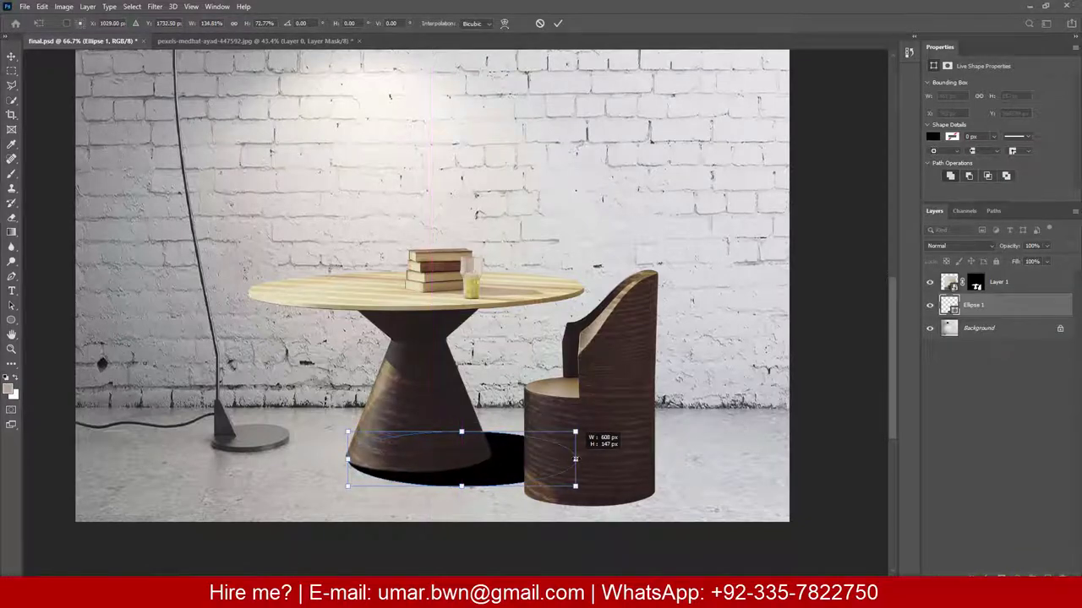
pyautogui.moveTo(461, 431); pyautogui.dragTo(470, 458)
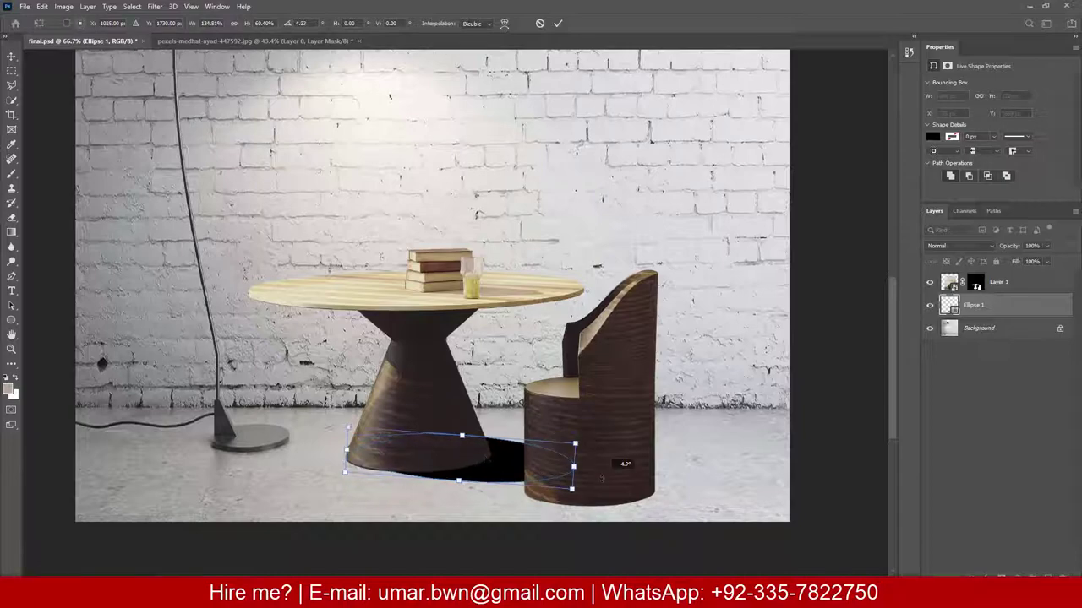
pyautogui.press('Return')
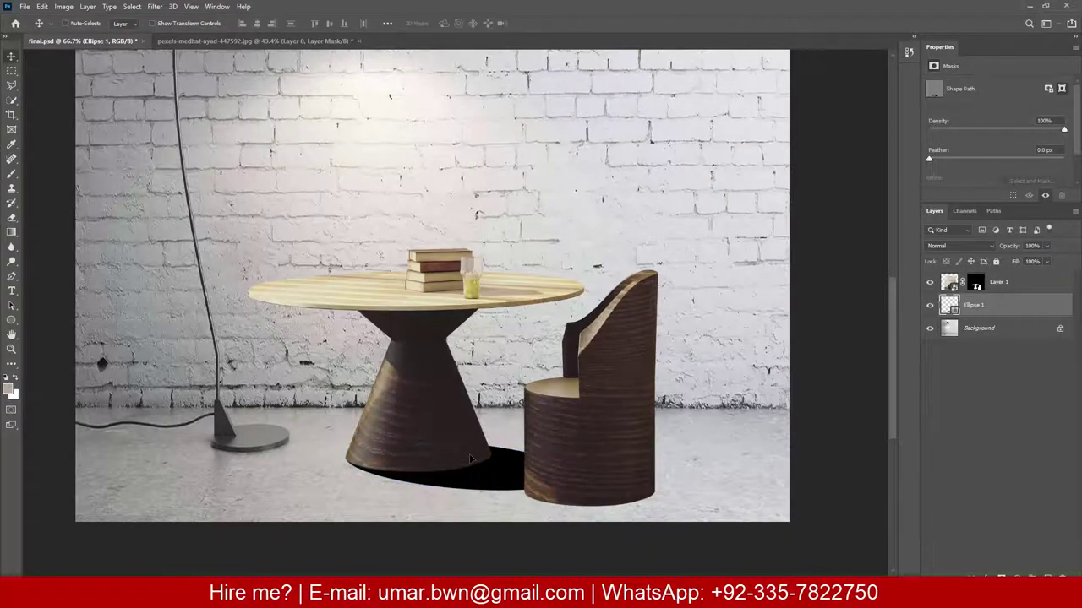
pyautogui.scroll(3, 470, 461)
pyautogui.scroll(-3, 279, 453)
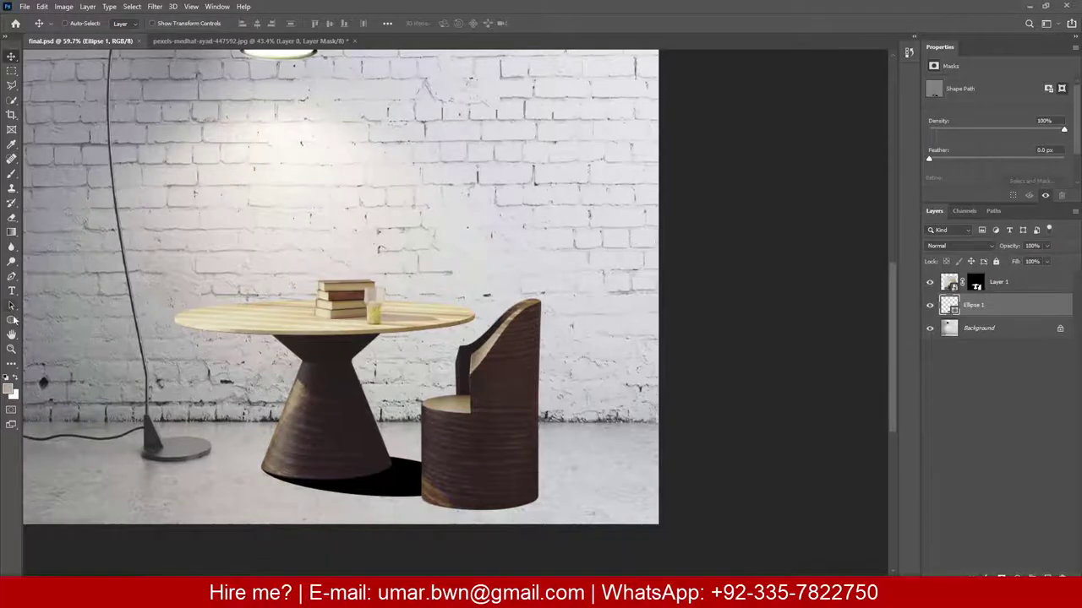
# Step: Draw a new black circle, move it under the chair, and squash it into a flat ellipse
pyautogui.click(11, 319)
pyautogui.moveTo(316, 273)
pyautogui.mouseDown()
pyautogui.moveTo(465, 385)
pyautogui.moveTo(480, 381)
pyautogui.mouseUp()
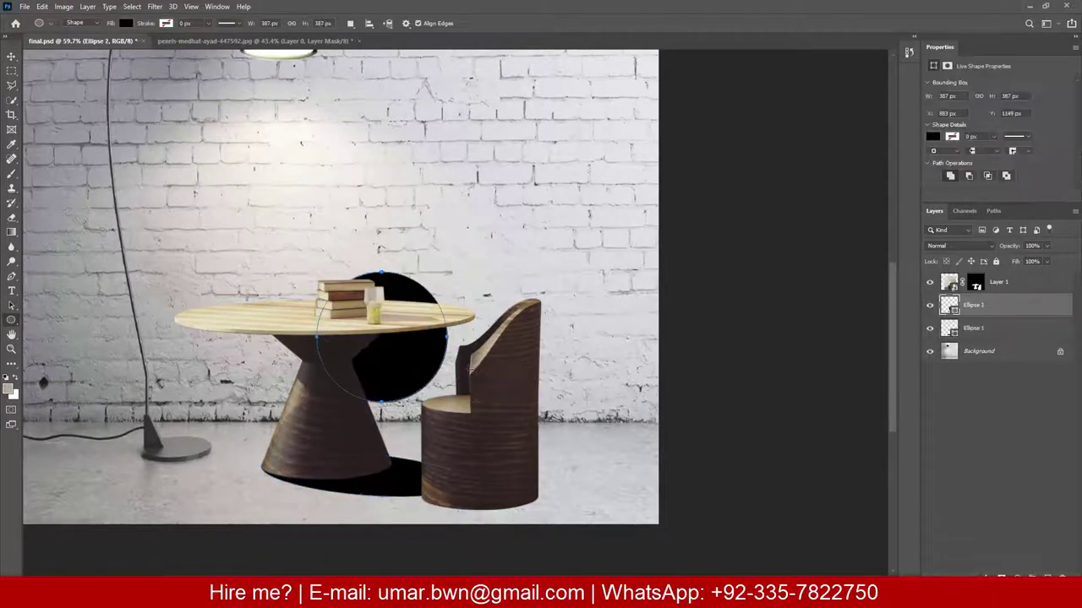
pyautogui.press('v')
pyautogui.moveTo(389, 350)
pyautogui.mouseDown()
pyautogui.moveTo(471, 459)
pyautogui.moveTo(463, 439)
pyautogui.mouseUp()
pyautogui.hotkey('ctrl', 't')
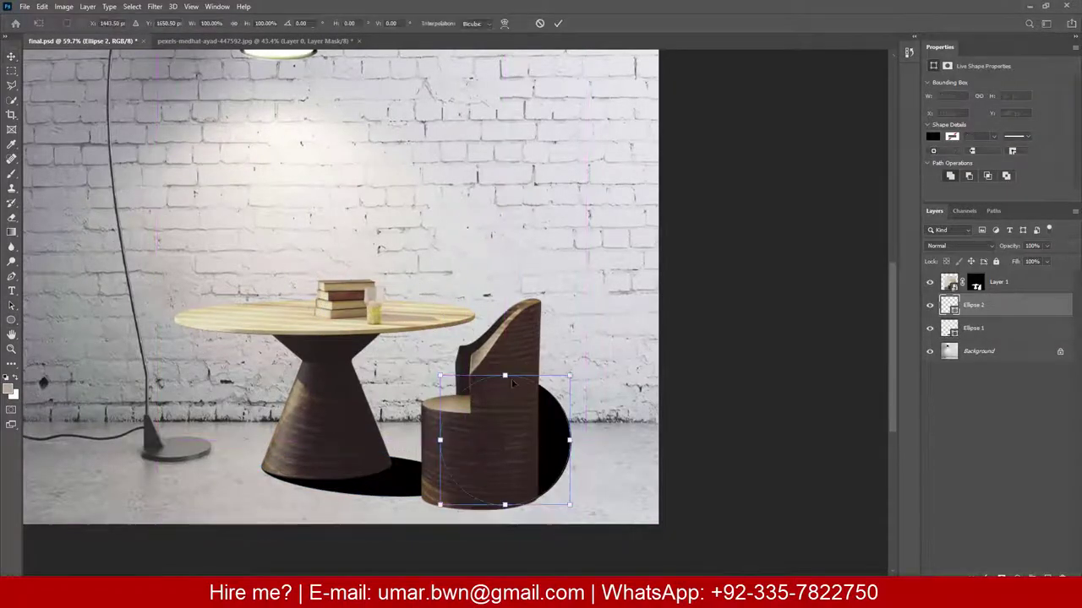
pyautogui.moveTo(505, 374)
pyautogui.mouseDown()
pyautogui.moveTo(505, 460)
pyautogui.moveTo(534, 489)
pyautogui.moveTo(609, 496)
pyautogui.mouseUp()
pyautogui.moveTo(515, 474); pyautogui.dragTo(514, 468)
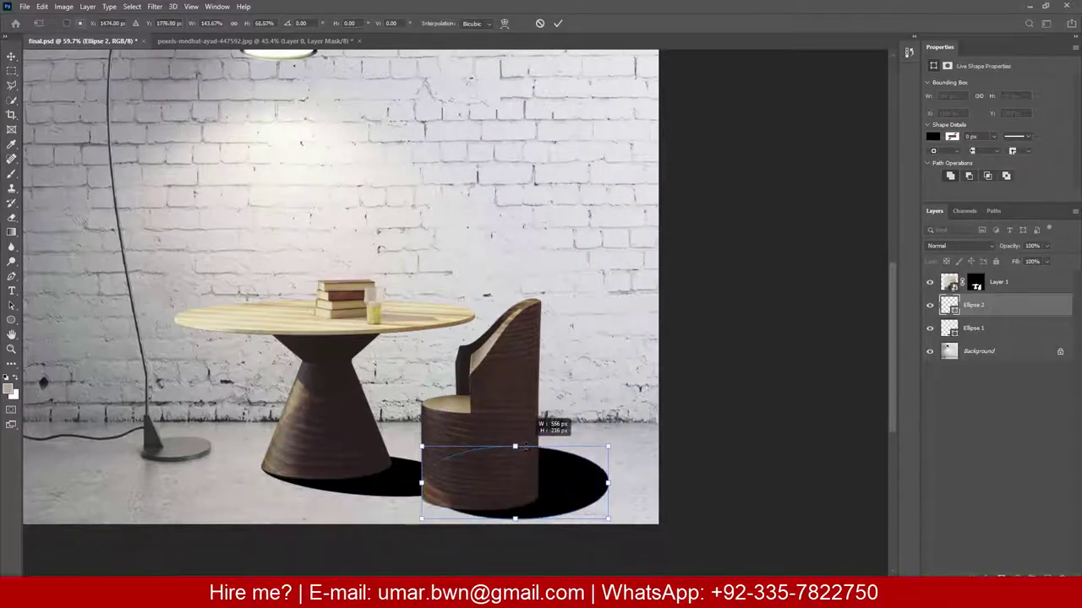
pyautogui.moveTo(609, 492); pyautogui.dragTo(615, 492)
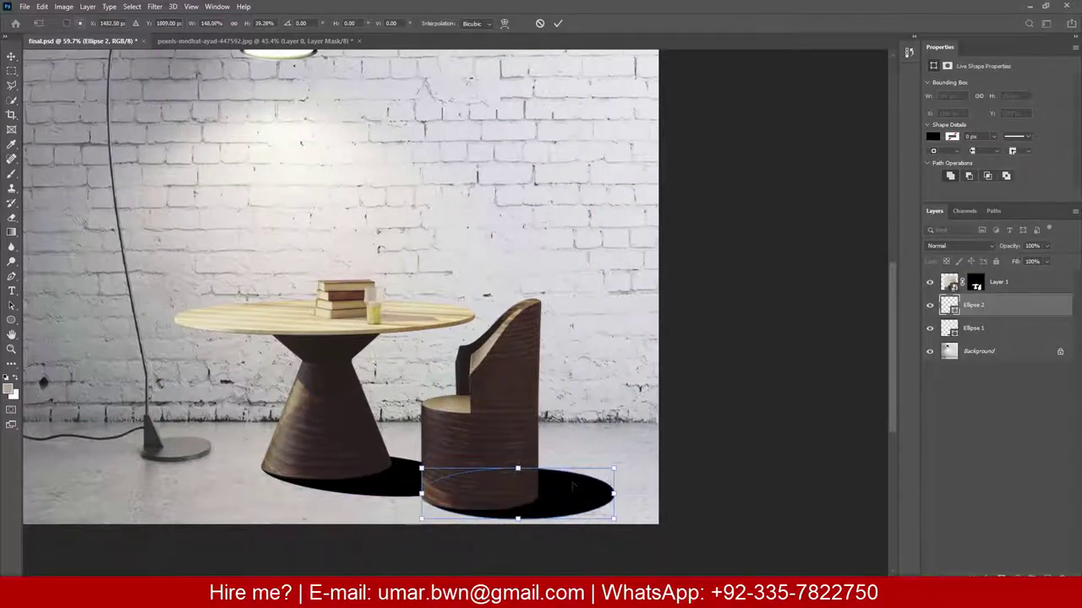
pyautogui.press('Return')
# Step: Nudge the chair shadow into place with the arrow keys
pyautogui.scroll(5, 515, 446)
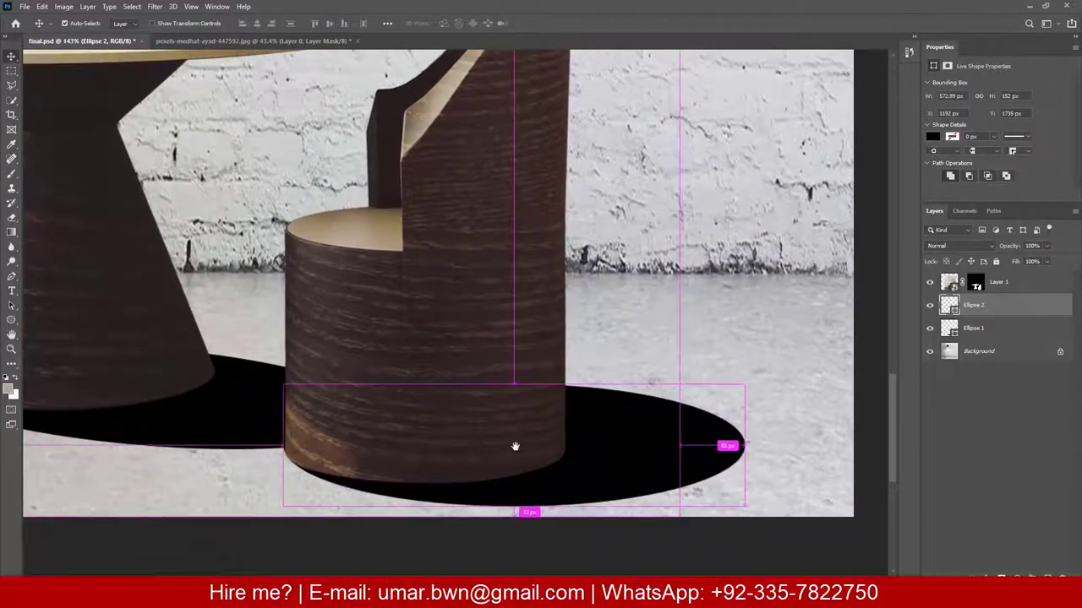
pyautogui.press('Left')
pyautogui.press('Left')
pyautogui.press('Down')
pyautogui.press('Down')
pyautogui.press('Right')
pyautogui.press('Right')
pyautogui.press('Right')
pyautogui.hotkey('shift', 'Down')
pyautogui.press('Up')
pyautogui.press('Up')
pyautogui.press('Up')
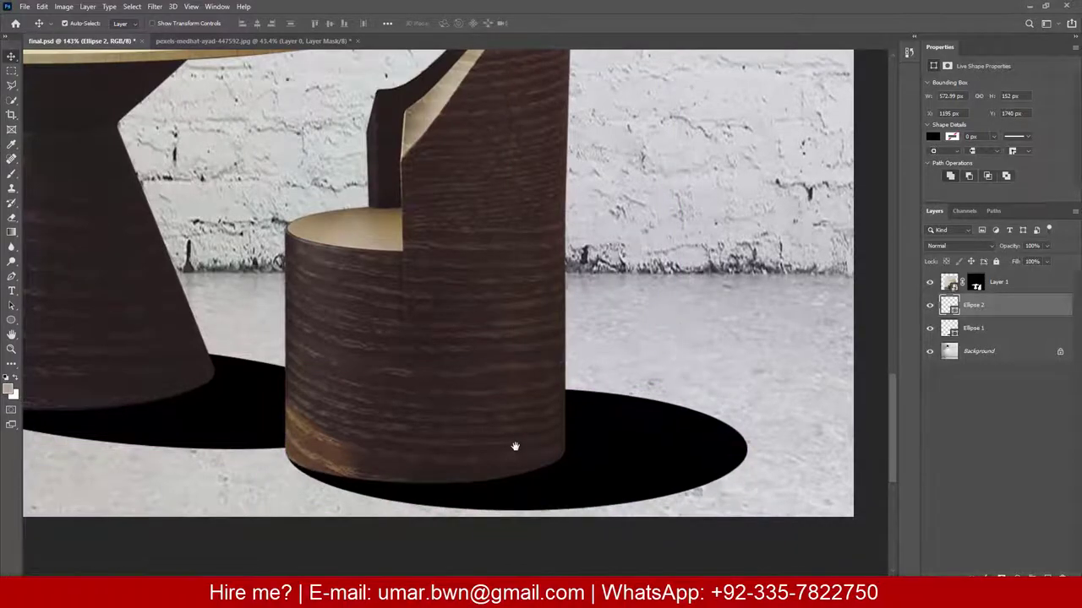
pyautogui.scroll(-5, 515, 446)
# Step: Toggle Layer 1's mask off and on twice to compare the composite
pyautogui.press('s')
pyautogui.rightClick(976, 287)
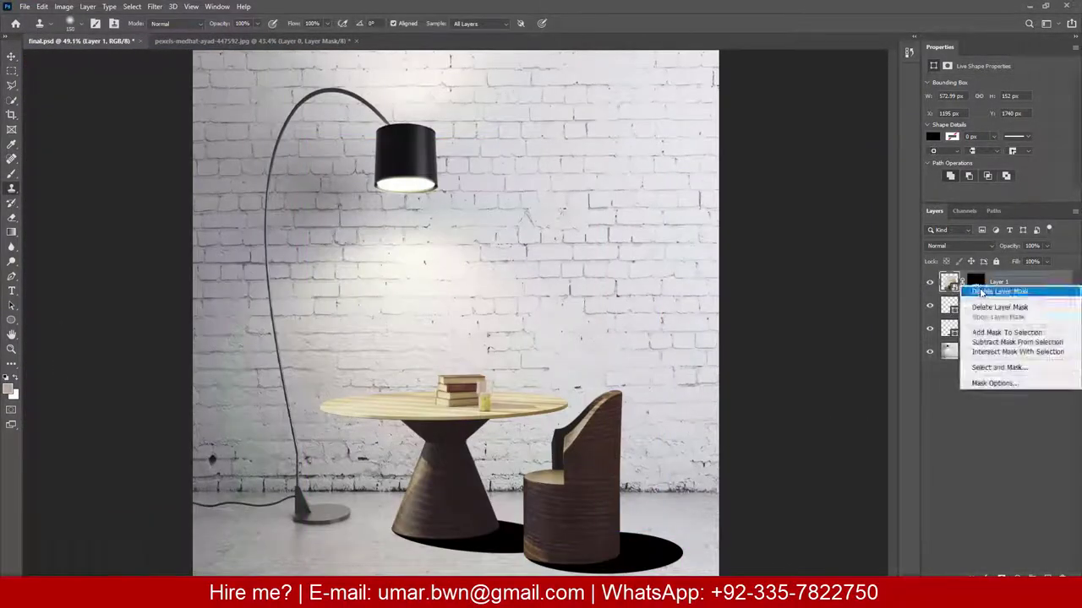
pyautogui.click(980, 291)
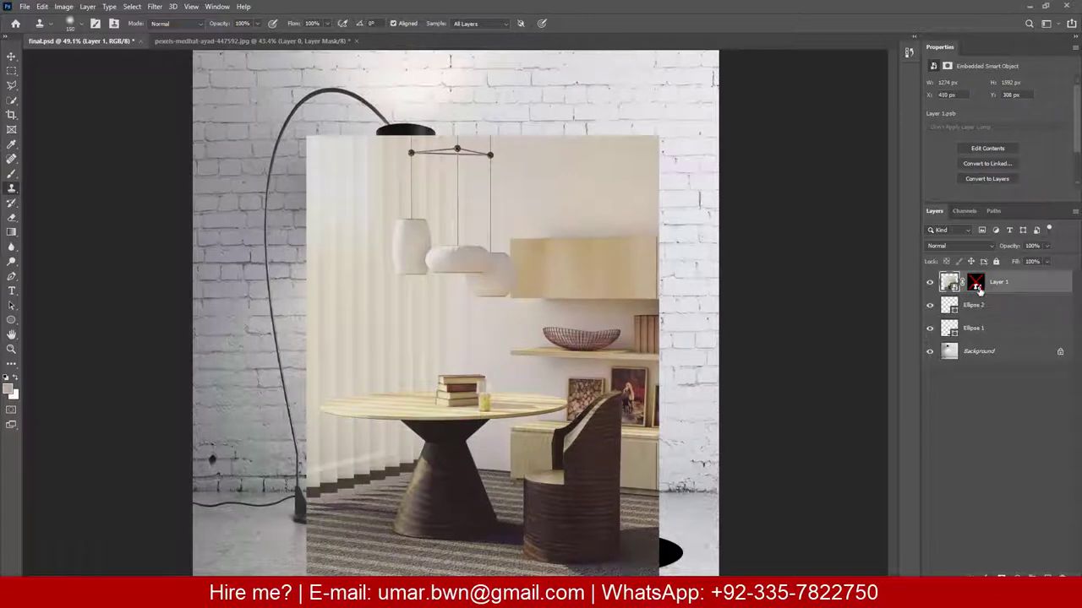
pyautogui.click(977, 288)
pyautogui.keyDown('shift'); pyautogui.click(977, 287); pyautogui.keyUp('shift')
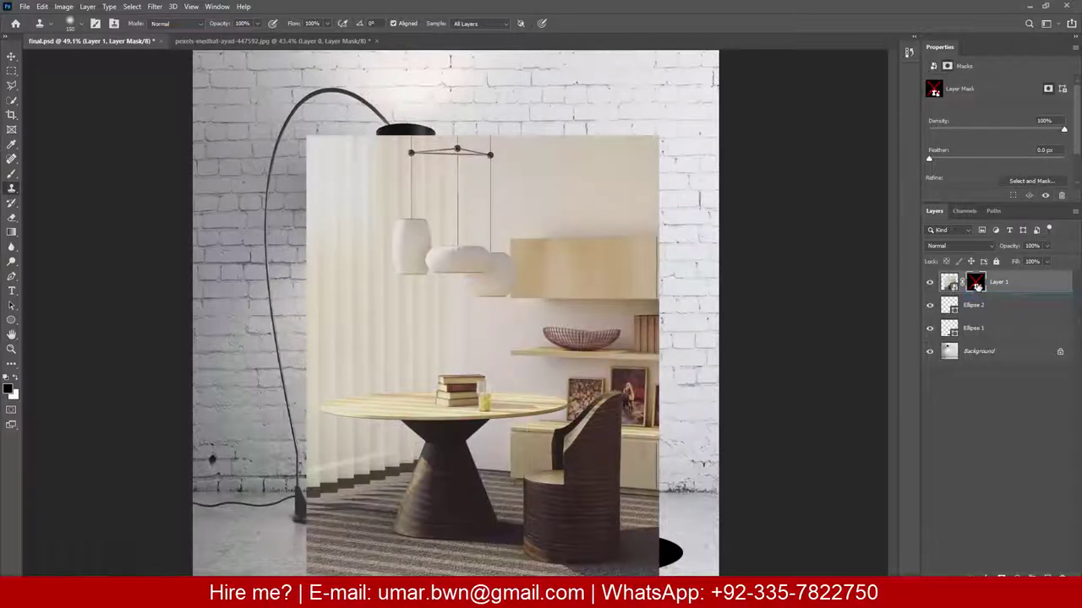
pyautogui.keyDown('shift'); pyautogui.click(978, 287); pyautogui.keyUp('shift')
pyautogui.click(985, 332)
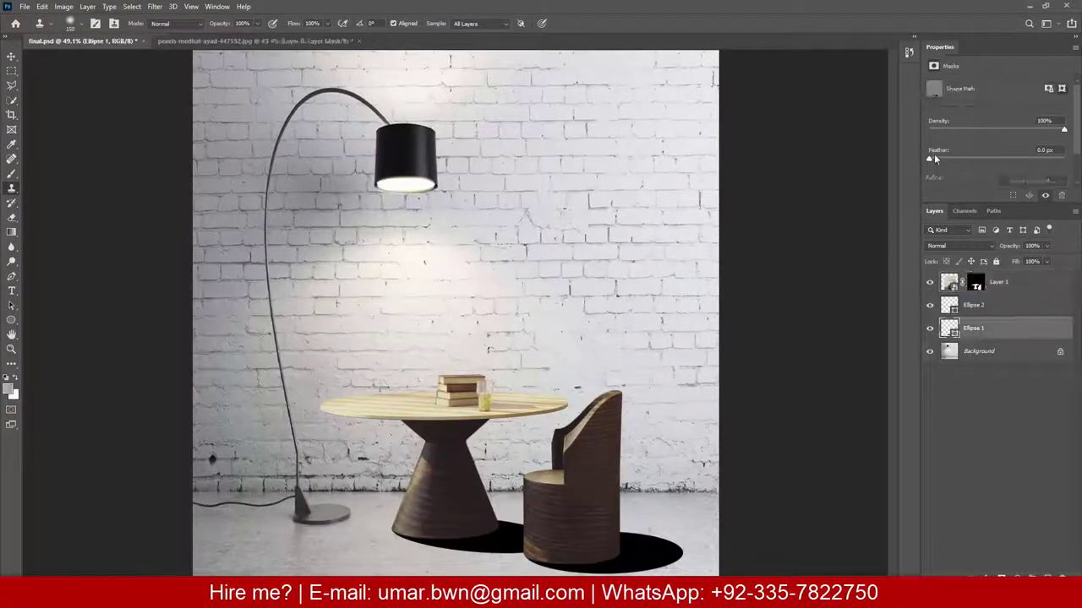
# Step: Feather Ellipse 1 to 1.5 px and Ellipse 2 to 2.9 px, lowering fills (Ellipse 2 to 34%)
pyautogui.moveTo(934, 156); pyautogui.dragTo(940, 159)
pyautogui.moveTo(1016, 262); pyautogui.dragTo(985, 263)
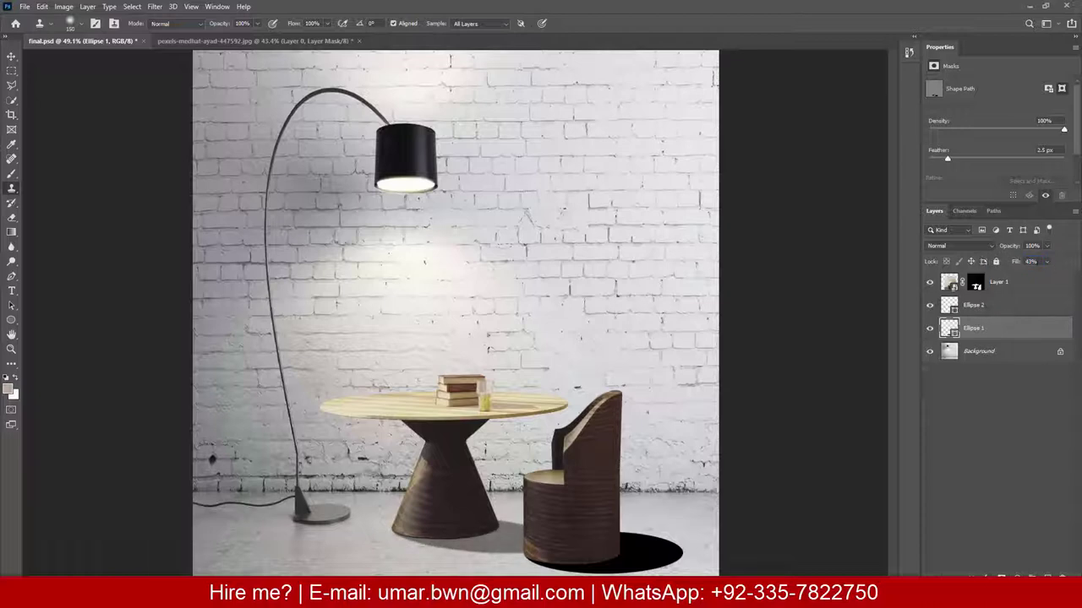
pyautogui.click(973, 305)
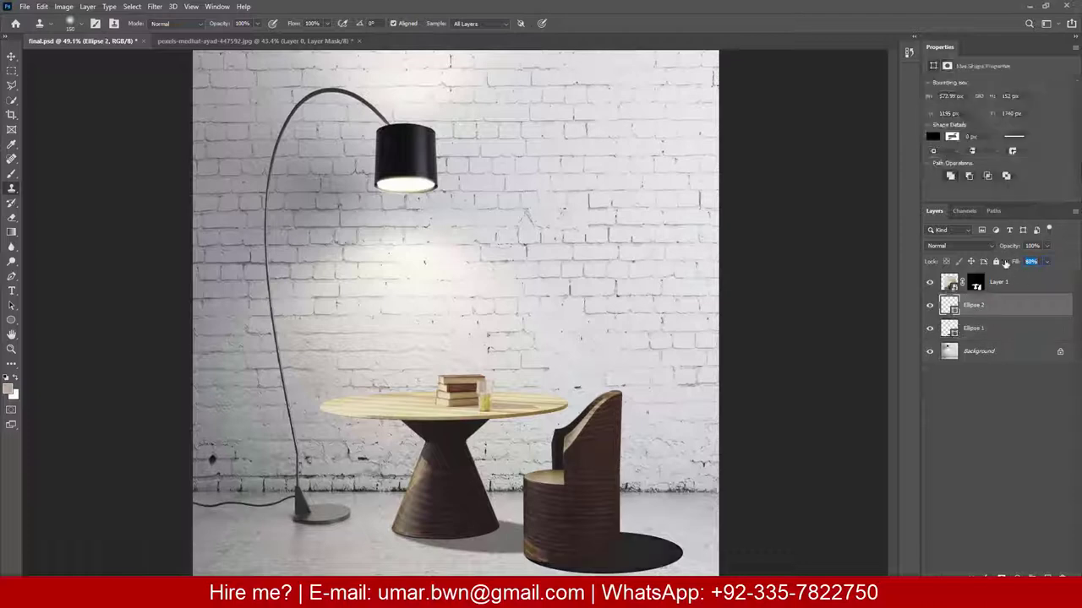
pyautogui.click(947, 66)
pyautogui.moveTo(932, 161); pyautogui.dragTo(957, 162)
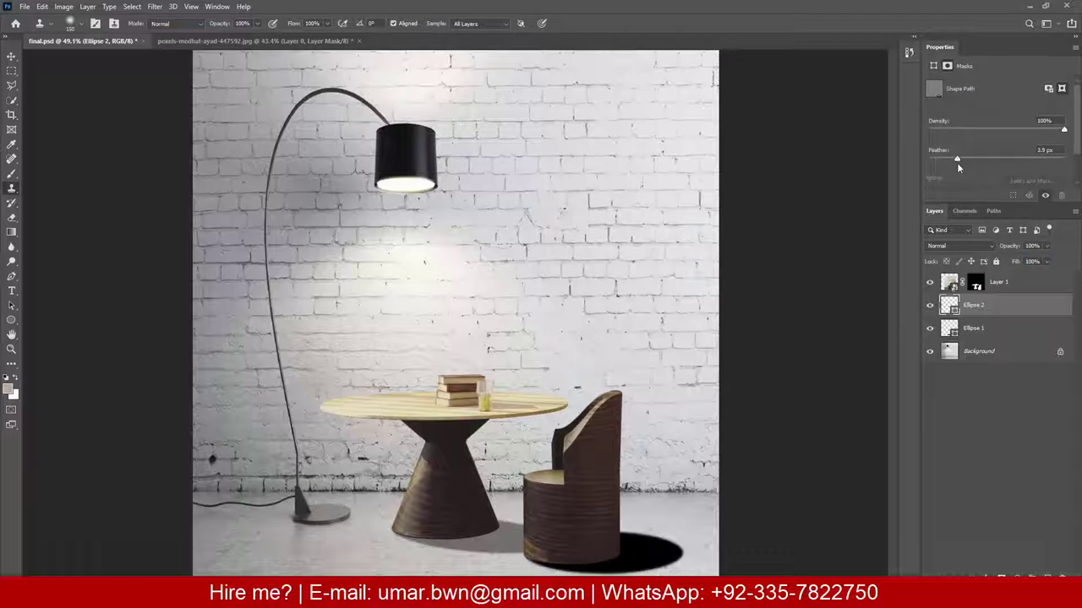
pyautogui.click(986, 307)
pyautogui.moveTo(1017, 263); pyautogui.dragTo(980, 256)
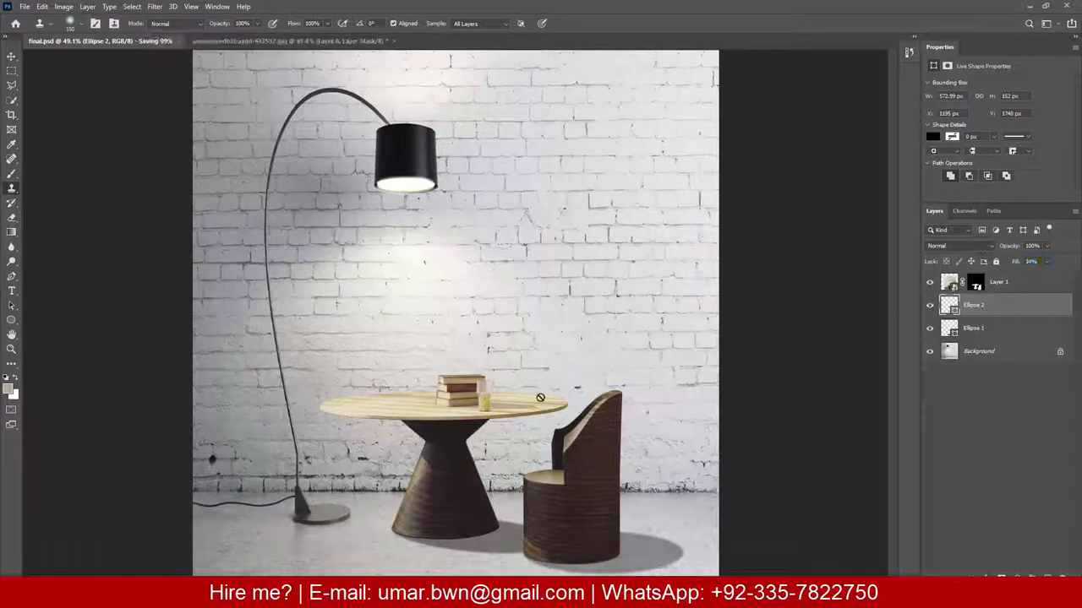
pyautogui.scroll(3, 566, 465)
pyautogui.scroll(2, 483, 451)
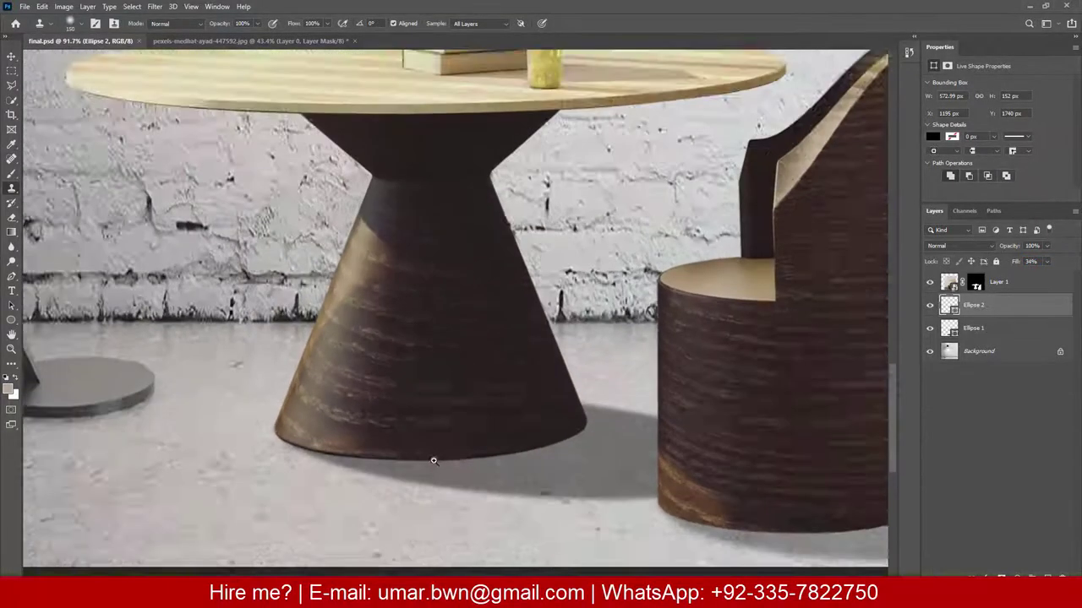
# Step: Draw a new ellipse above the Background layer and move it to the table's cone base
pyautogui.click(1001, 353)
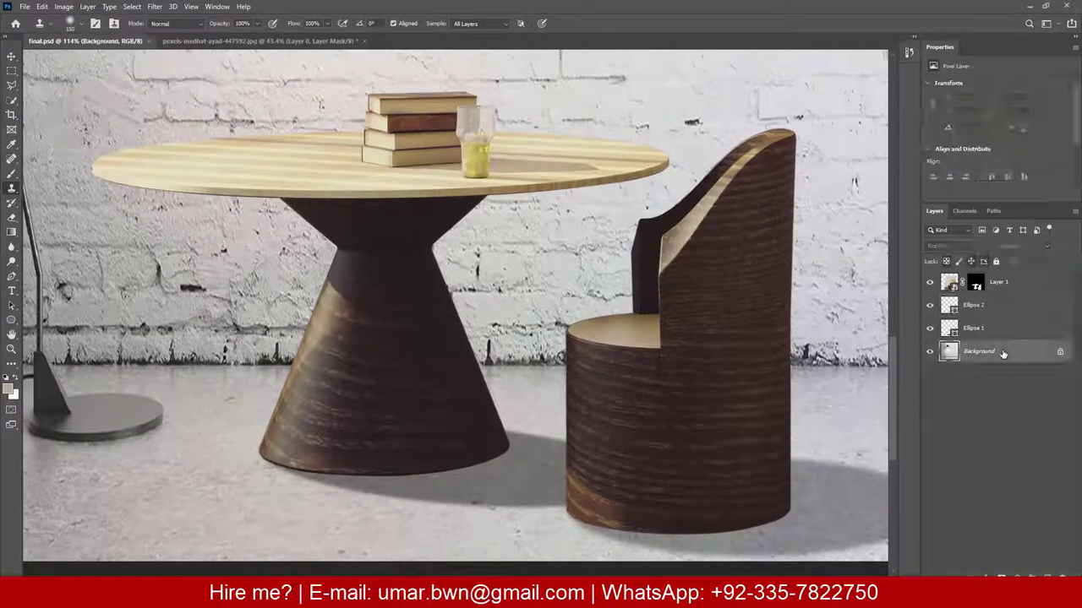
pyautogui.click(11, 319)
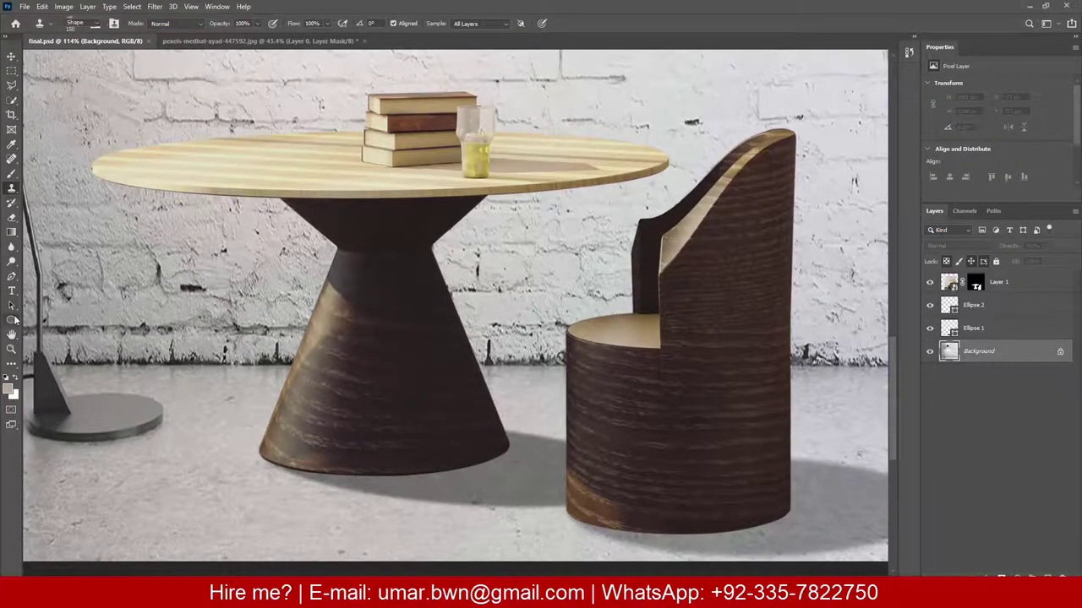
pyautogui.moveTo(364, 328); pyautogui.dragTo(482, 380)
pyautogui.press('v')
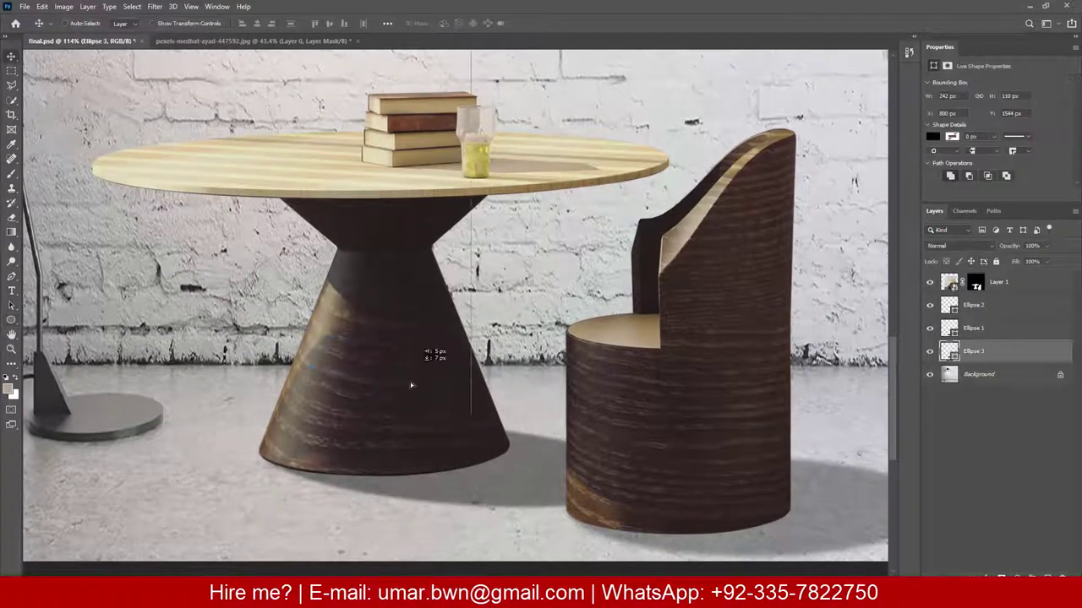
pyautogui.moveTo(434, 355)
pyautogui.mouseDown()
pyautogui.moveTo(358, 449)
pyautogui.moveTo(511, 452)
pyautogui.mouseUp()
# Step: Flatten the ellipse and tilt it about -1° to hug the cone base's bottom edge
pyautogui.hotkey('ctrl', 't')
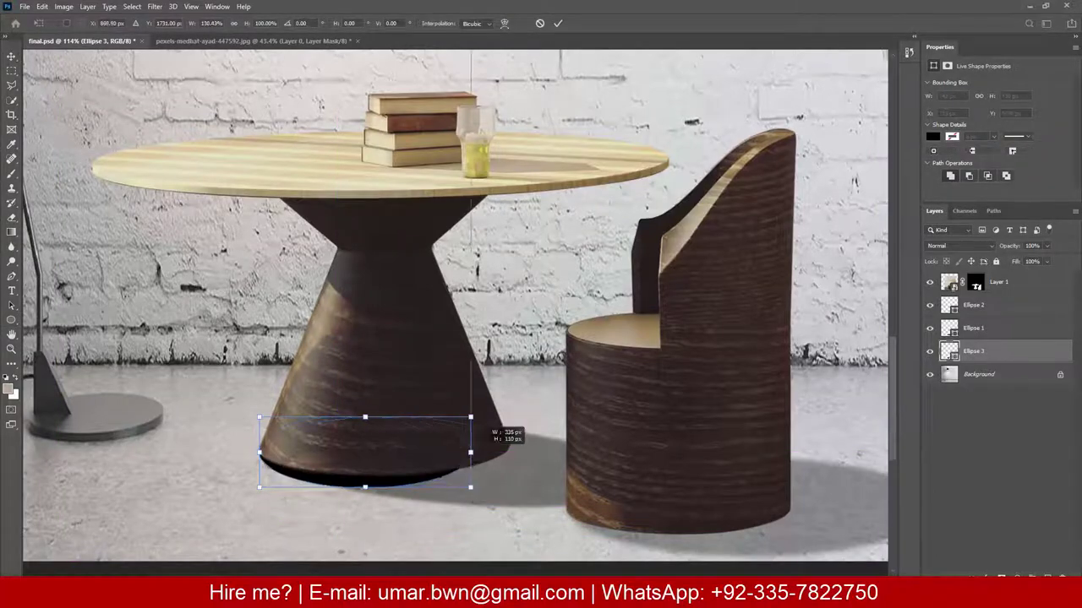
pyautogui.scroll(3, 409, 444)
pyautogui.scroll(3, 409, 443)
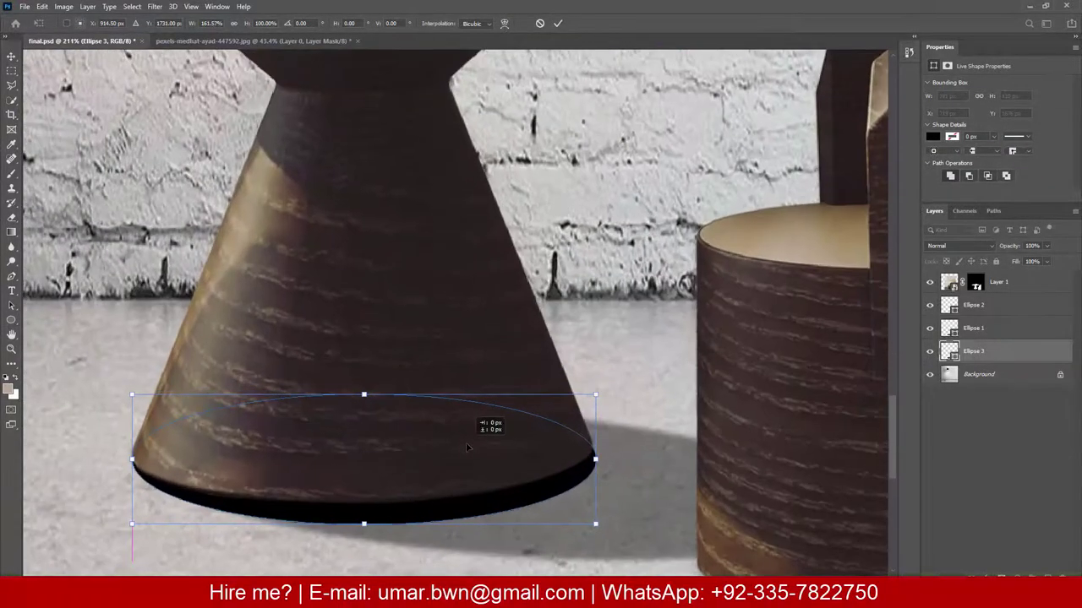
pyautogui.moveTo(364, 524); pyautogui.dragTo(363, 516)
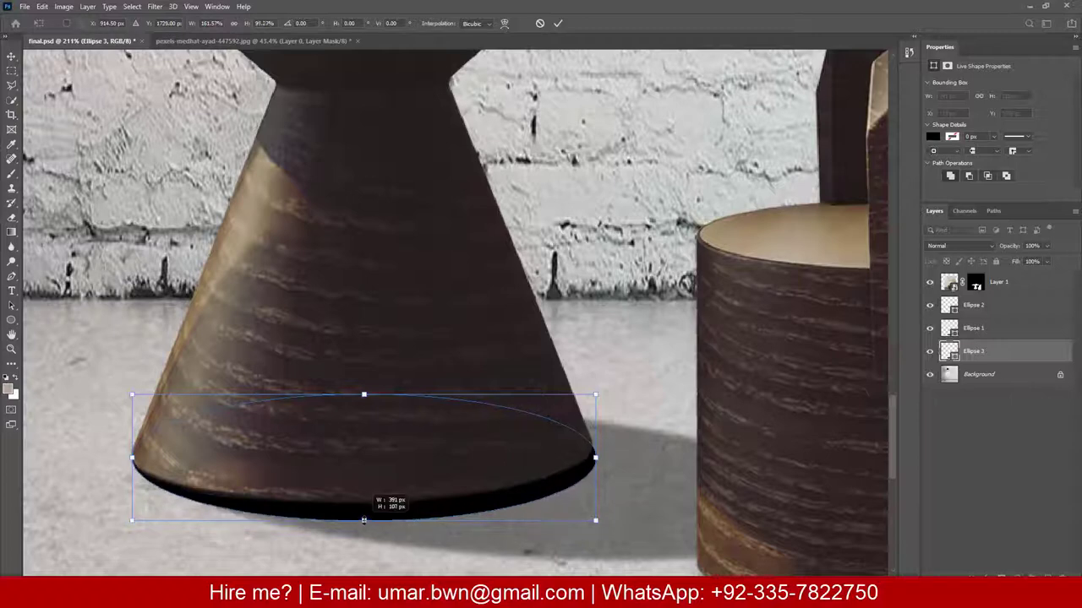
pyautogui.moveTo(617, 421); pyautogui.dragTo(627, 424)
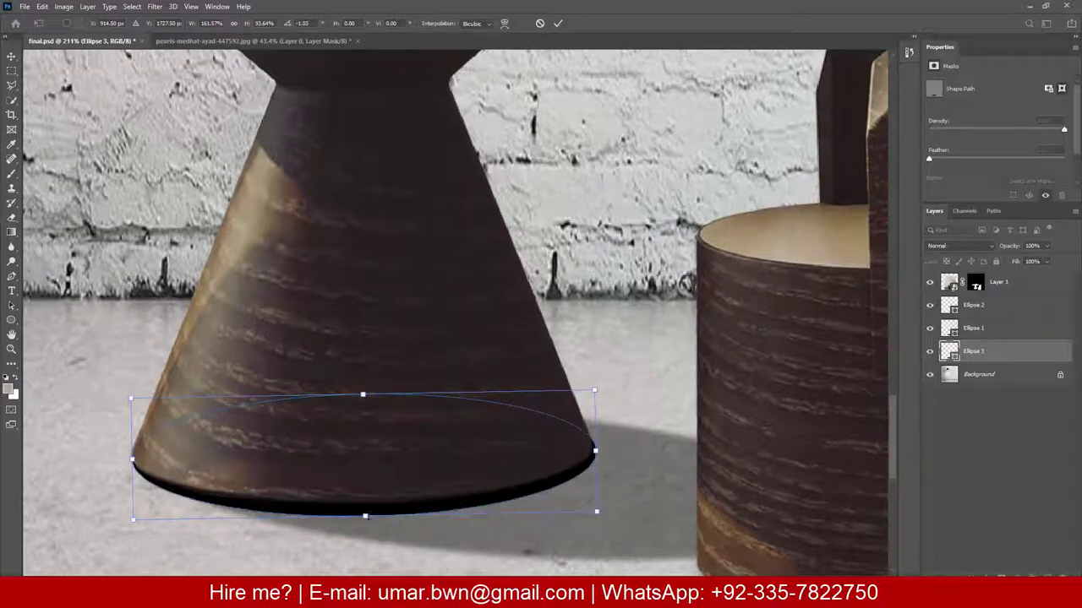
pyautogui.moveTo(365, 516); pyautogui.dragTo(365, 507)
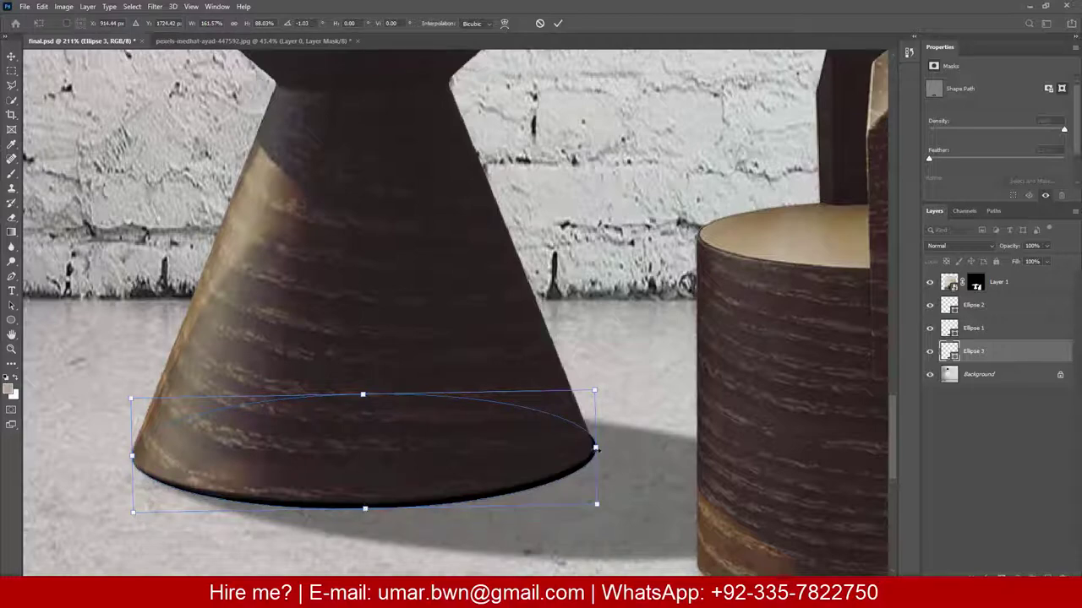
pyautogui.moveTo(596, 448); pyautogui.dragTo(600, 447)
pyautogui.scroll(2, 509, 482)
pyautogui.press('Return')
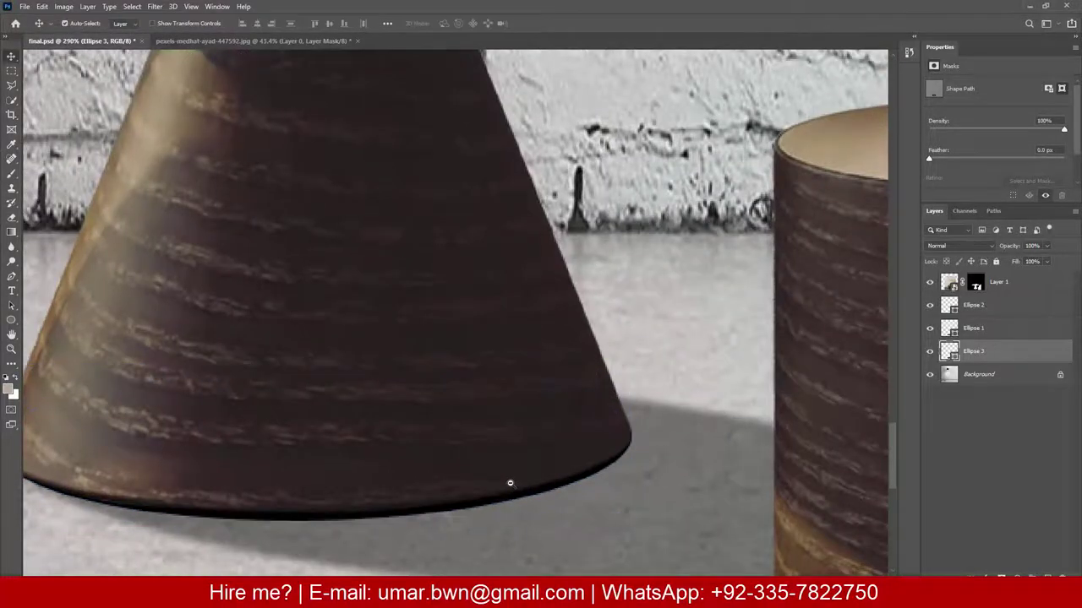
pyautogui.scroll(-3, 509, 483)
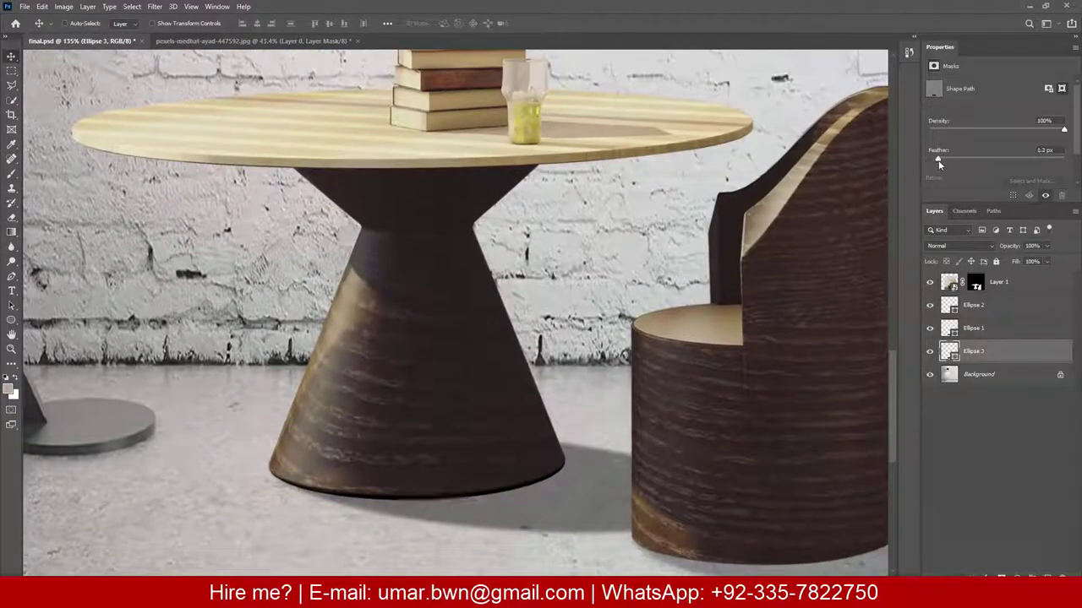
pyautogui.scroll(3, 482, 345)
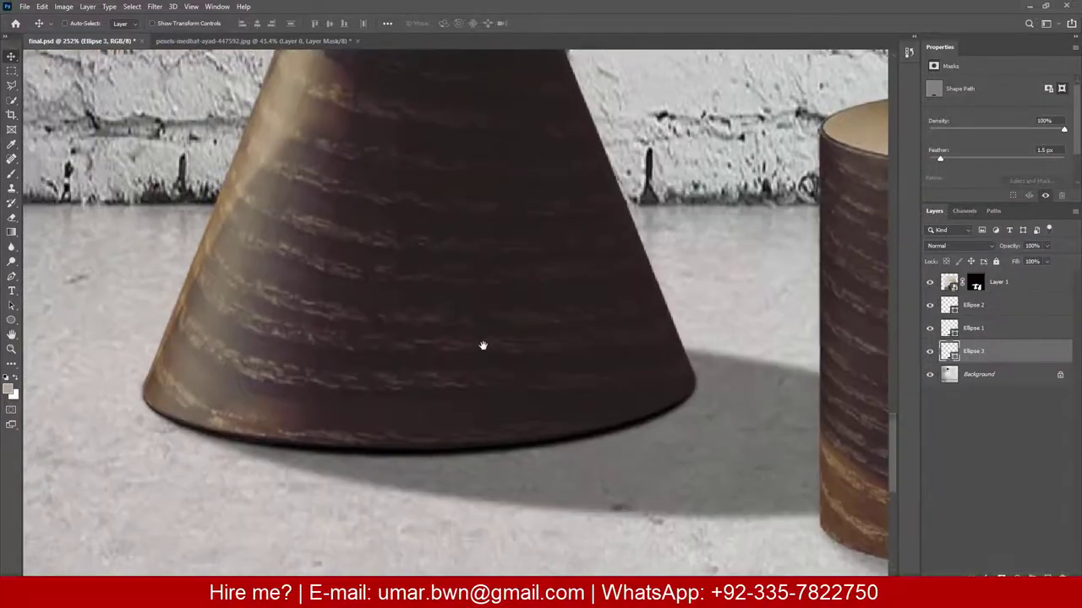
pyautogui.scroll(-5, 483, 363)
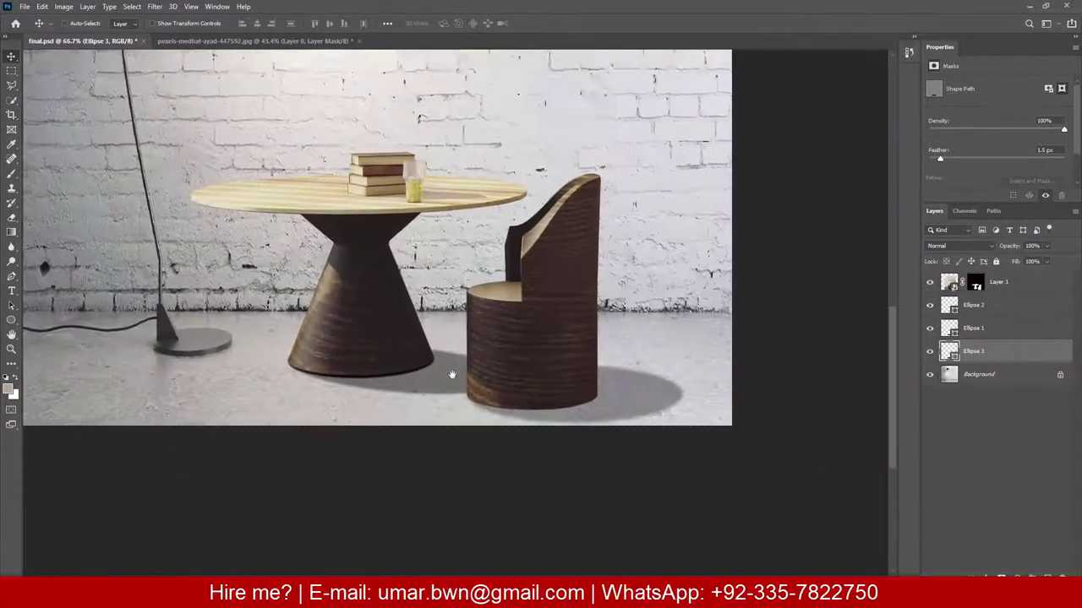
pyautogui.scroll(2, 544, 406)
pyautogui.scroll(3, 543, 407)
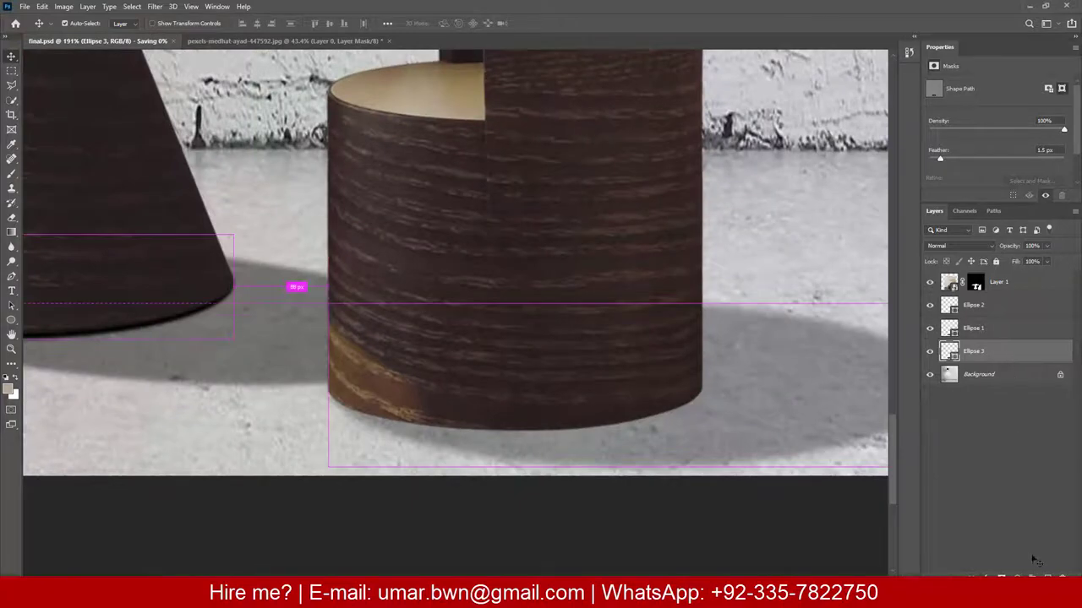
# Step: Draw an ellipse above Background, move it to the chair base's bottom edge, and widen it
pyautogui.click(988, 375)
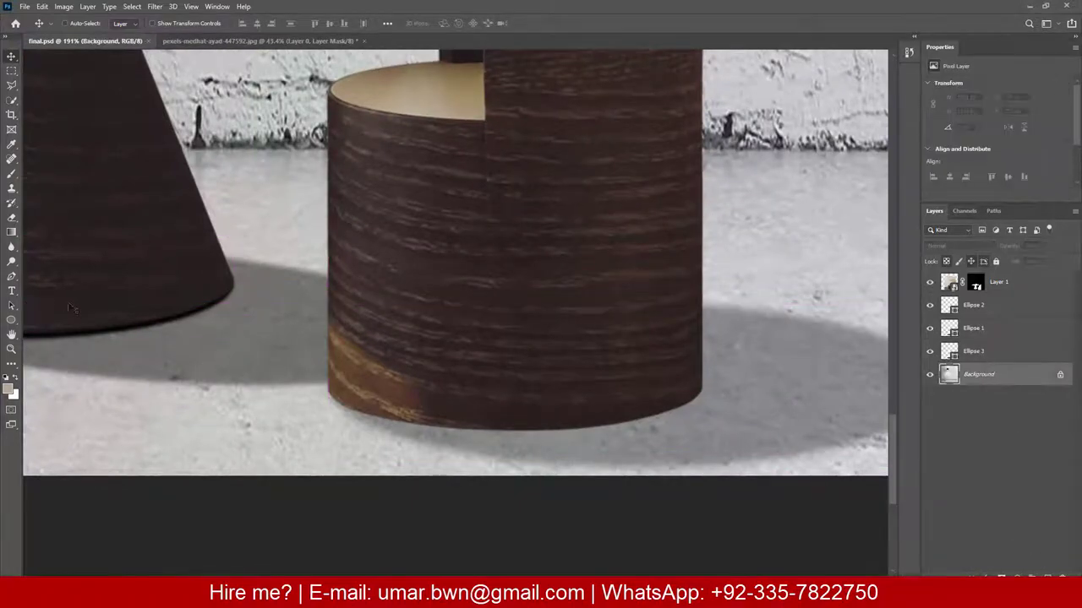
pyautogui.press('u')
pyautogui.moveTo(344, 296); pyautogui.dragTo(690, 386)
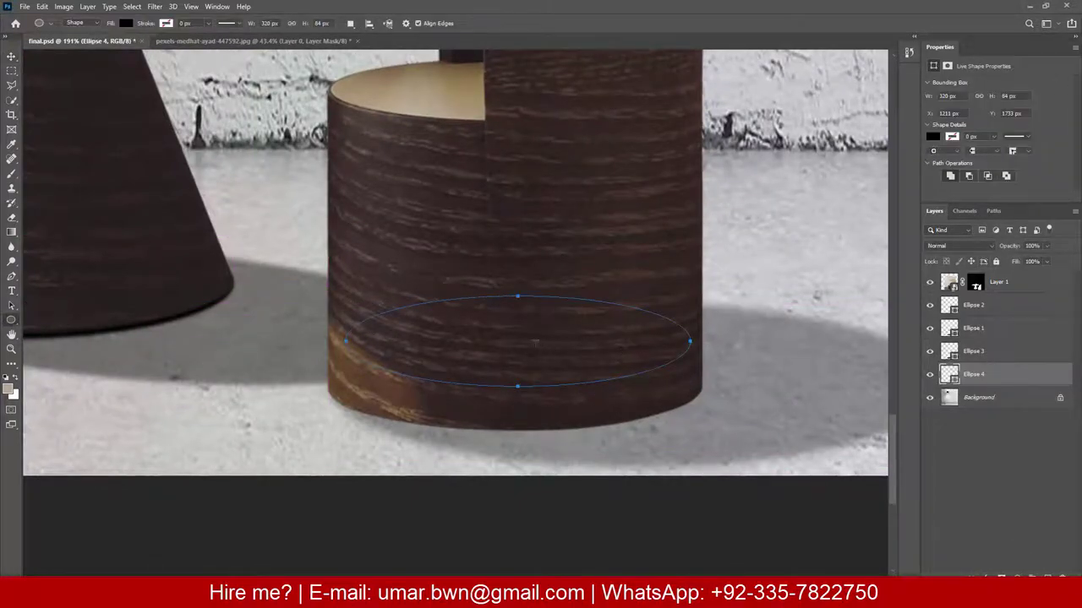
pyautogui.press('v')
pyautogui.moveTo(534, 343); pyautogui.dragTo(520, 390)
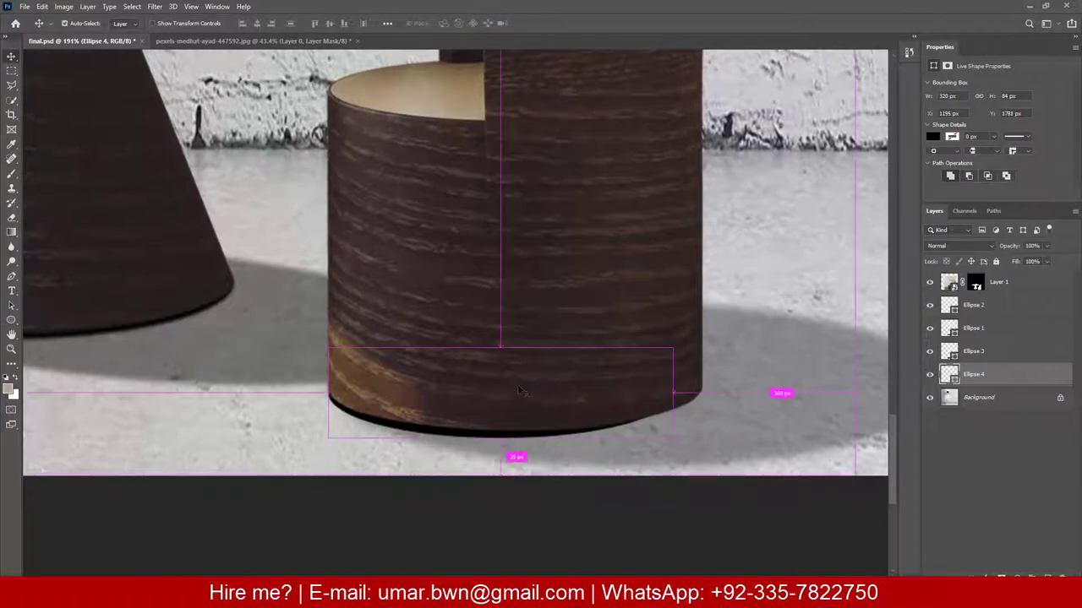
pyautogui.hotkey('ctrl', 't')
pyautogui.moveTo(673, 392); pyautogui.dragTo(702, 392)
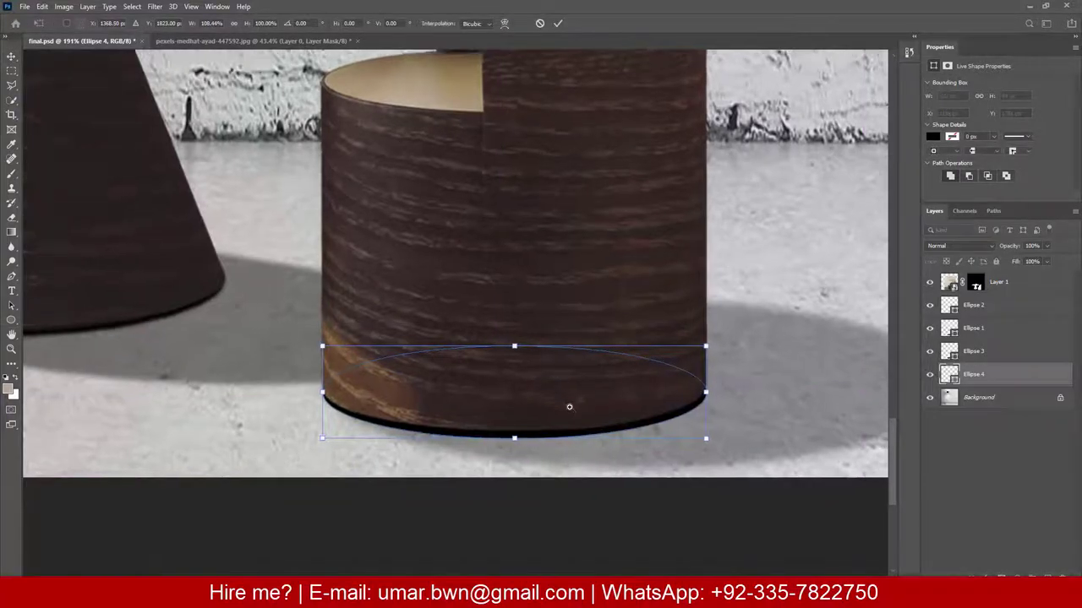
pyautogui.scroll(3, 569, 406)
pyautogui.press('Return')
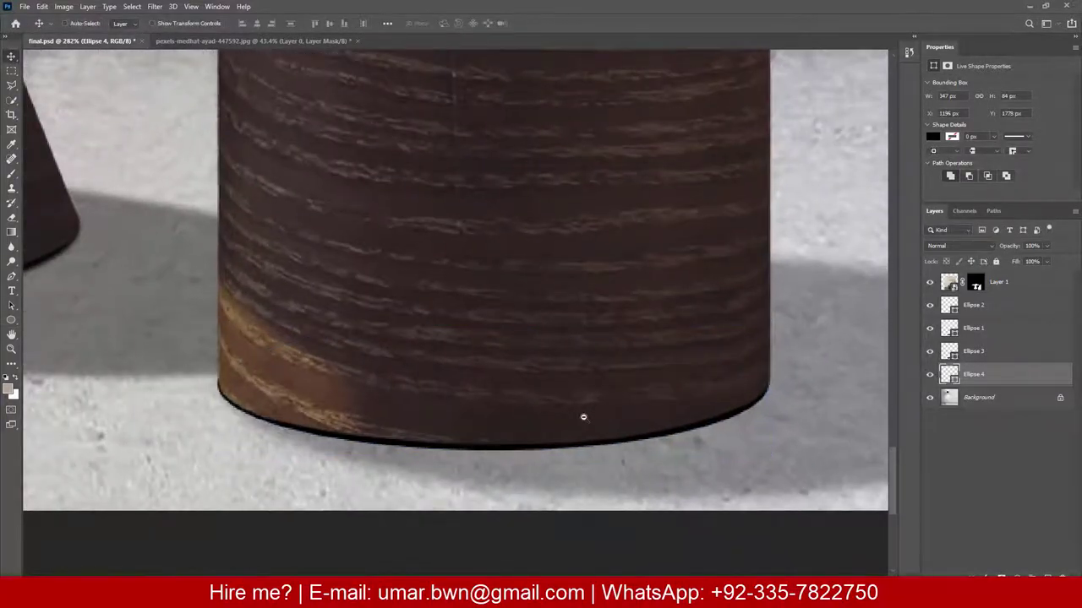
pyautogui.scroll(-3, 594, 412)
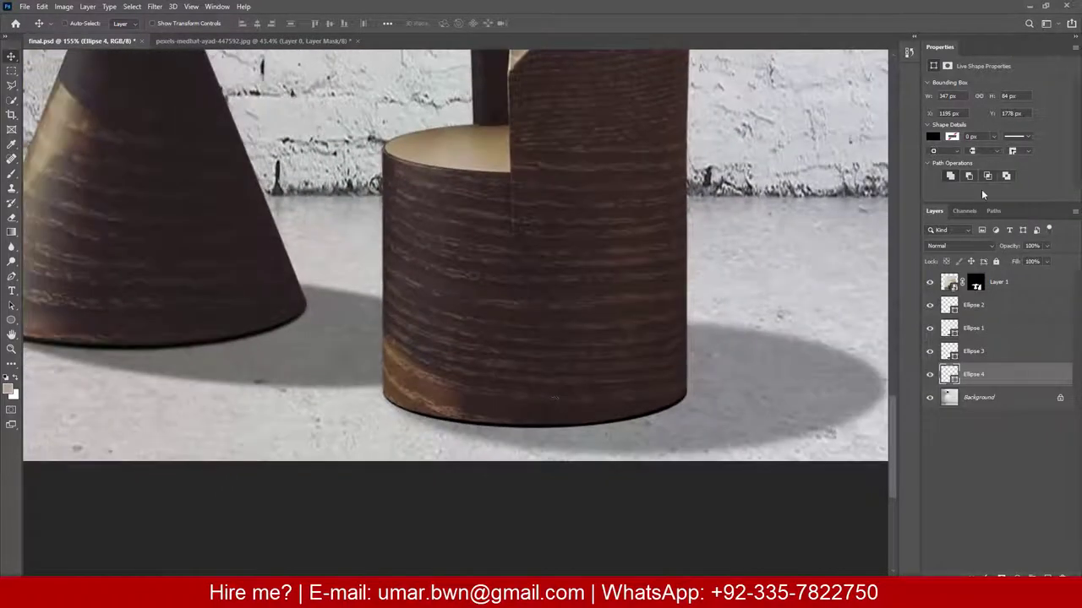
# Step: Feather the chair's contact shadow ellipse to 1.8 px
pyautogui.click(947, 65)
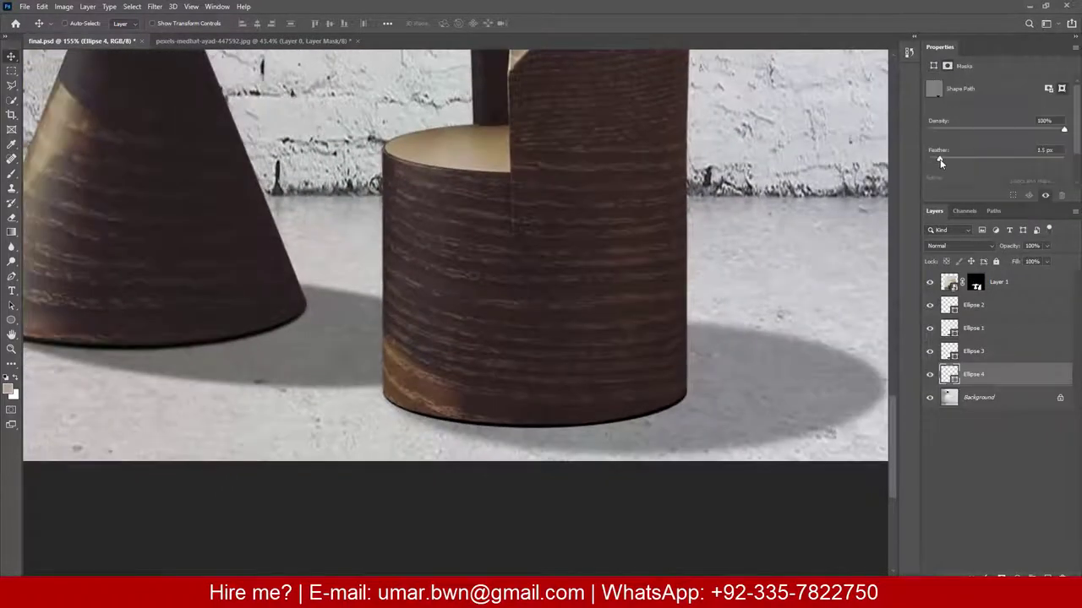
pyautogui.moveTo(940, 163); pyautogui.dragTo(944, 163)
pyautogui.scroll(2, 659, 349)
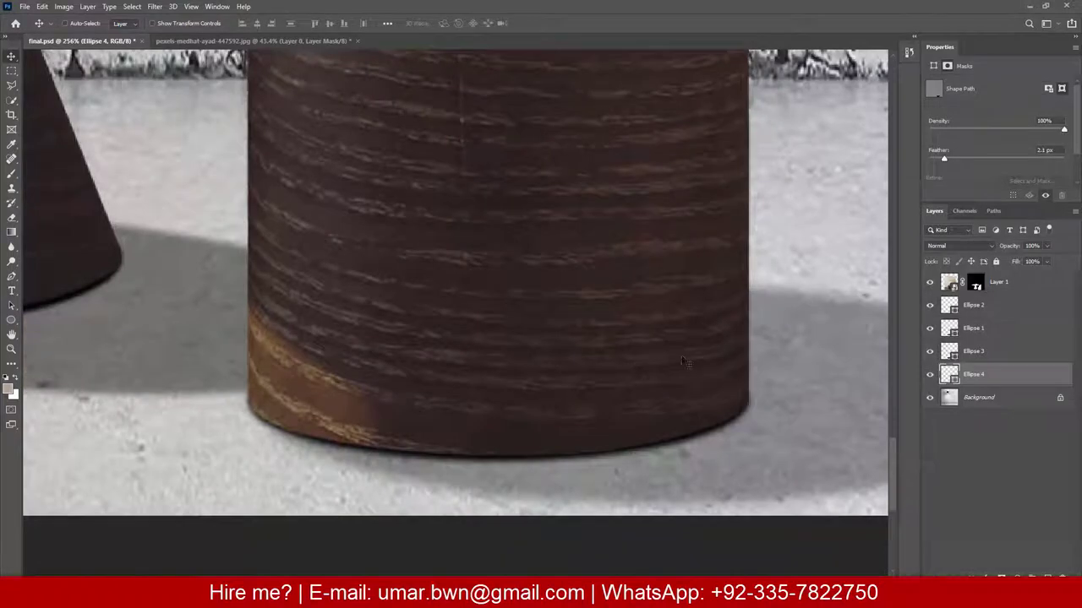
pyautogui.scroll(-5, 433, 308)
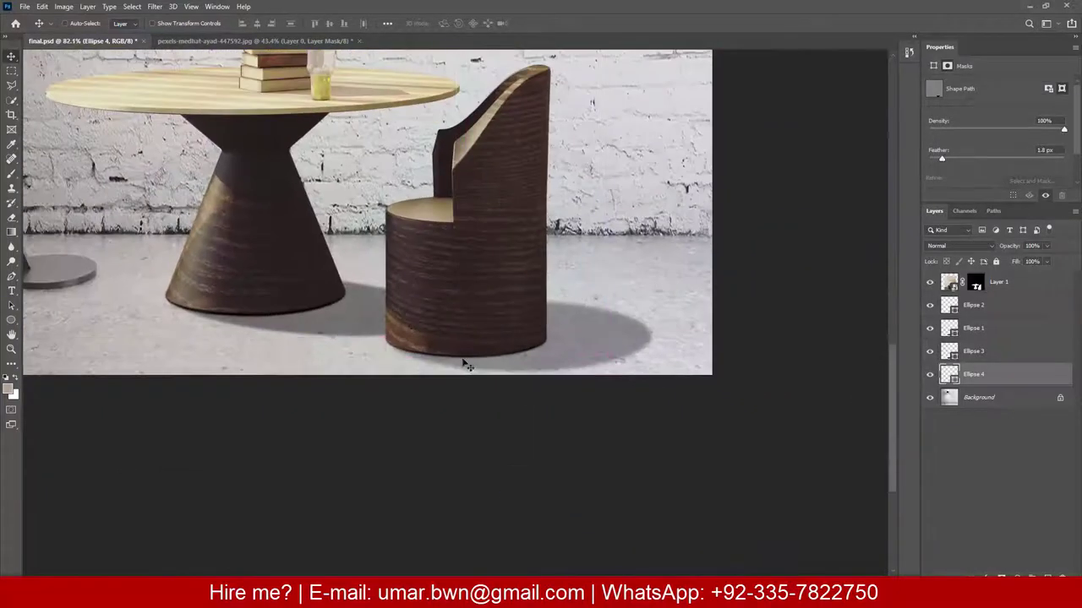
pyautogui.scroll(-2, 464, 371)
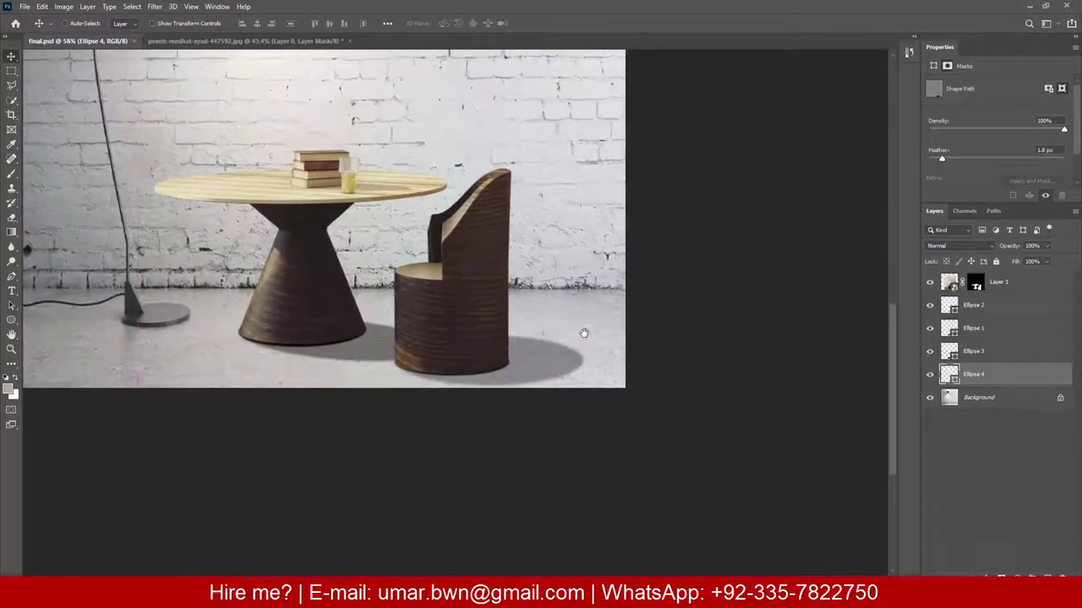
# Step: Try duplicating and shifting the Ellipse 2 shadow, then zoom in on the table and chair
pyautogui.click(987, 308)
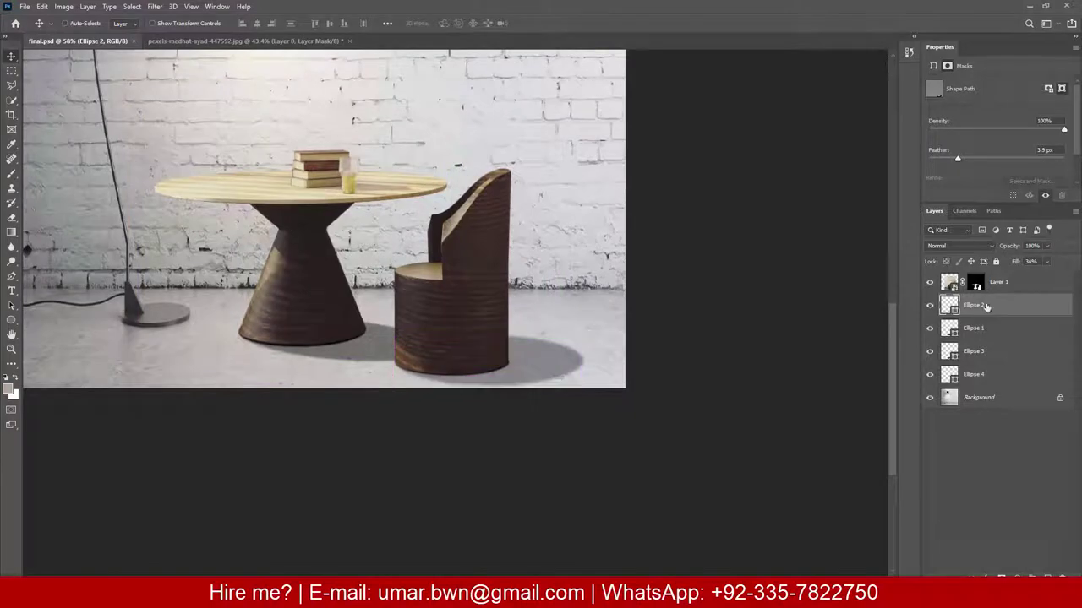
pyautogui.hotkey('ctrl', 'j')
pyautogui.moveTo(524, 355)
pyautogui.mouseDown()
pyautogui.moveTo(594, 383)
pyautogui.moveTo(524, 384)
pyautogui.mouseUp()
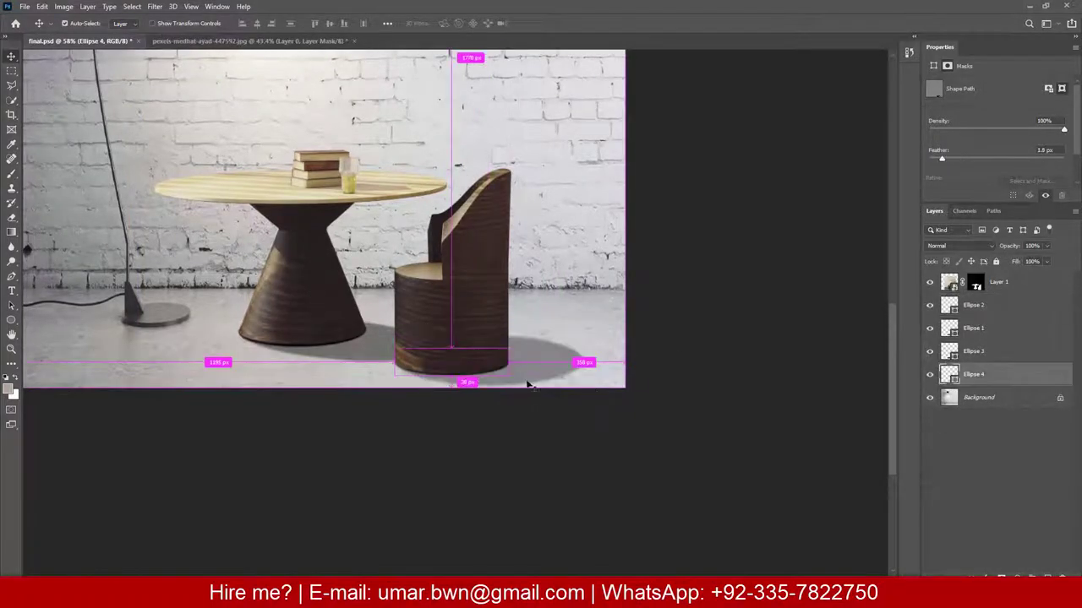
pyautogui.hotkey('ctrl', '0')
pyautogui.hotkey('ctrl', '+')
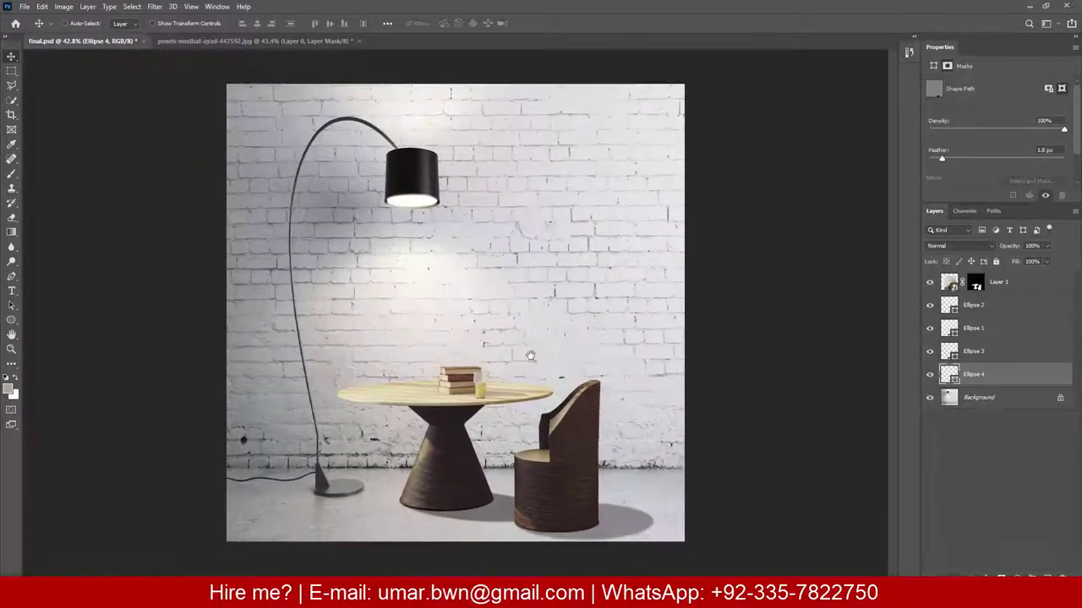
pyautogui.hotkey('ctrl', '+')
pyautogui.scroll(2, 550, 316)
# Step: Widen and enlarge the chair's Ellipse 2 shadow so it stretches out to the right
pyautogui.scroll(2, 584, 442)
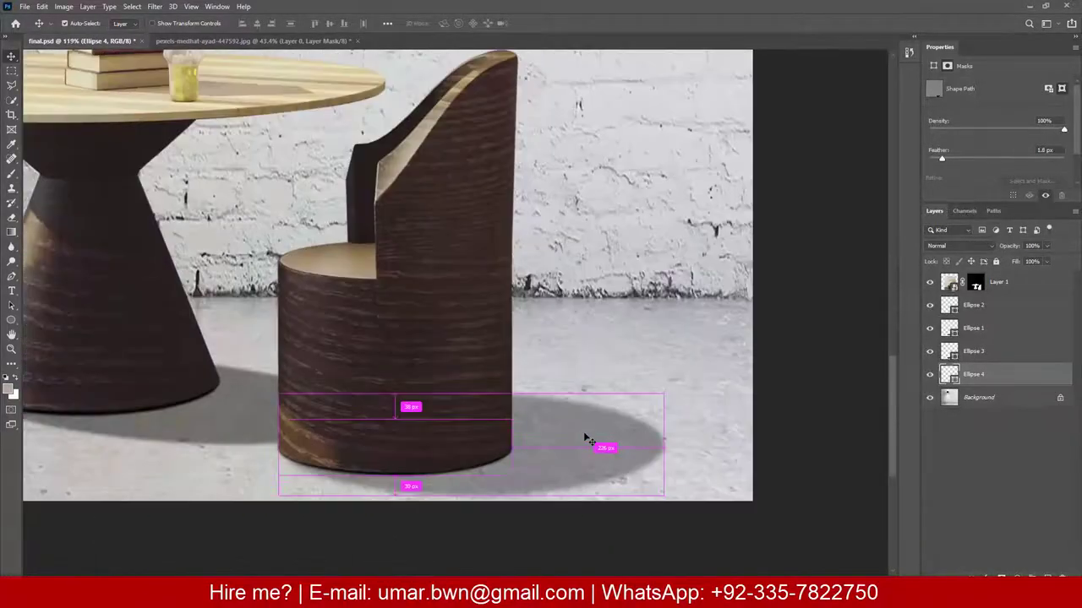
pyautogui.keyDown('ctrl'); pyautogui.click(584, 442); pyautogui.keyUp('ctrl')
pyautogui.scroll(-2, 591, 435)
pyautogui.hotkey('ctrl', 't')
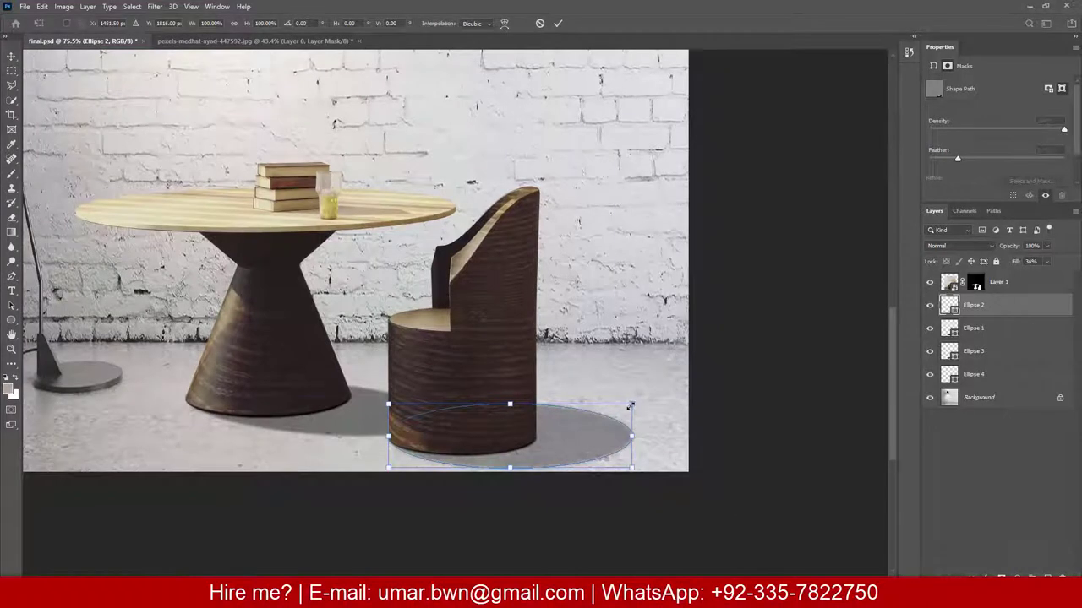
pyautogui.moveTo(631, 407); pyautogui.dragTo(700, 379)
pyautogui.moveTo(536, 466); pyautogui.dragTo(545, 472)
pyautogui.moveTo(538, 396); pyautogui.dragTo(539, 376)
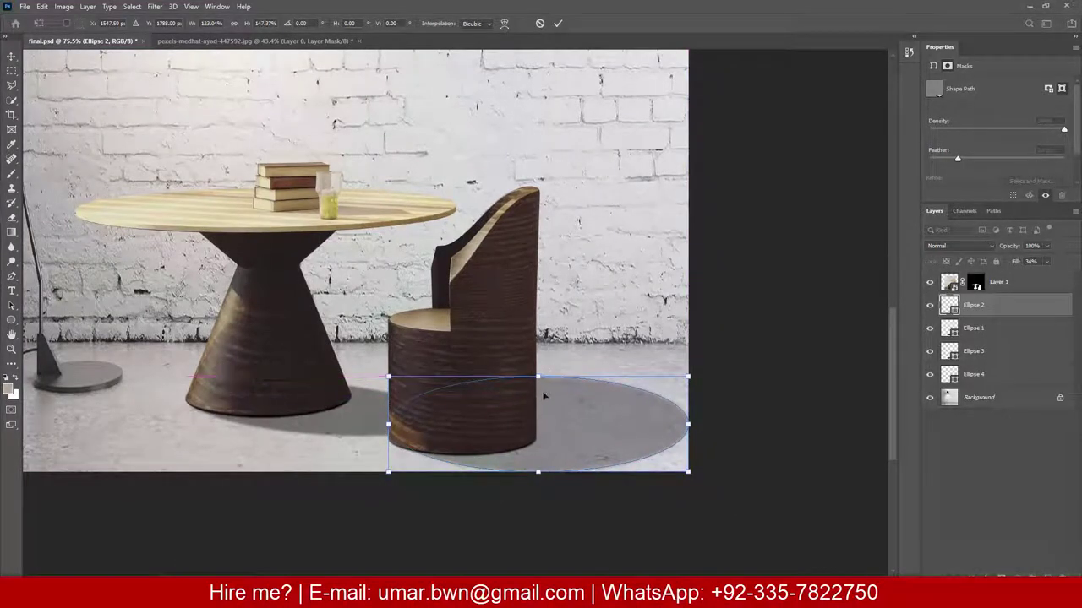
pyautogui.moveTo(690, 427); pyautogui.dragTo(741, 423)
pyautogui.press('Return')
pyautogui.hotkey('ctrl', '0')
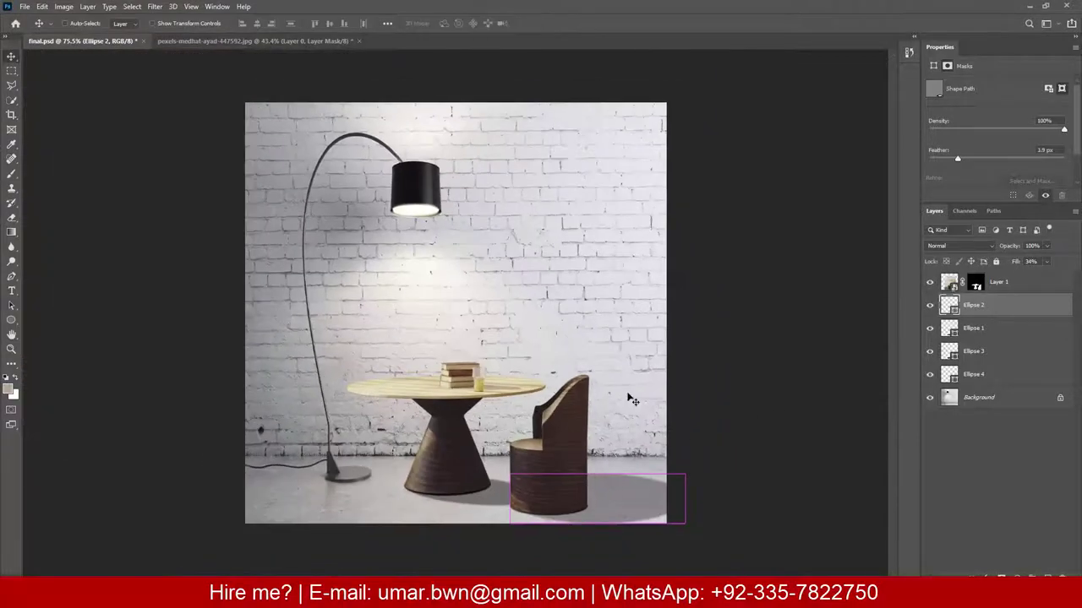
pyautogui.scroll(5, 613, 525)
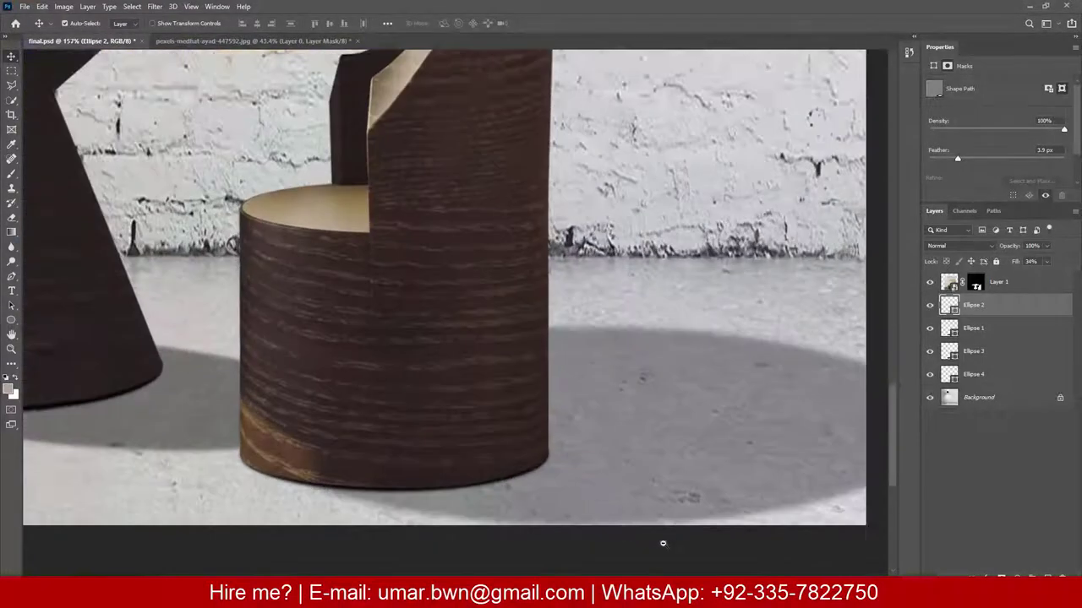
pyautogui.scroll(-2, 507, 398)
# Step: Nudge the chair's shadow down a few pixels
pyautogui.press('Down')
pyautogui.press('Down')
pyautogui.press('Down')
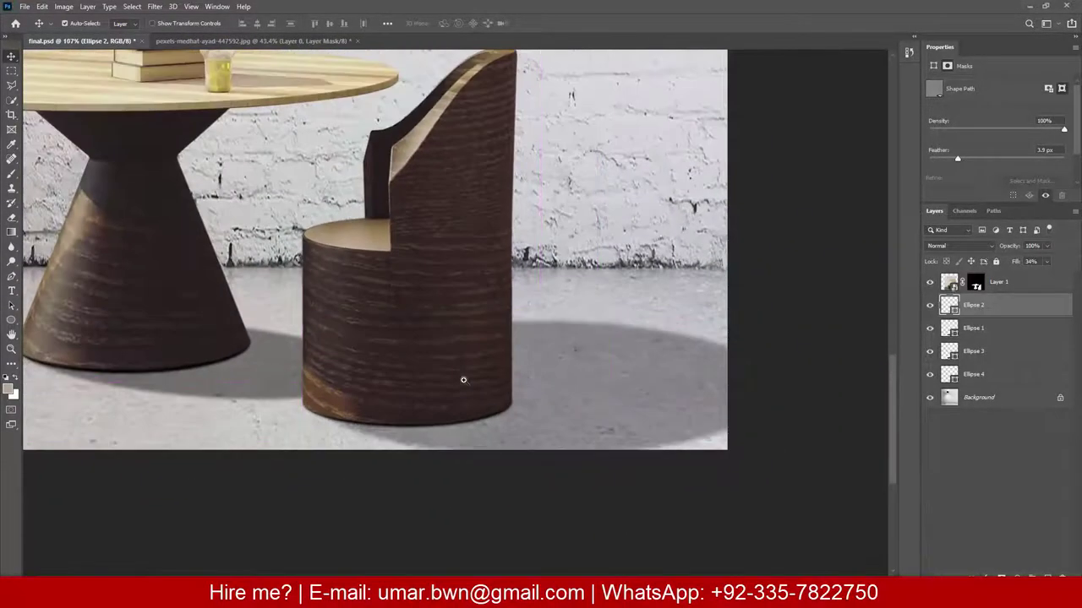
pyautogui.press('Down')
pyautogui.press('Down')
pyautogui.press('Down')
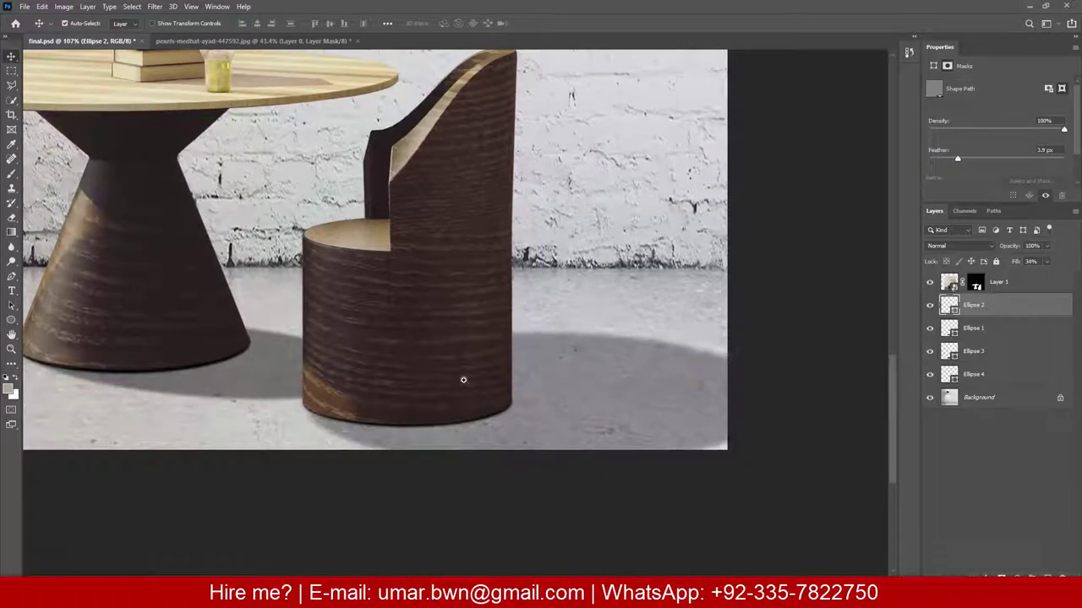
pyautogui.press('Down')
pyautogui.press('t')
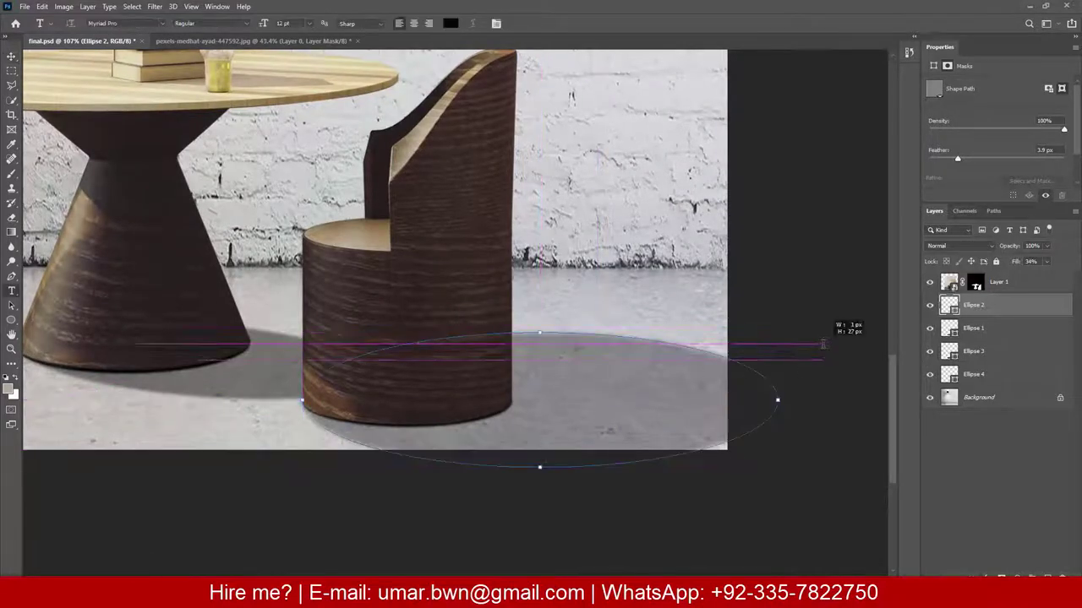
# Step: Rotate the chair's shadow ellipse slightly, flatten it, and shift it into final position
pyautogui.keyDown('ctrl'); pyautogui.click(685, 393); pyautogui.keyUp('ctrl')
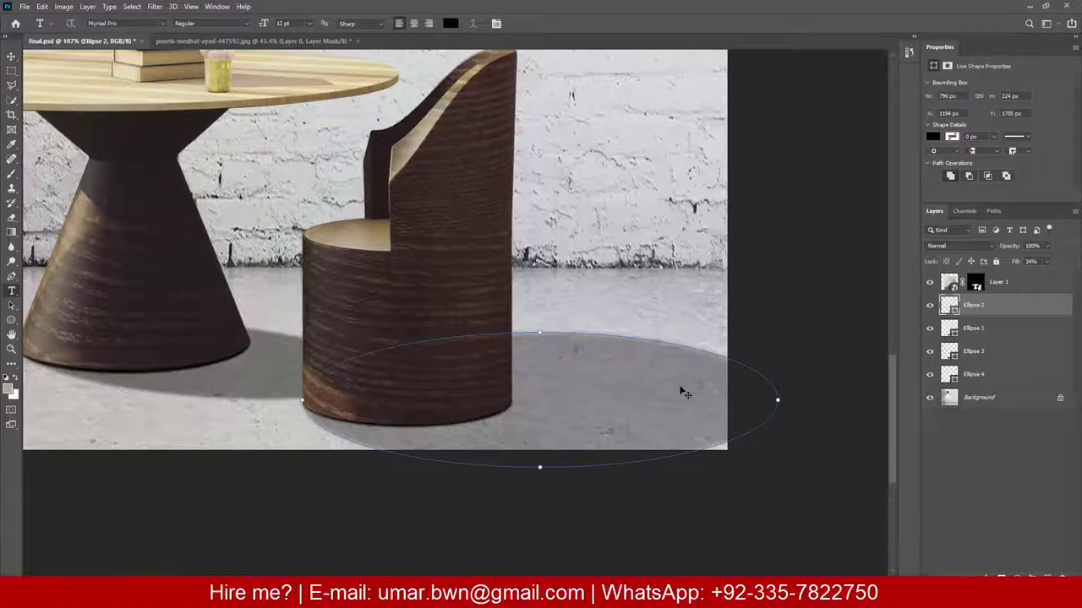
pyautogui.hotkey('ctrl', 't')
pyautogui.moveTo(797, 434); pyautogui.dragTo(816, 412)
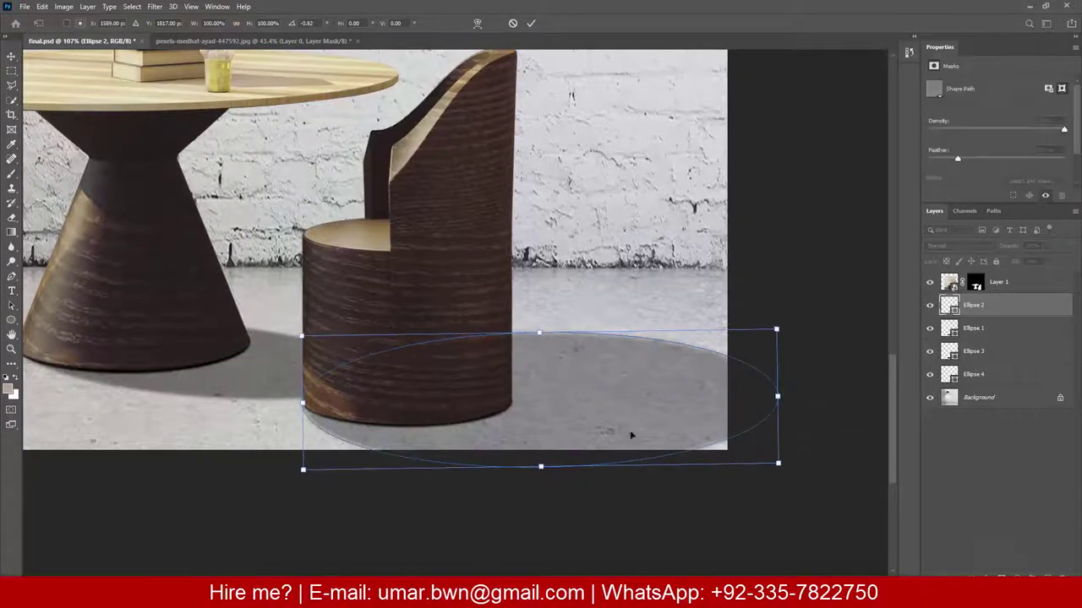
pyautogui.moveTo(631, 436); pyautogui.dragTo(633, 427)
pyautogui.moveTo(540, 325); pyautogui.dragTo(541, 337)
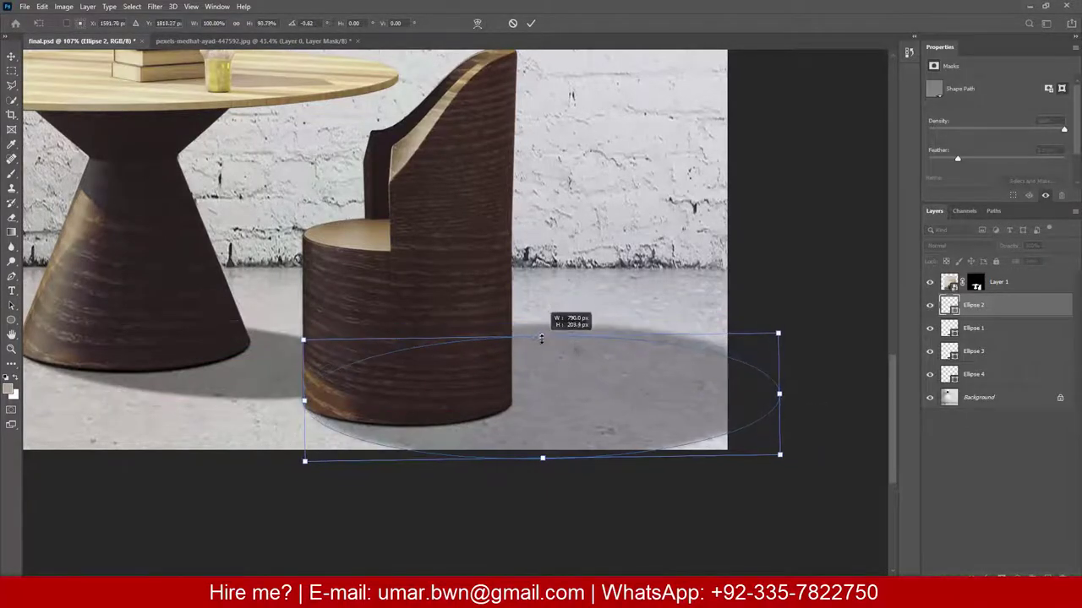
pyautogui.press('Return')
pyautogui.press('Return')
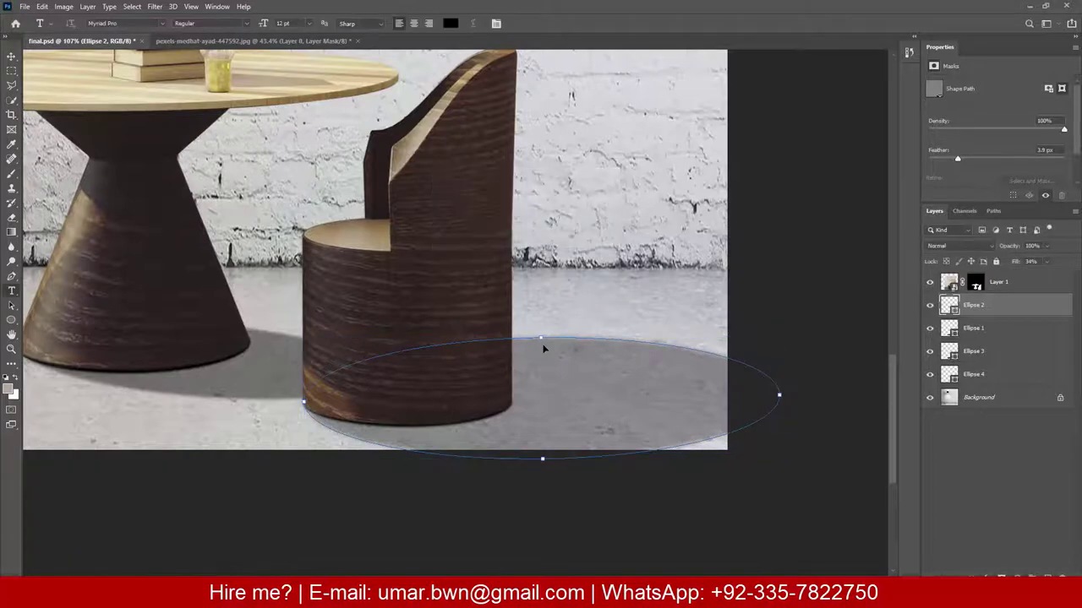
pyautogui.hotkey('ctrl', '0')
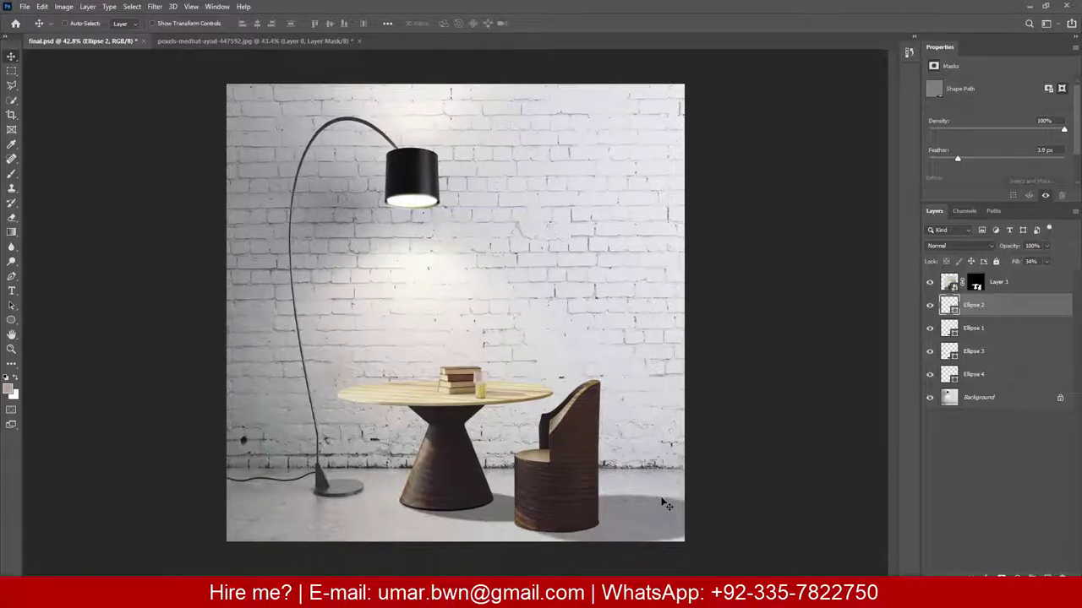
pyautogui.moveTo(666, 504); pyautogui.dragTo(701, 509)
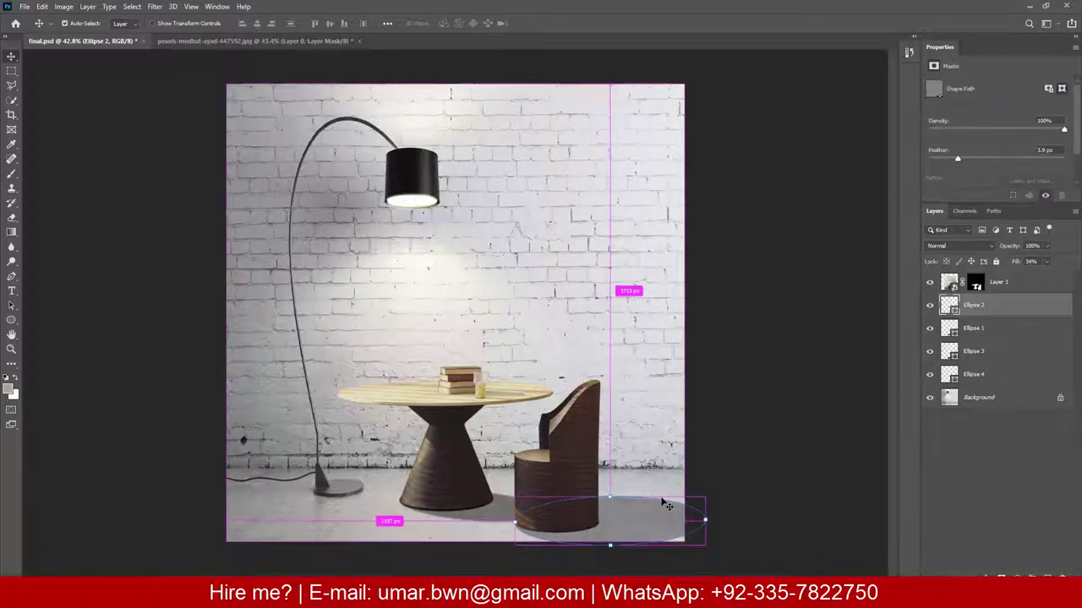
pyautogui.scroll(-2, 591, 473)
pyautogui.scroll(-2, 534, 481)
# Step: Duplicate the Ellipse 2 shadow and squash the copy flatter under the chair
pyautogui.scroll(4, 570, 515)
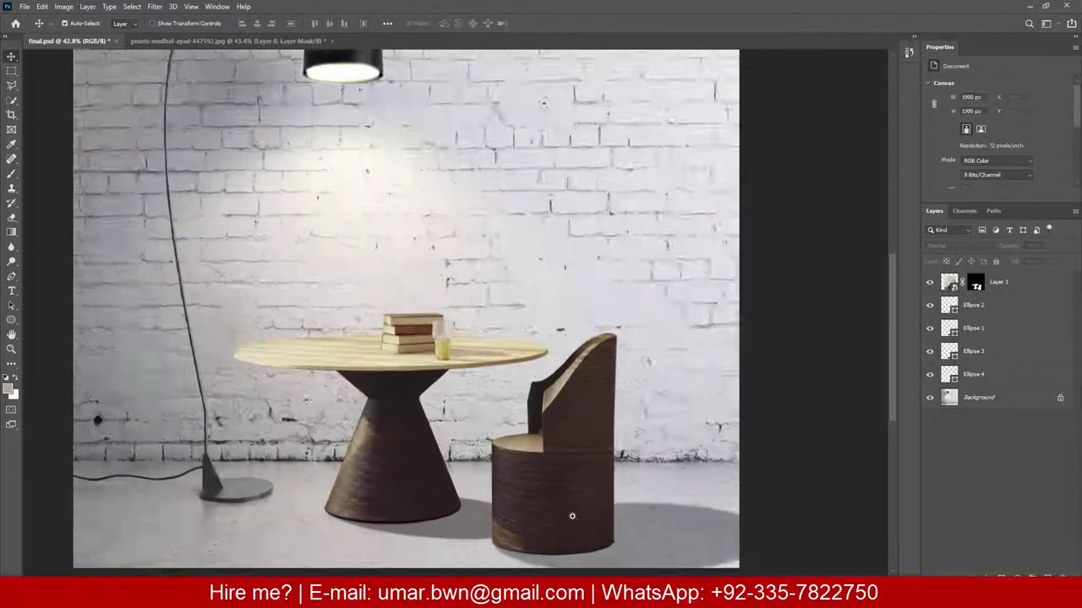
pyautogui.scroll(1, 615, 381)
pyautogui.click(995, 307)
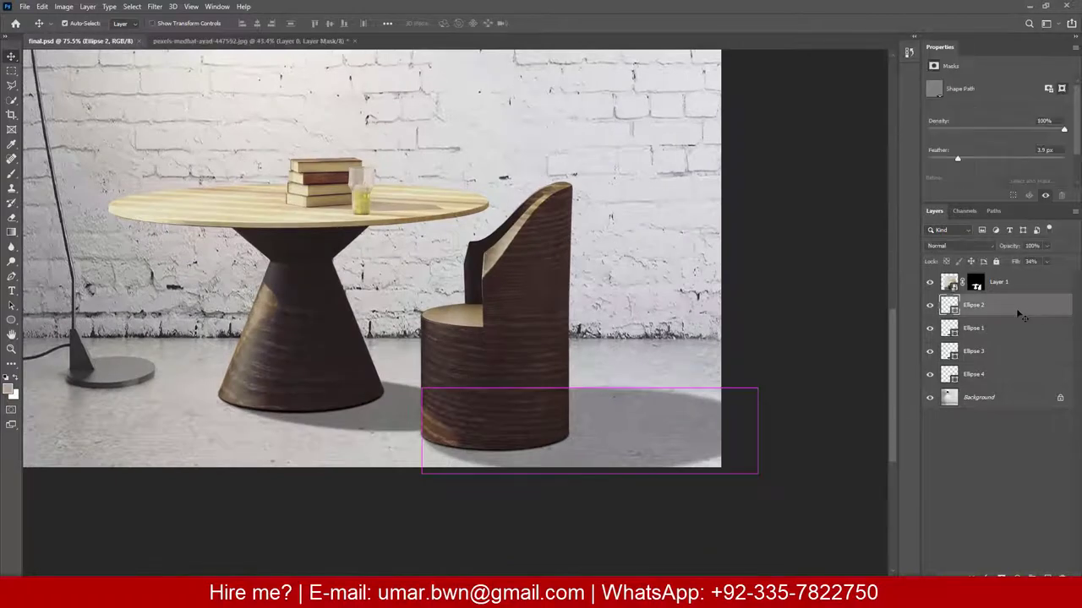
pyautogui.hotkey('ctrl', 'j')
pyautogui.hotkey('ctrl', 't')
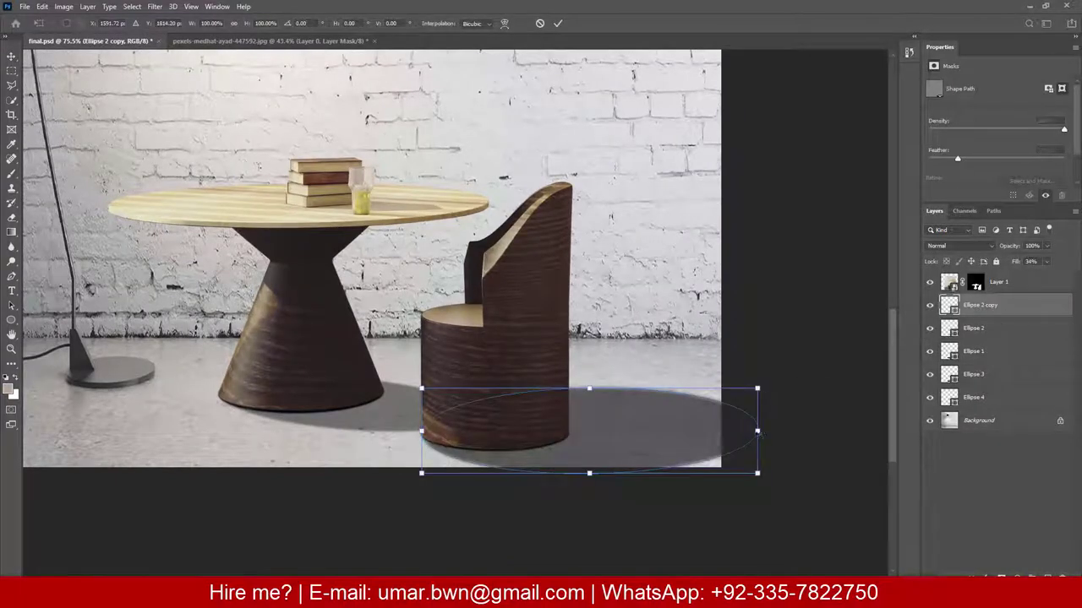
pyautogui.moveTo(759, 415); pyautogui.dragTo(644, 415)
pyautogui.moveTo(543, 474); pyautogui.dragTo(543, 459)
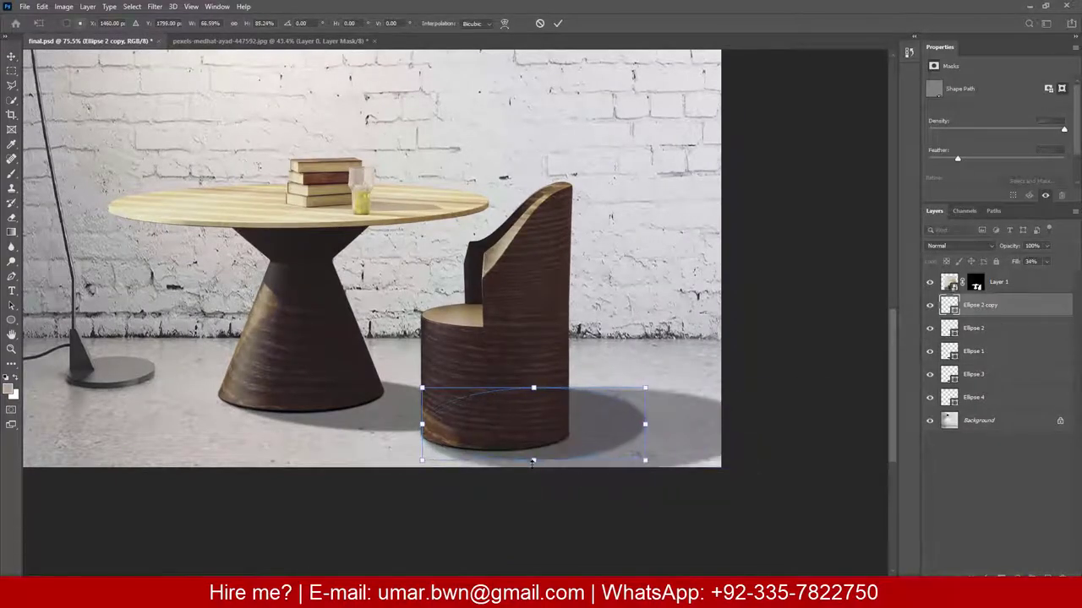
pyautogui.scroll(2, 476, 429)
pyautogui.moveTo(559, 368); pyautogui.dragTo(559, 389)
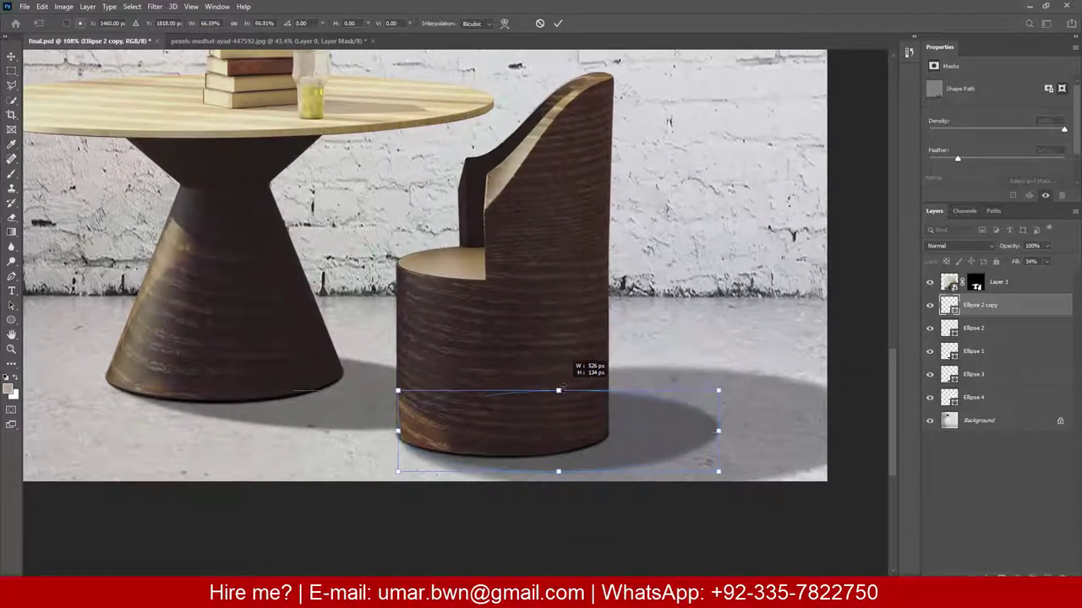
pyautogui.press('Return')
pyautogui.hotkey('ctrl', '0')
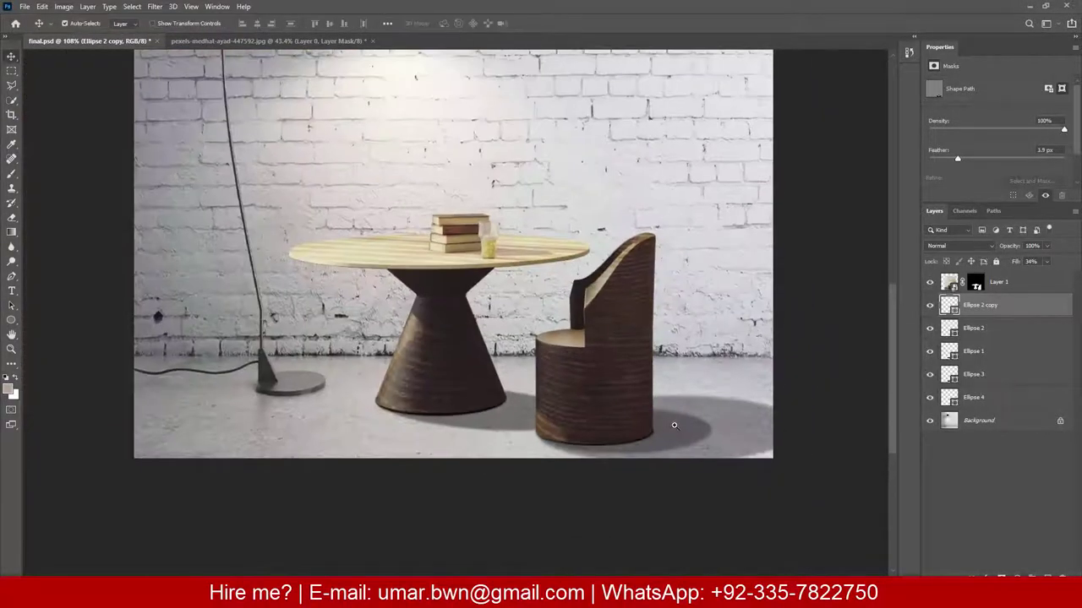
# Step: Feather the Ellipse 2 copy to 28.9 px and set its fill to 39%
pyautogui.moveTo(994, 162); pyautogui.dragTo(987, 164)
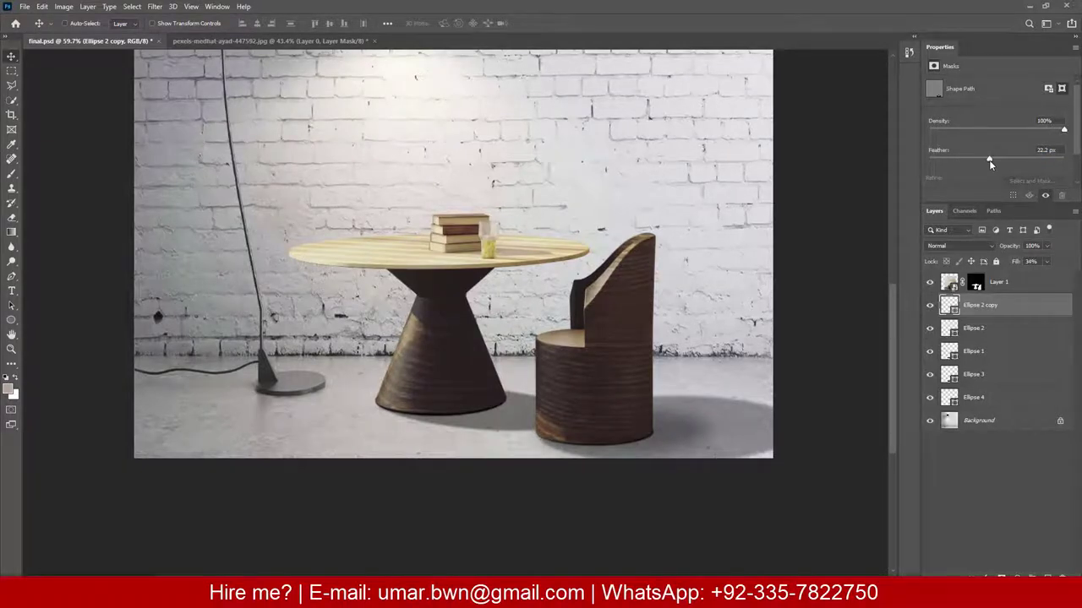
pyautogui.click(1018, 263)
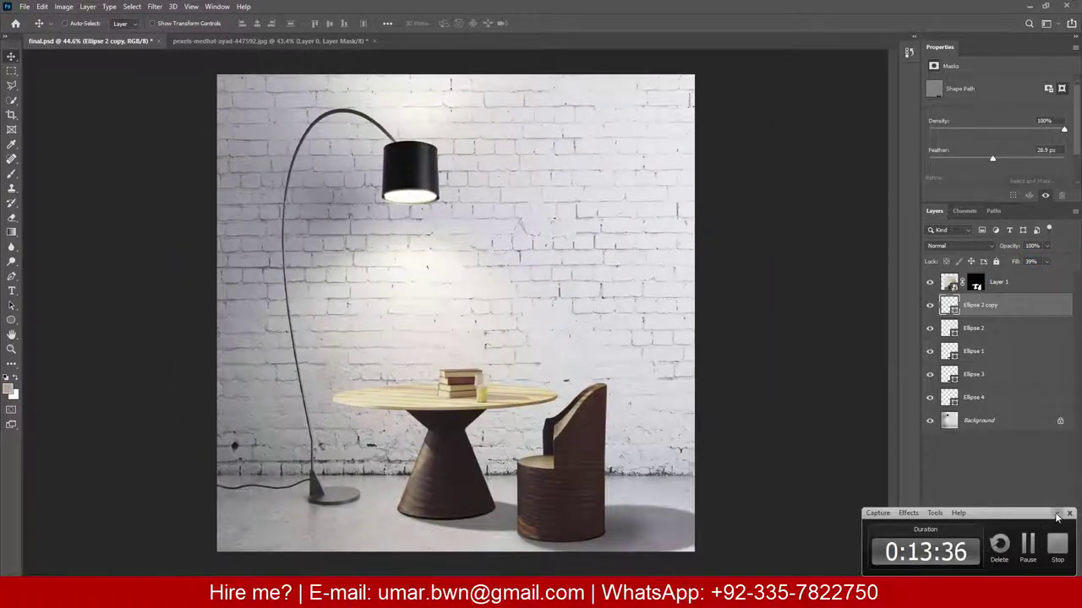
pyautogui.click(976, 284)
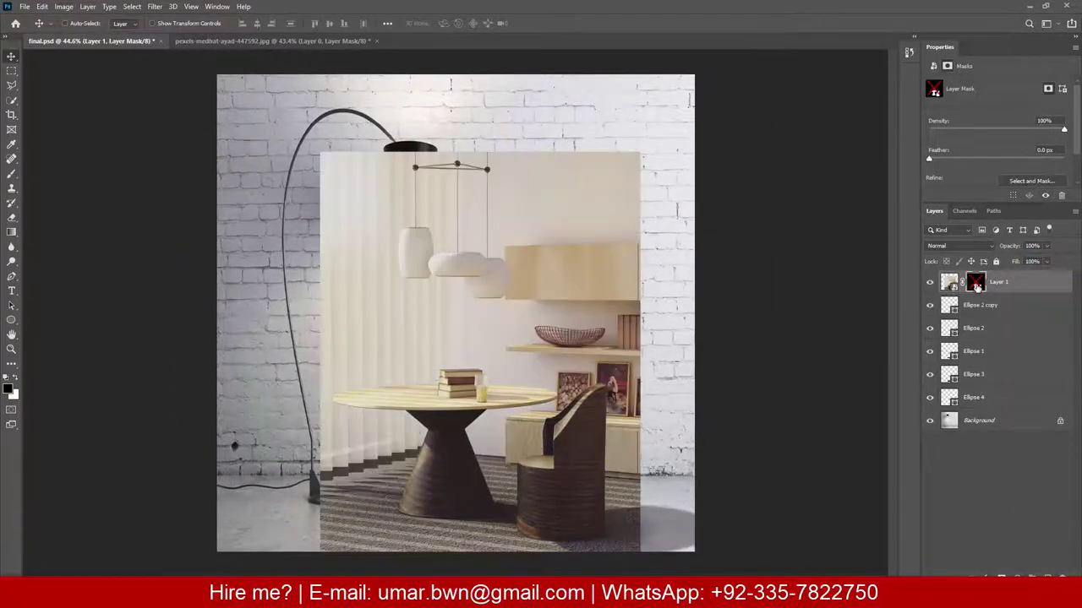
pyautogui.keyDown('shift'); pyautogui.click(976, 287); pyautogui.keyUp('shift')
# Step: Narrow and flatten the Ellipse 2 copy slightly more beneath the chair
pyautogui.click(982, 305)
pyautogui.hotkey('ctrl', 't')
pyautogui.scroll(2, 666, 507)
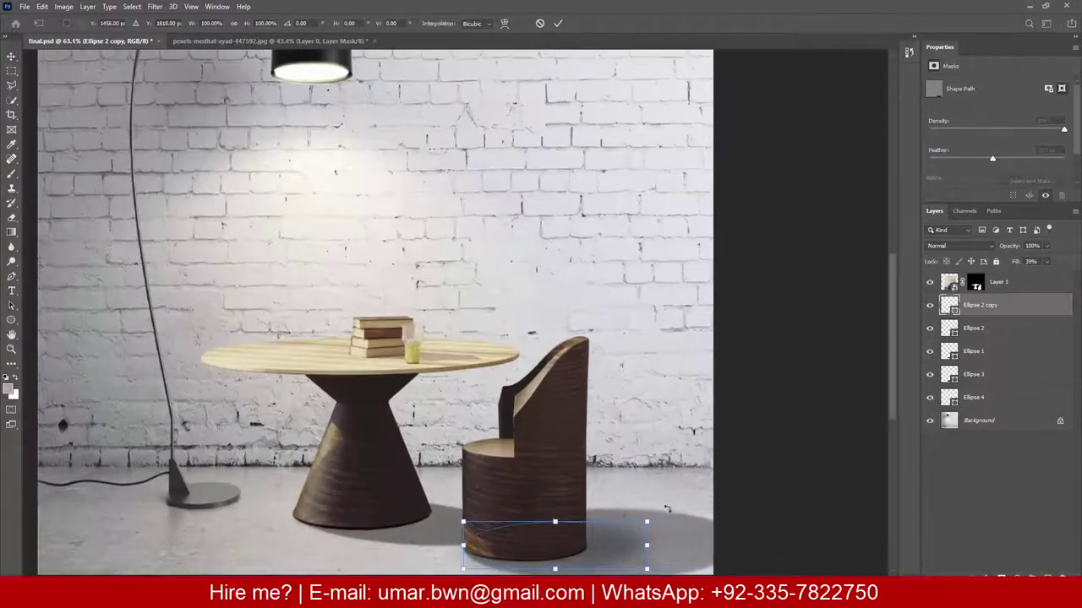
pyautogui.moveTo(649, 526); pyautogui.dragTo(620, 527)
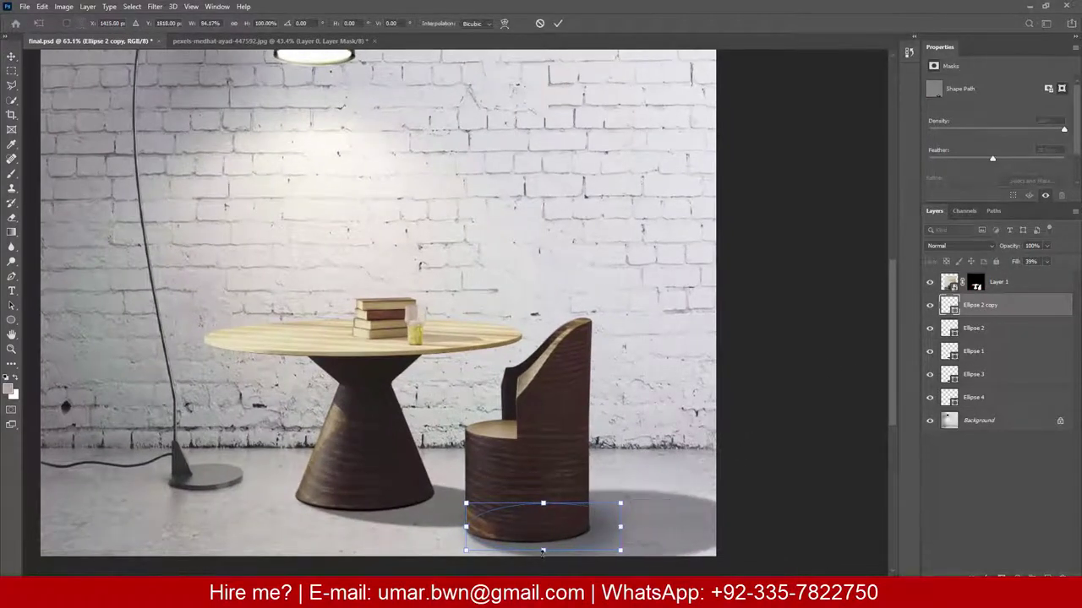
pyautogui.moveTo(542, 552); pyautogui.dragTo(543, 543)
pyautogui.press('Return')
pyautogui.scroll(-2, 503, 515)
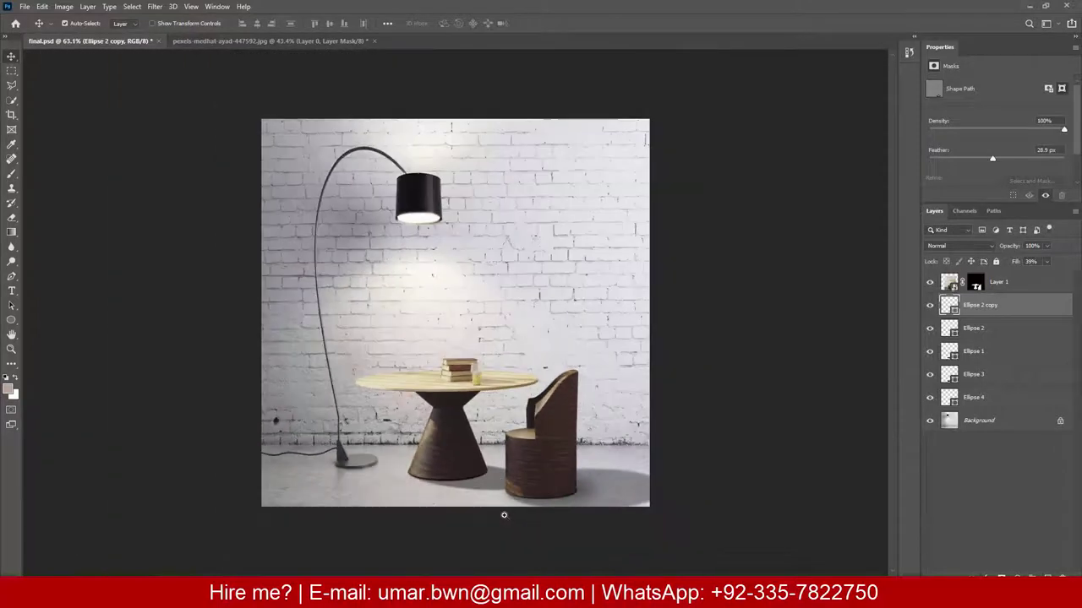
pyautogui.scroll(1, 504, 514)
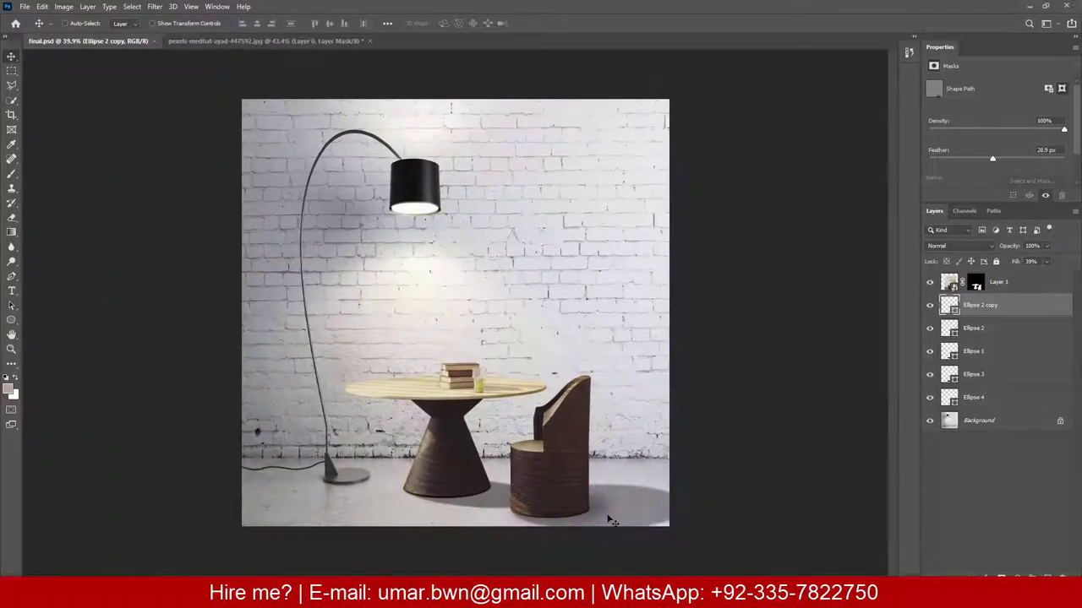
pyautogui.scroll(1, 482, 364)
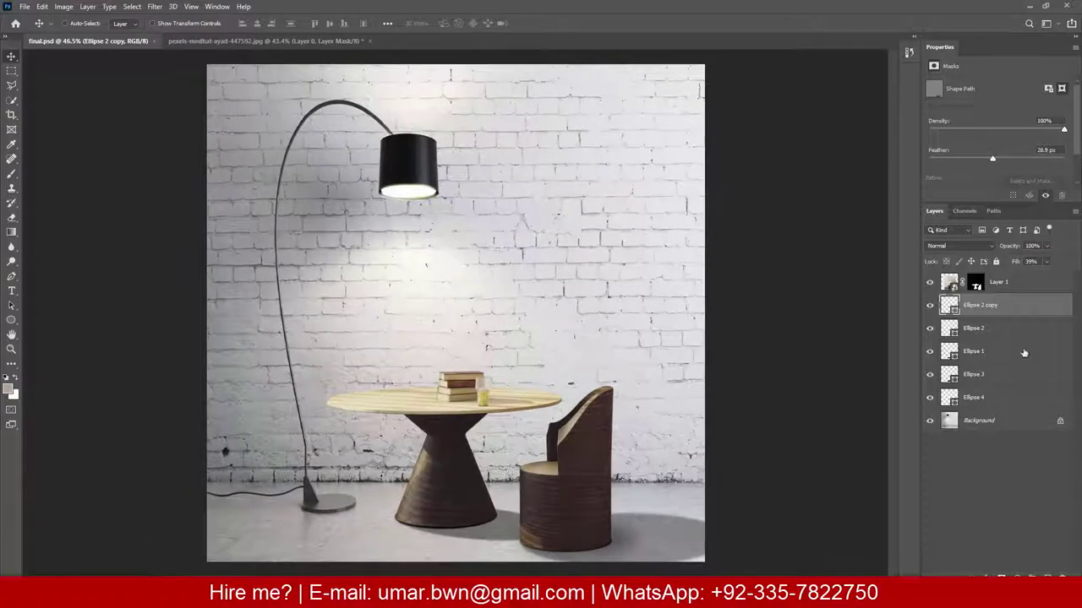
# Step: Add a new layer above Layer 1 and dab a large beige brush spot on it
pyautogui.click(1016, 286)
pyautogui.hotkey('ctrl', 'shift', 'alt', 'n')
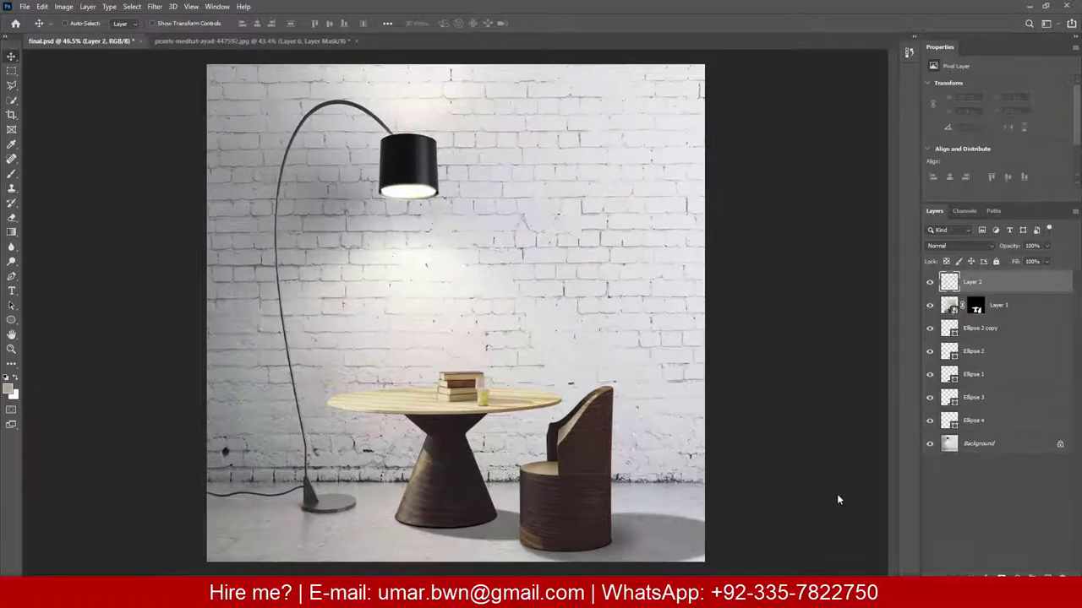
pyautogui.press('b')
pyautogui.keyDown('alt'); pyautogui.click(411, 400); pyautogui.keyUp('alt')
pyautogui.press(']')
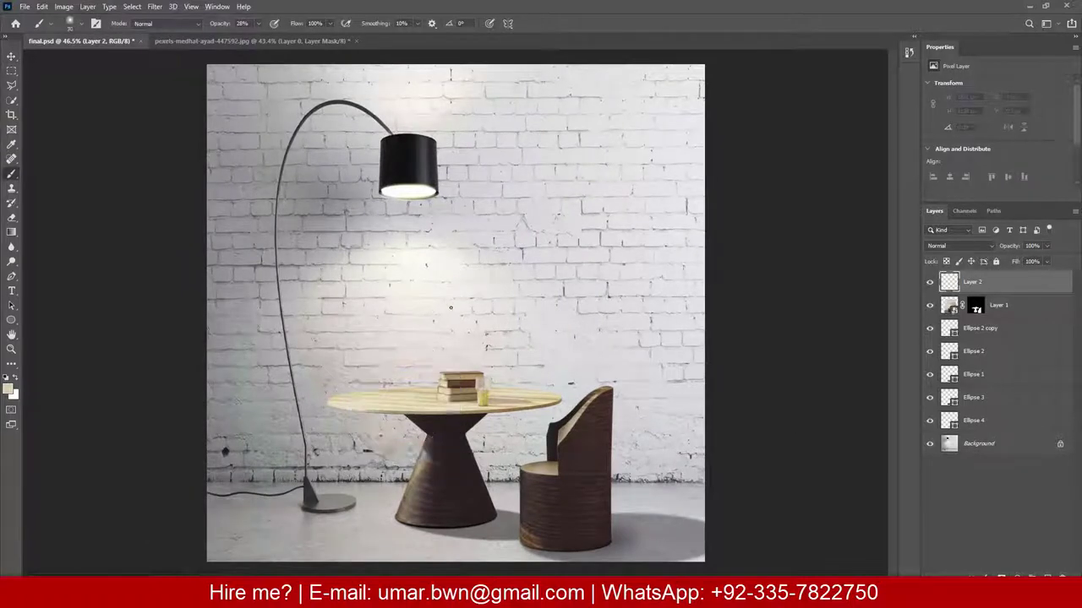
pyautogui.press(']')
pyautogui.press(']')
pyautogui.press(']')
pyautogui.press(']')
pyautogui.press(']')
pyautogui.press(']')
pyautogui.click(435, 303)
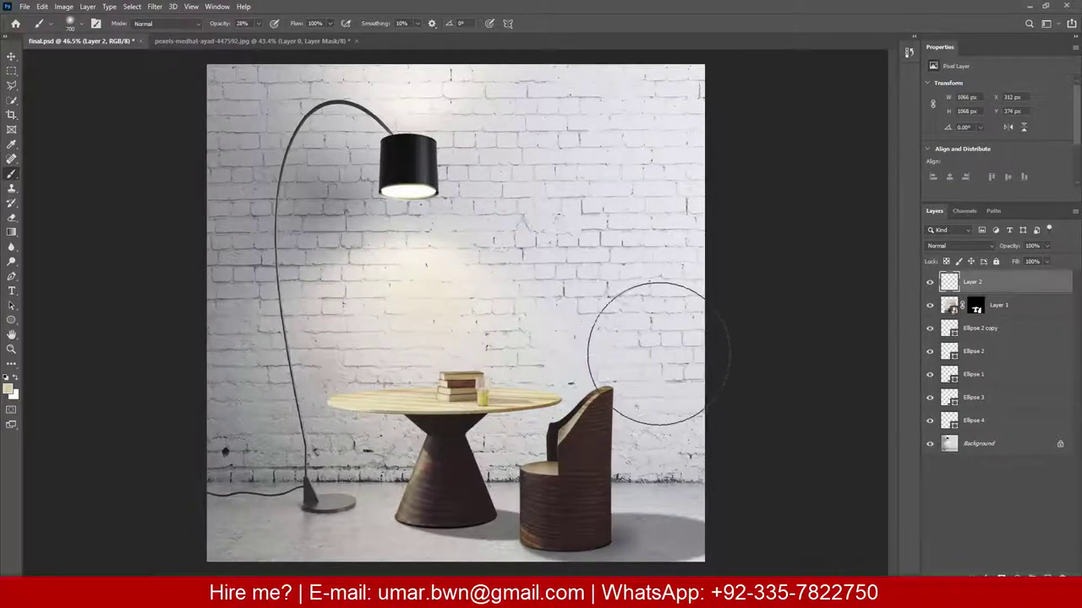
# Step: Scale the beige glow up across the scene
pyautogui.hotkey('ctrl', 't')
pyautogui.moveTo(567, 441); pyautogui.dragTo(706, 518)
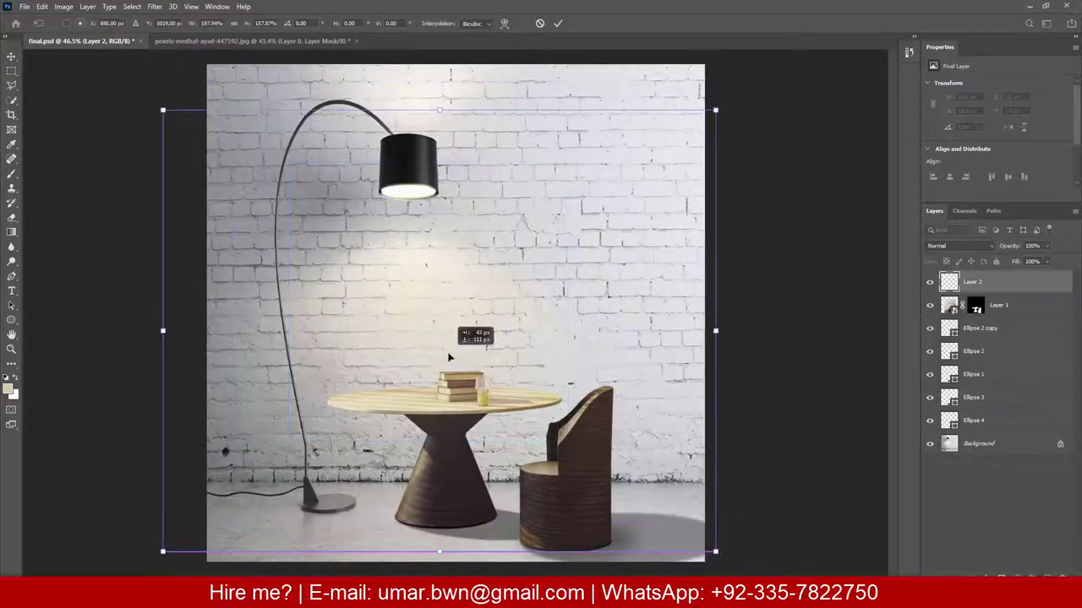
pyautogui.press('Return')
pyautogui.click(959, 245)
# Step: Try several blend modes on Layer 2's glow and settle on Lighten
pyautogui.click(946, 315)
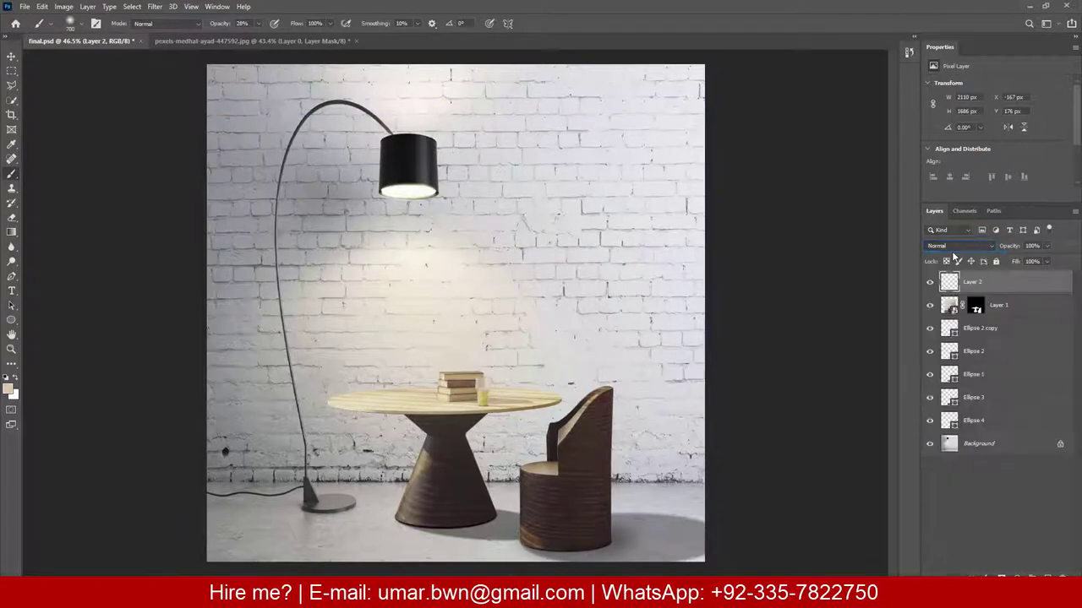
pyautogui.press('Down')
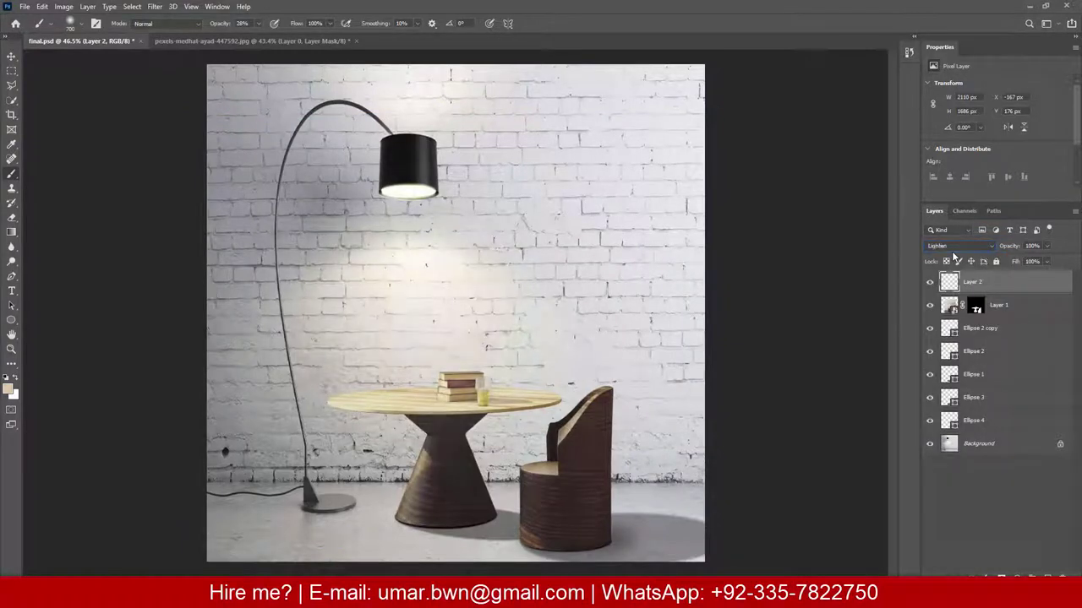
pyautogui.press('Down')
pyautogui.press('Down')
pyautogui.press('Down')
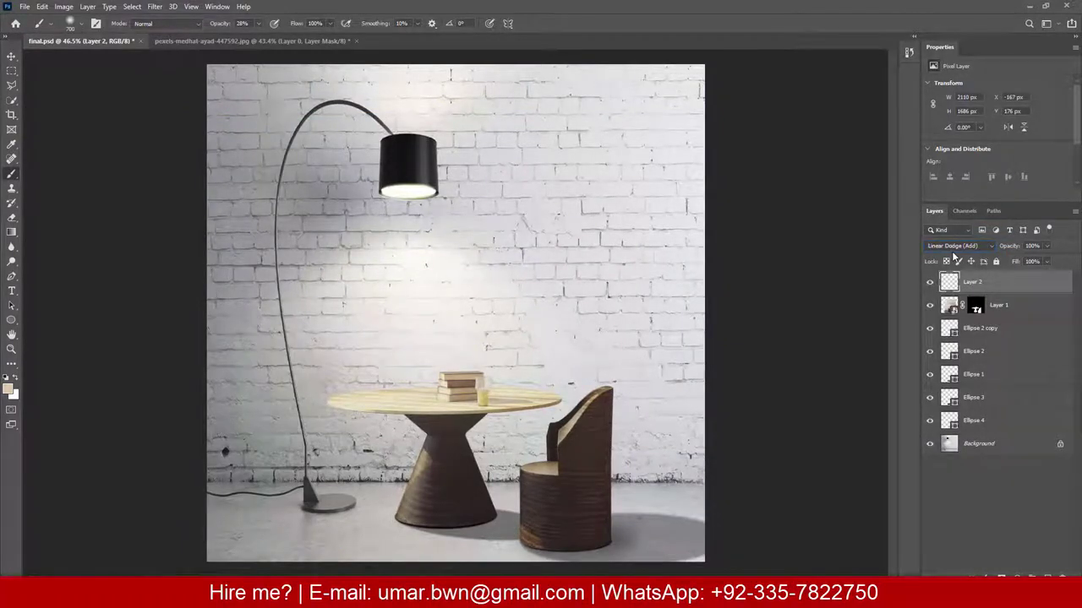
pyautogui.press('Down')
pyautogui.press('Down')
pyautogui.press('Down')
pyautogui.press('Down')
pyautogui.press('Down')
pyautogui.press('Down')
pyautogui.press('Down')
pyautogui.press('Up')
pyautogui.press('Down')
pyautogui.press('Down')
pyautogui.press('Down')
pyautogui.press('Down')
pyautogui.press('Down')
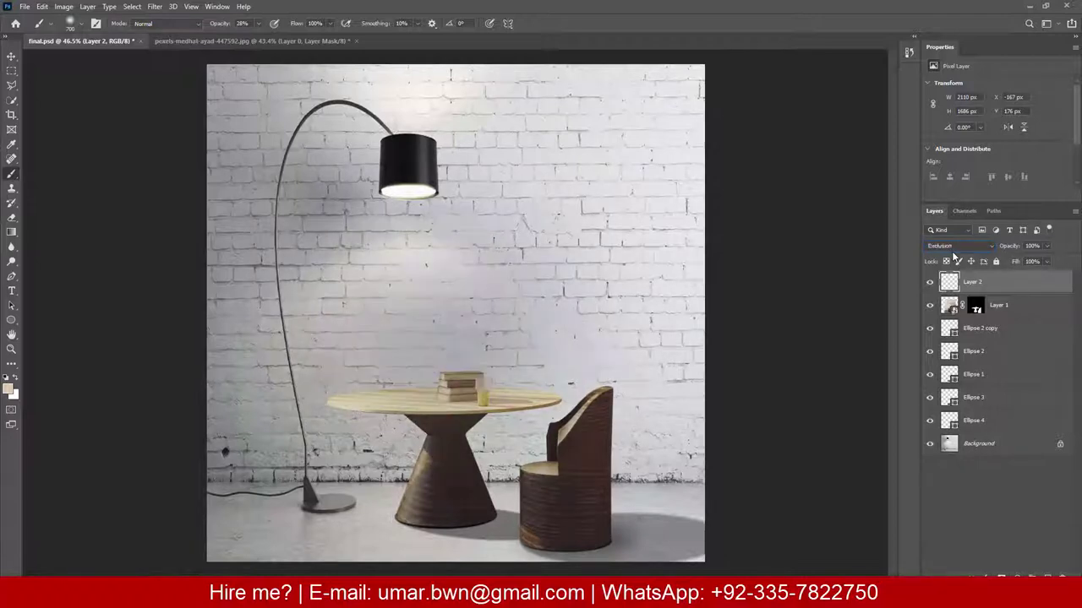
pyautogui.press('Down')
pyautogui.press('Down')
pyautogui.press('Down')
pyautogui.press('Down')
pyautogui.press('Down')
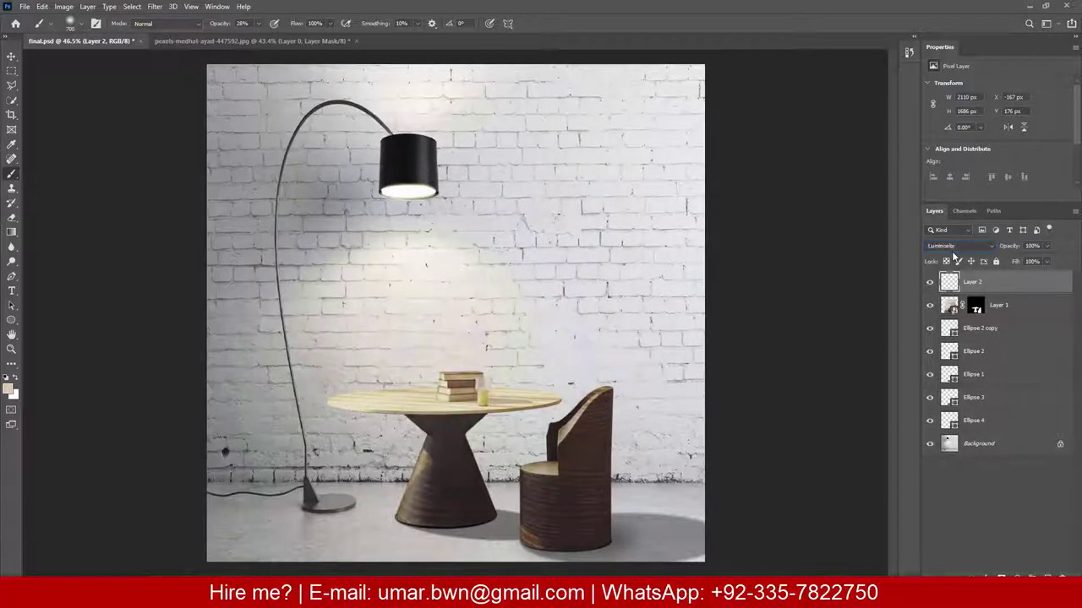
pyautogui.click(953, 246)
pyautogui.click(951, 309)
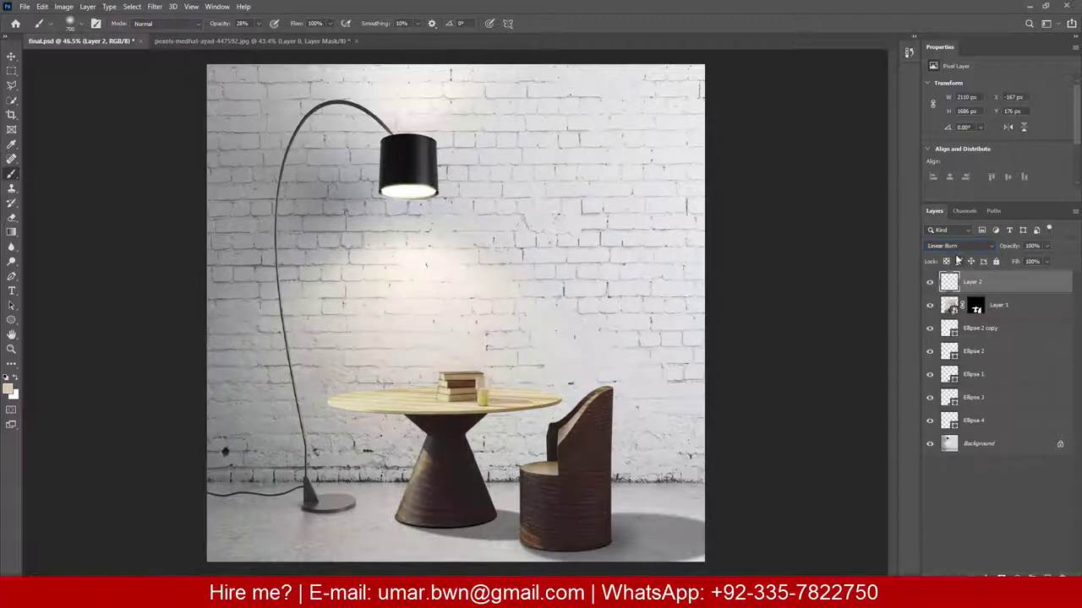
pyautogui.press('Down')
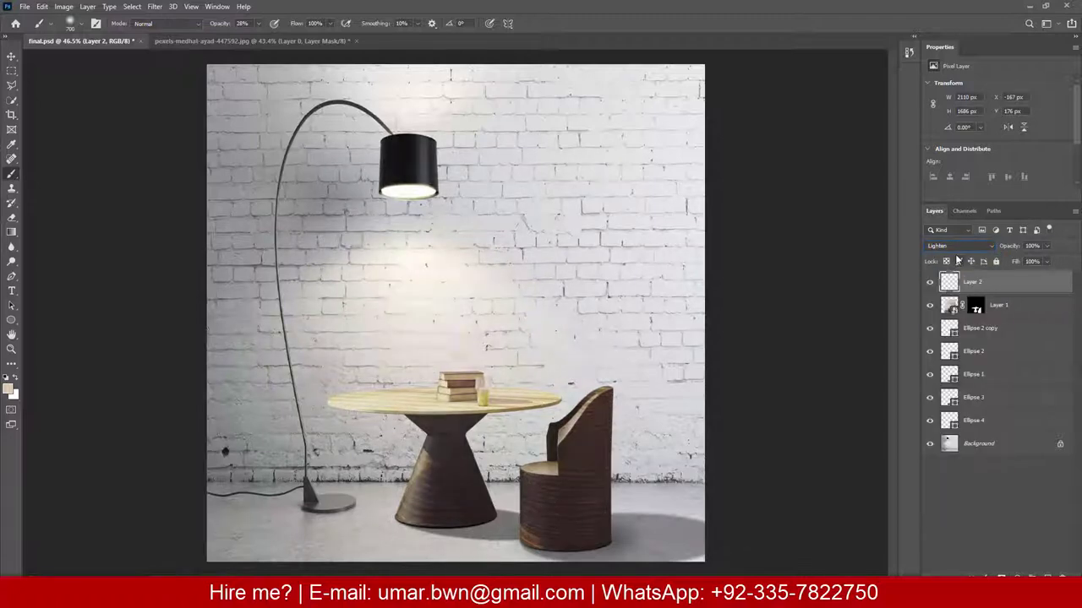
pyautogui.scroll(1, 455, 313)
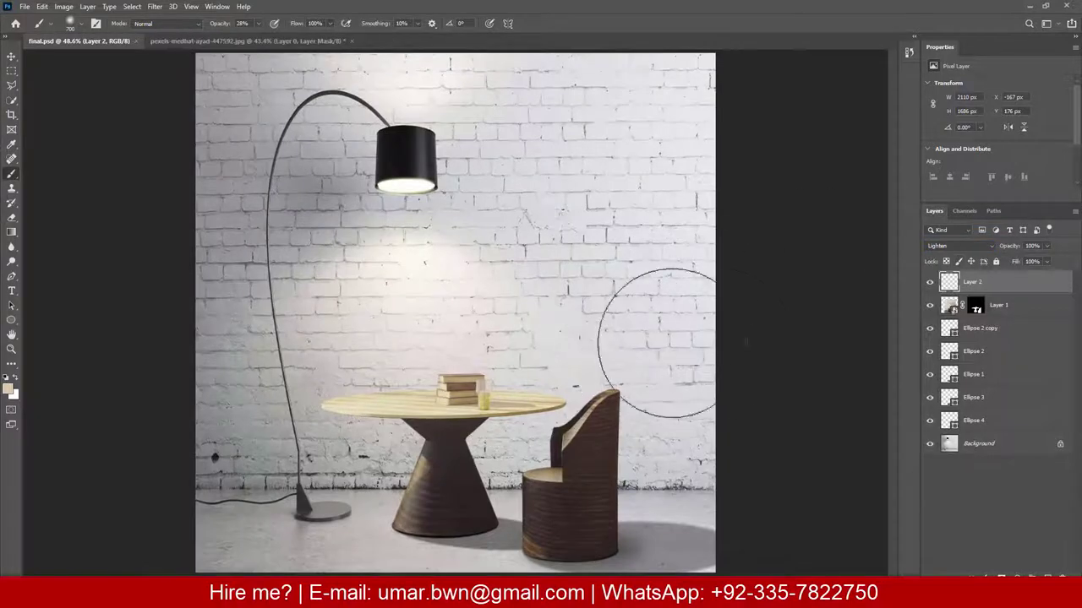
# Step: Duplicate the glow layer and enlarge the copy, shifting it slightly right
pyautogui.hotkey('ctrl', 'j')
pyautogui.hotkey('ctrl', 't')
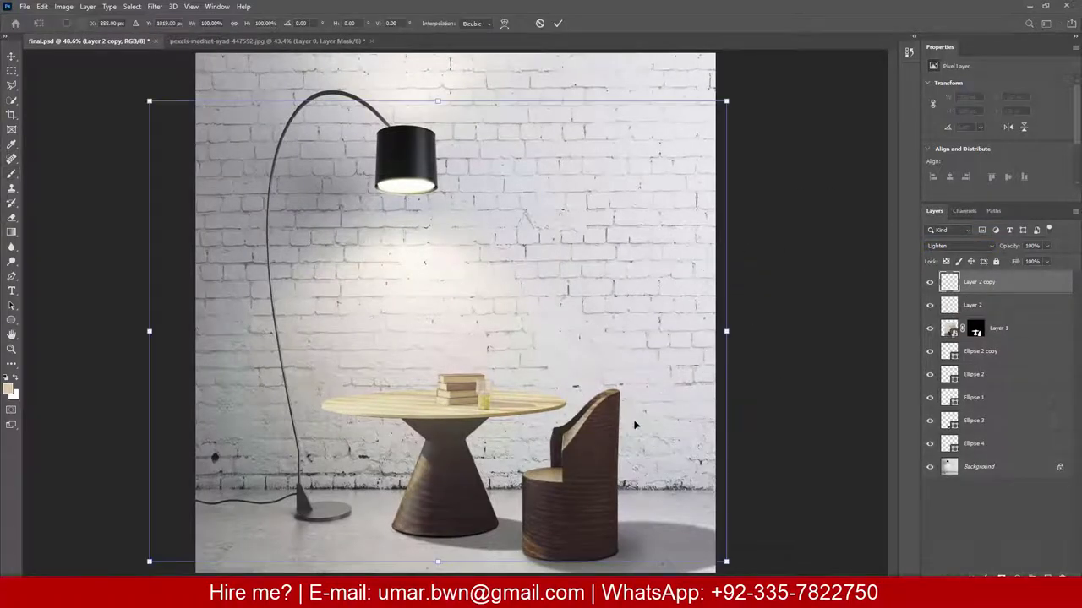
pyautogui.scroll(-2, 507, 350)
pyautogui.moveTo(610, 193)
pyautogui.mouseDown()
pyautogui.moveTo(745, 84)
pyautogui.moveTo(722, 104)
pyautogui.mouseUp()
pyautogui.moveTo(465, 350); pyautogui.dragTo(511, 349)
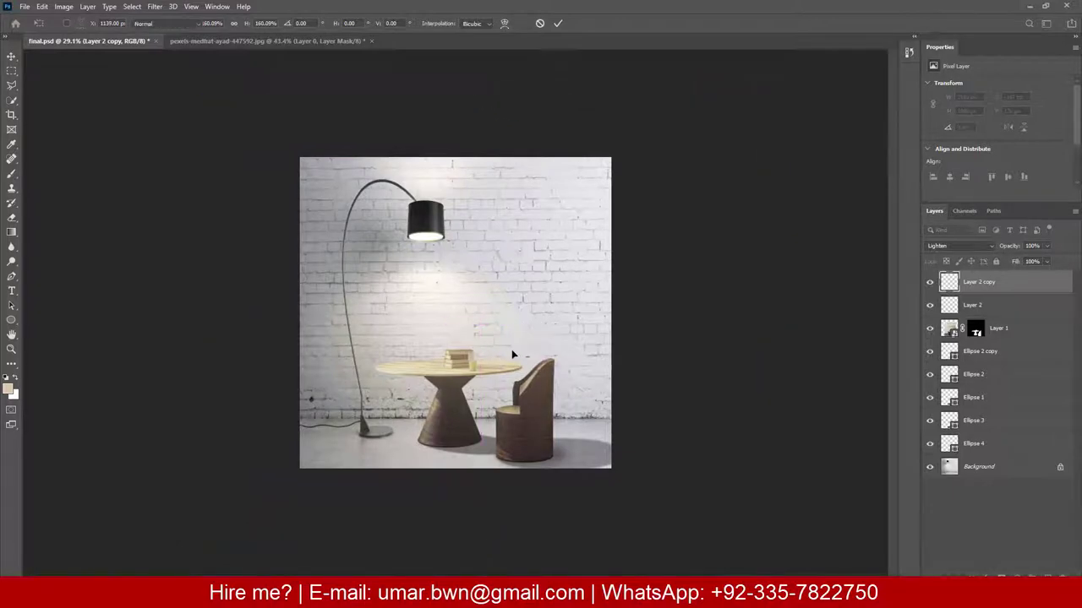
pyautogui.press('Return')
pyautogui.scroll(2, 511, 349)
pyautogui.press('b')
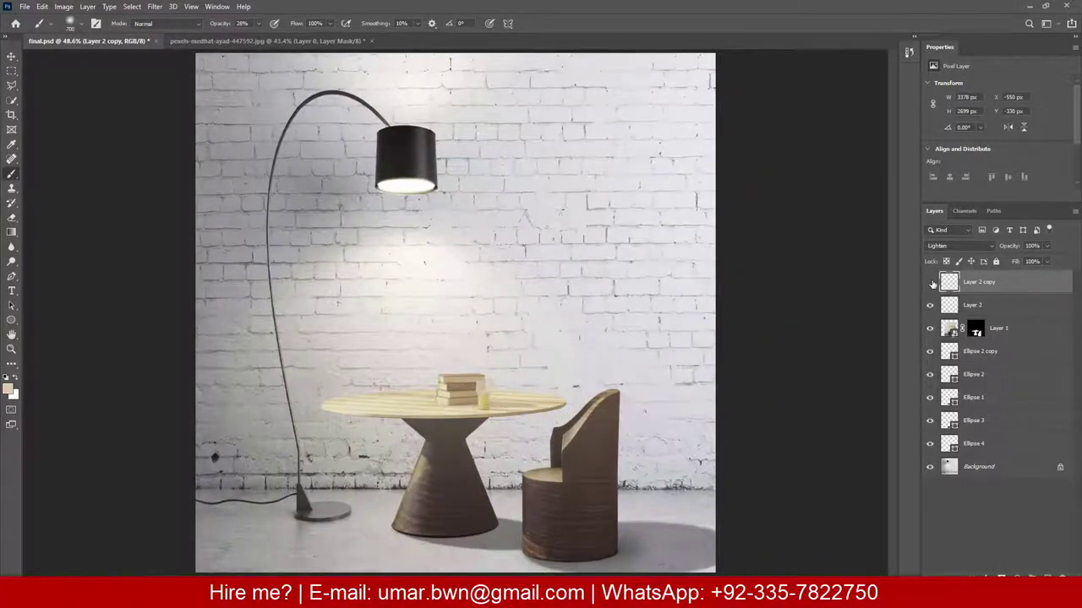
# Step: Compare the scene without Layer 2 copy, then set its opacity to 54%
pyautogui.click(930, 282)
pyautogui.moveTo(1010, 247); pyautogui.dragTo(986, 246)
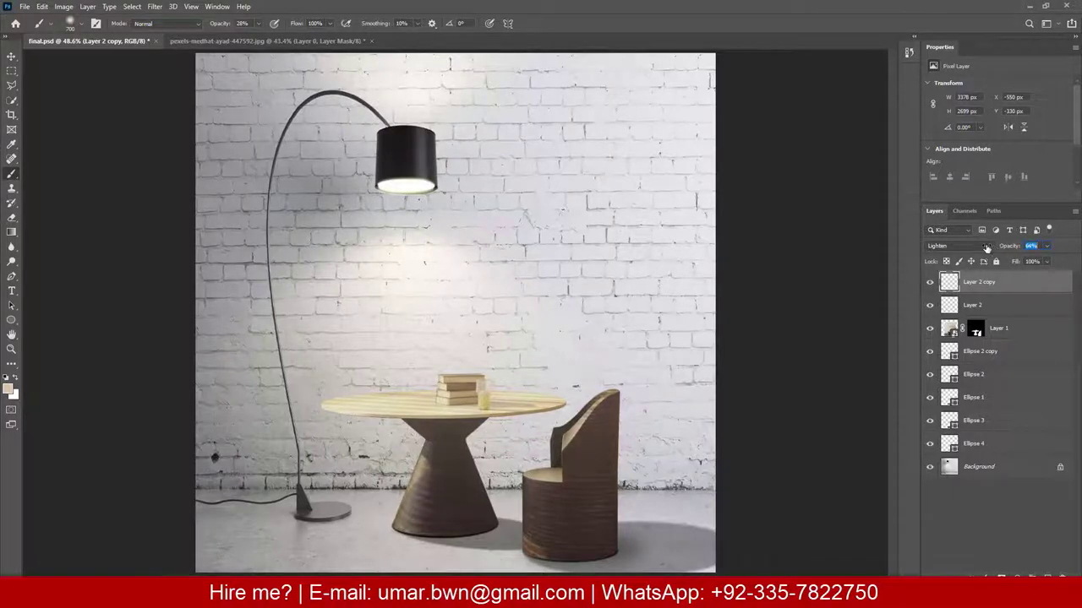
pyautogui.write('54')
pyautogui.press('Return')
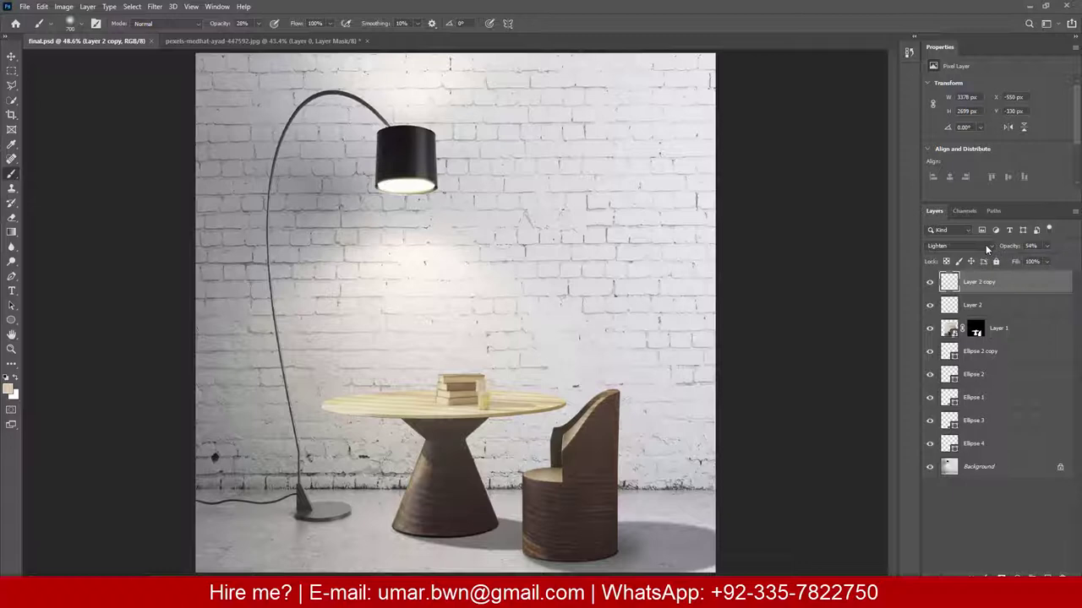
# Step: Adjust the table and chair shadow ellipses' feather, the chair's to about 9.8 px
pyautogui.press('v')
pyautogui.click(504, 548)
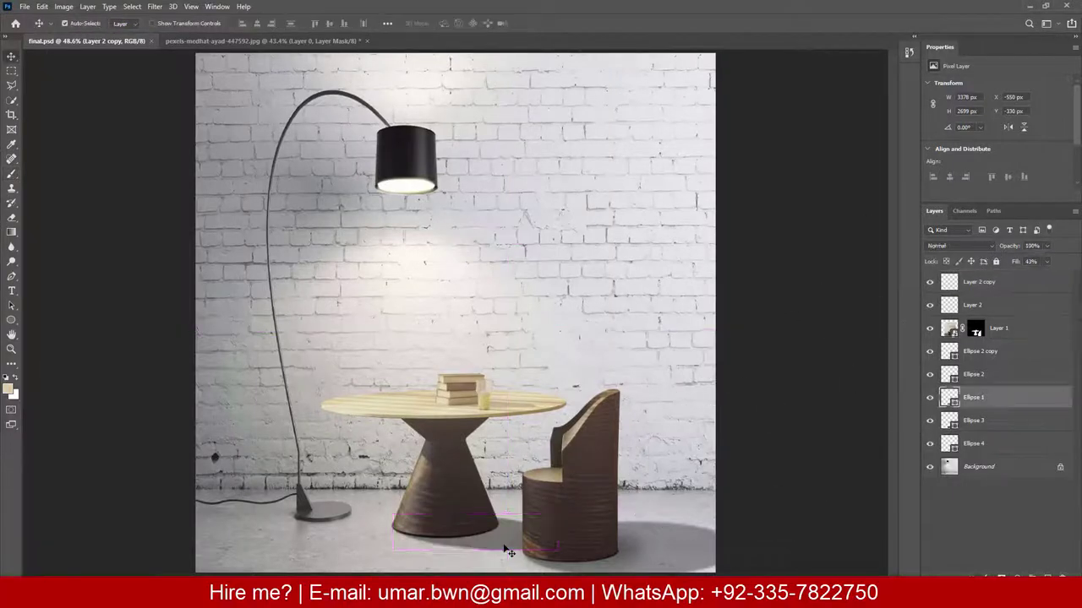
pyautogui.moveTo(929, 159); pyautogui.dragTo(953, 162)
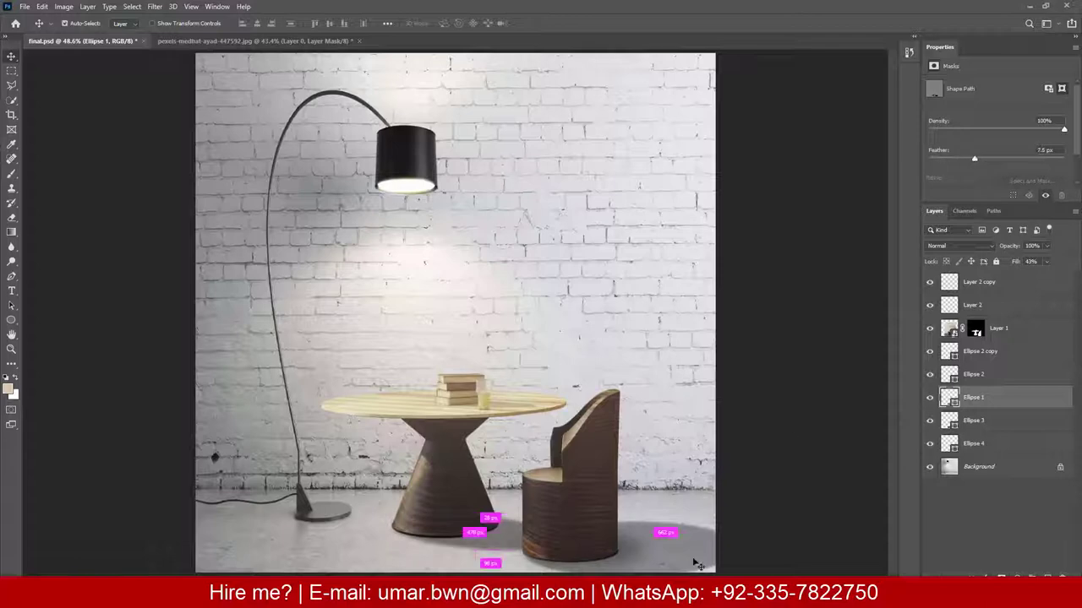
pyautogui.click(507, 546)
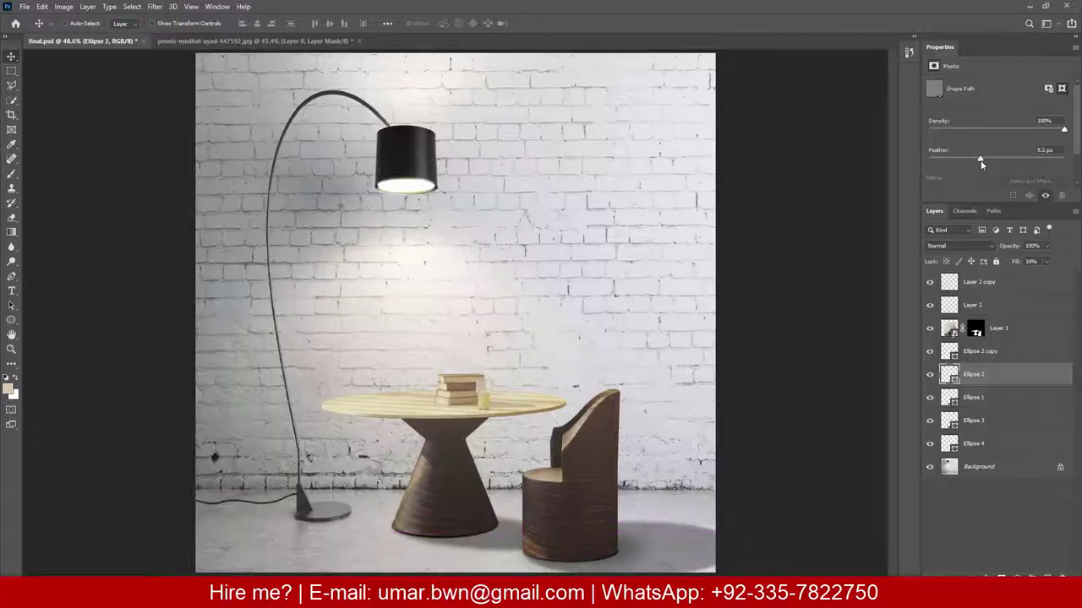
pyautogui.moveTo(983, 159); pyautogui.dragTo(981, 165)
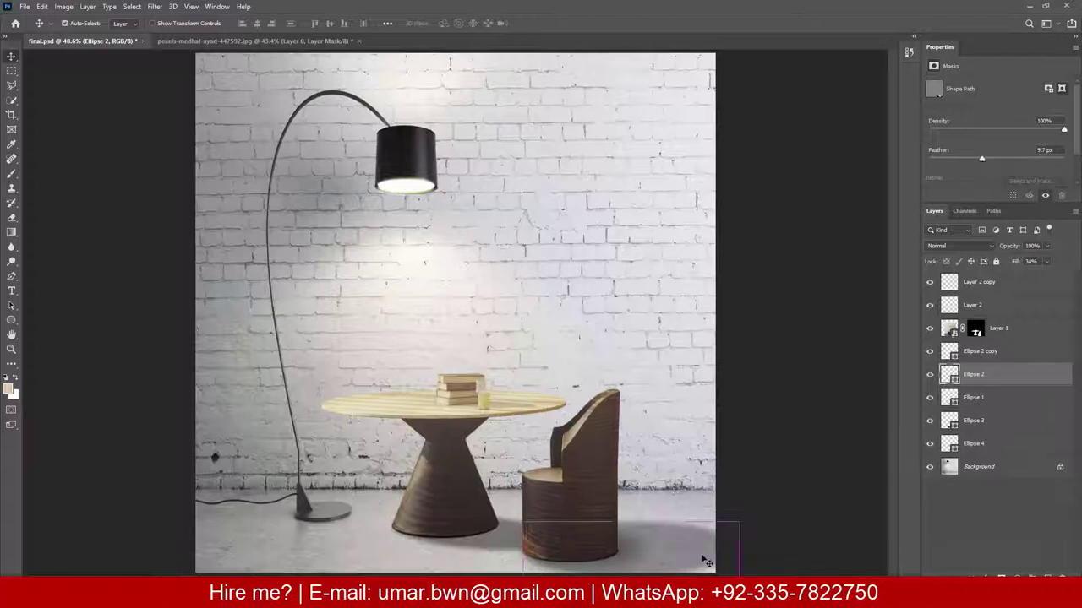
# Step: Resize the chair's shadow ellipse and toggle Layer 1's mask to check it
pyautogui.hotkey('ctrl', 't')
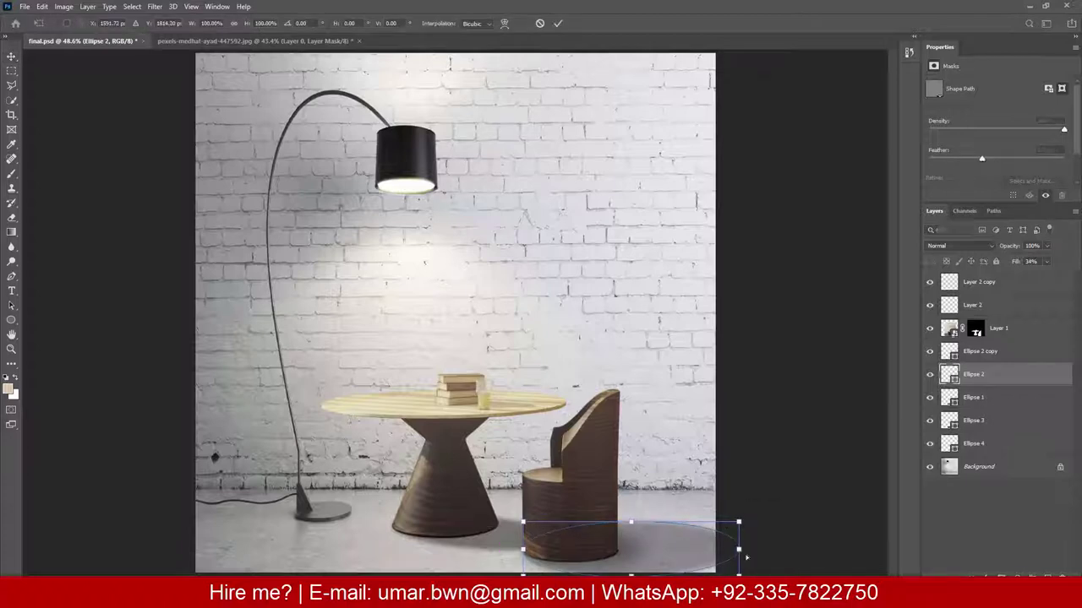
pyautogui.moveTo(739, 523); pyautogui.dragTo(714, 541)
pyautogui.press('Return')
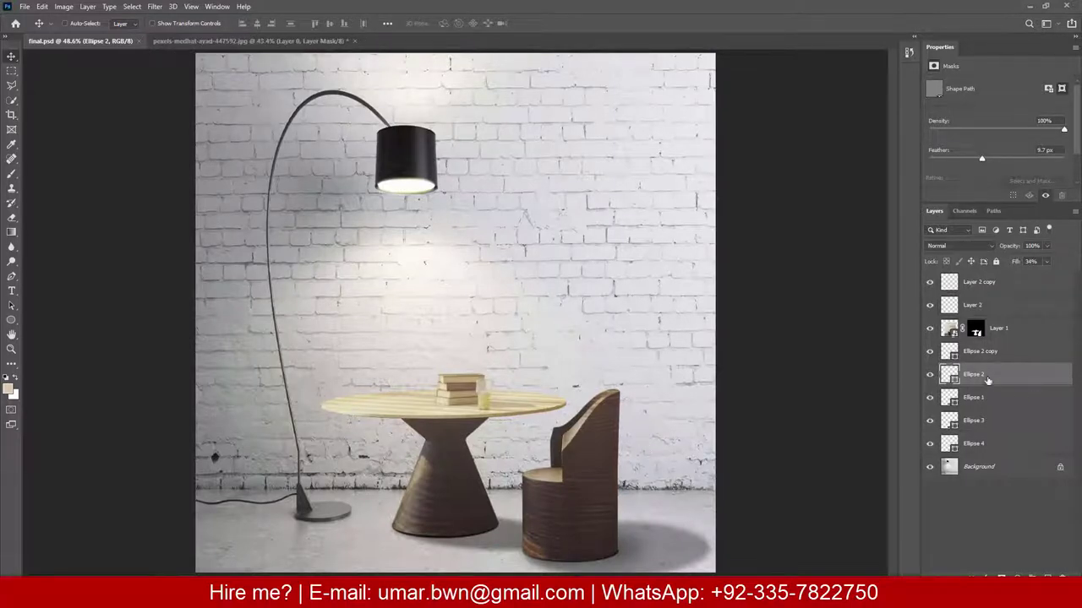
pyautogui.keyDown('shift'); pyautogui.click(977, 330); pyautogui.keyUp('shift')
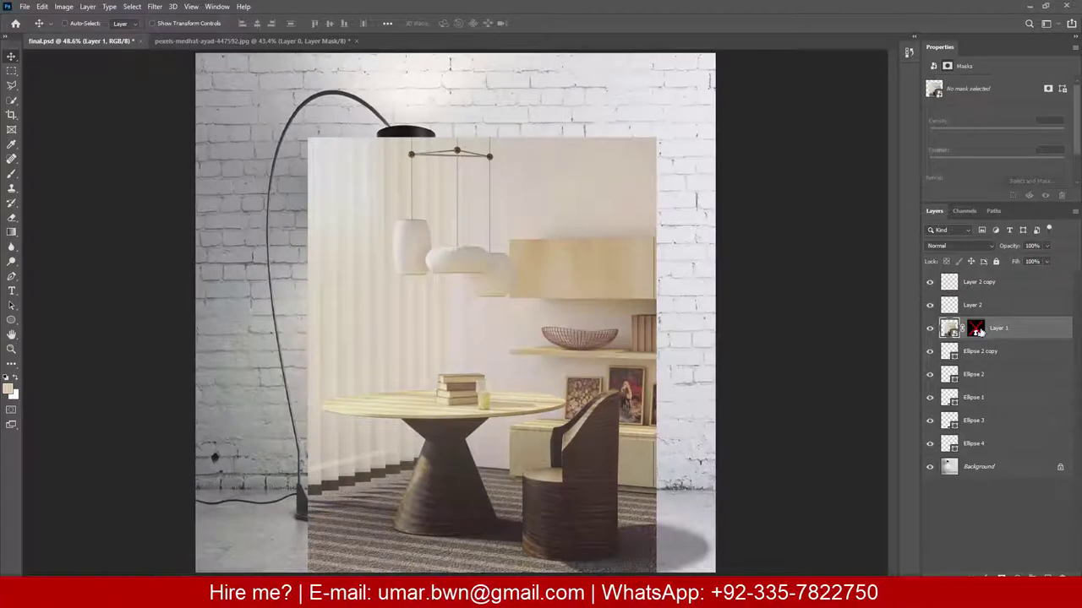
pyautogui.keyDown('shift'); pyautogui.click(977, 329); pyautogui.keyUp('shift')
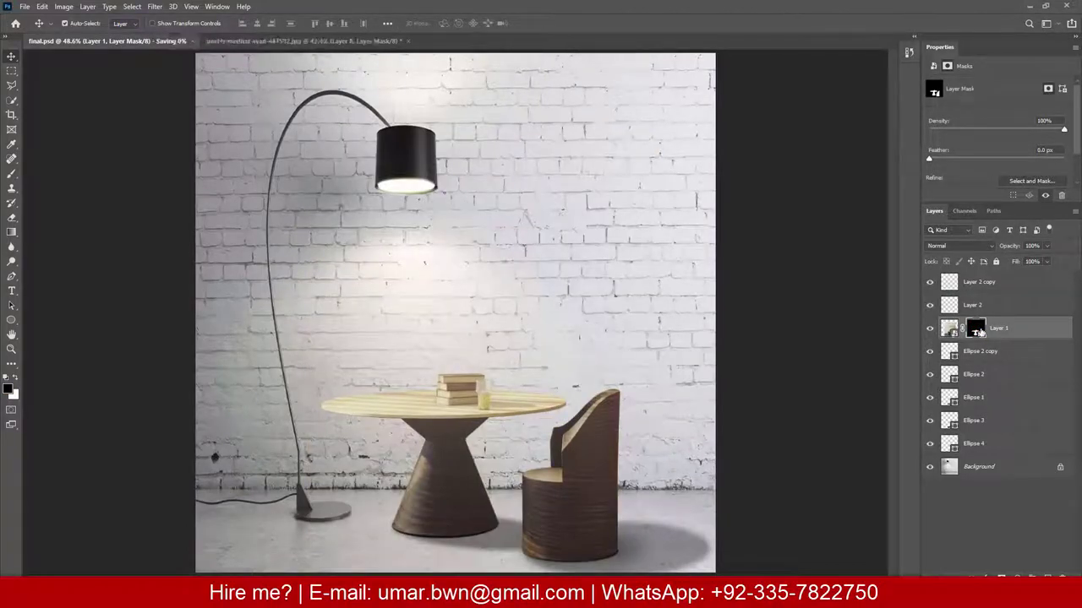
pyautogui.click(994, 287)
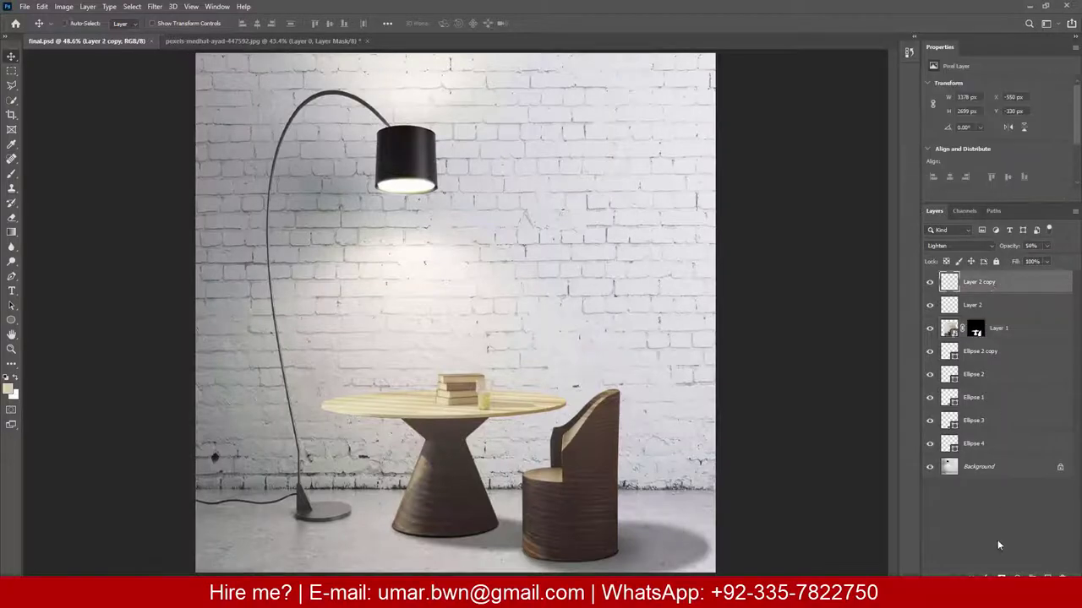
pyautogui.click(1016, 577)
# Step: Add a cream Gradient Map adjustment layer over the whole scene
pyautogui.click(1018, 561)
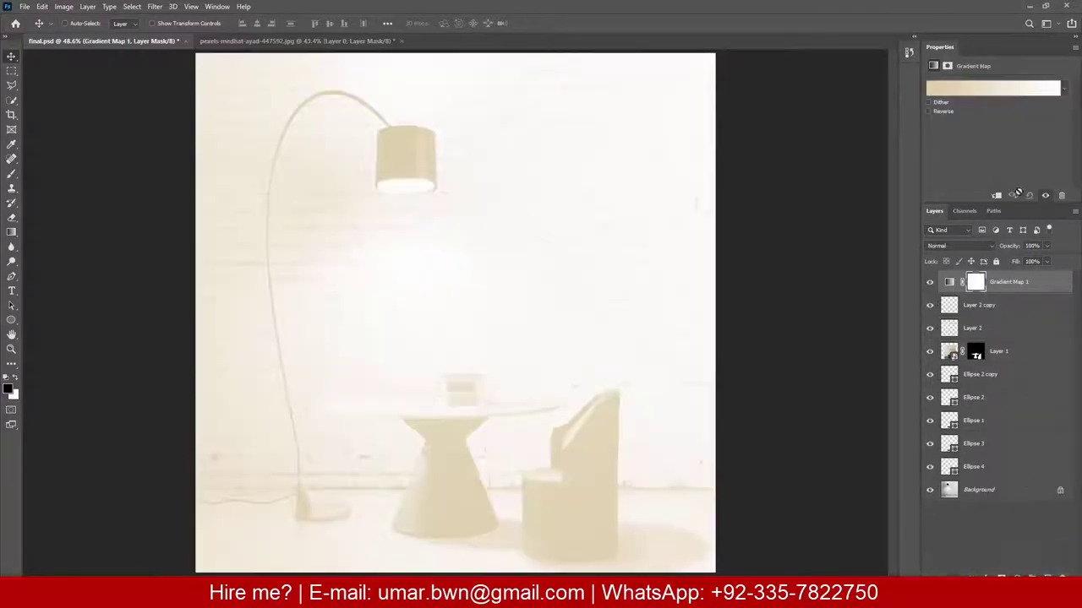
pyautogui.scroll(-1, 994, 243)
pyautogui.scroll(-3, 994, 243)
pyautogui.scroll(-1, 994, 243)
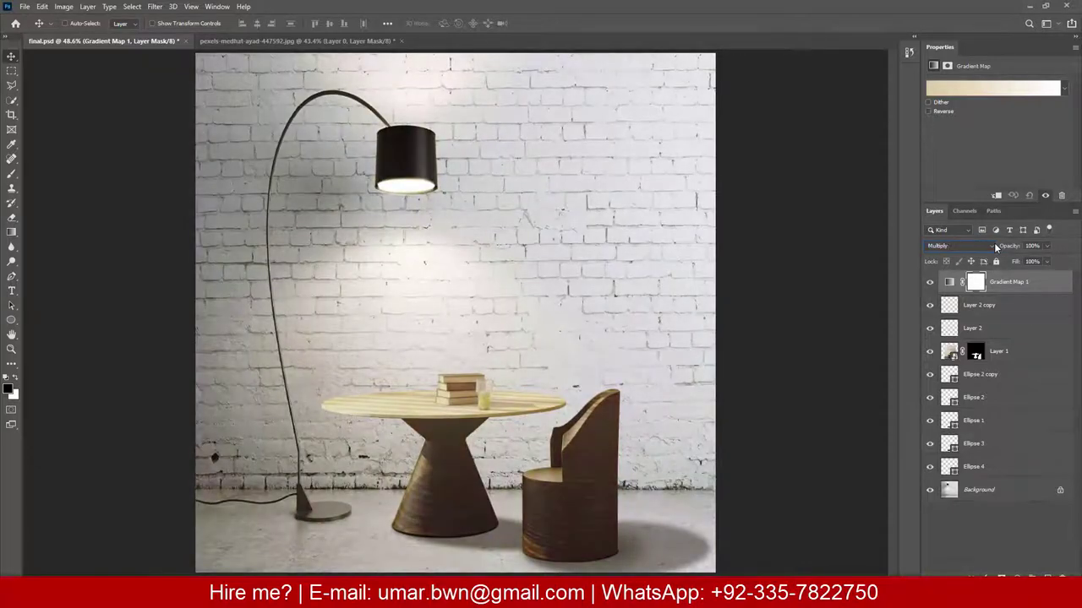
pyautogui.scroll(-1, 994, 242)
pyautogui.scroll(-3, 994, 242)
pyautogui.scroll(-3, 993, 242)
pyautogui.scroll(-2, 994, 242)
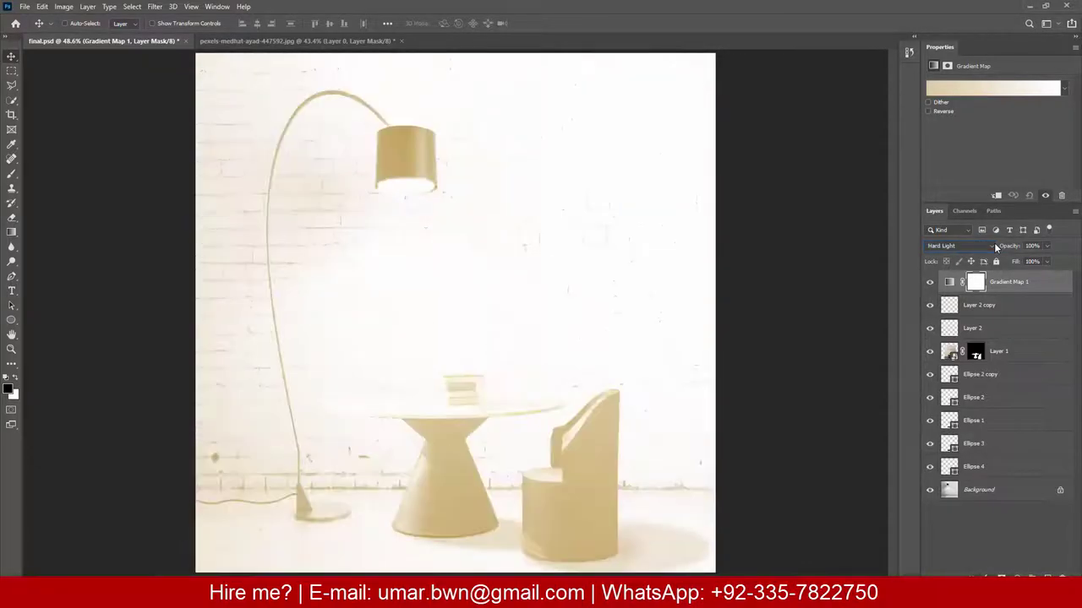
pyautogui.scroll(-4, 994, 243)
pyautogui.scroll(-3, 993, 242)
pyautogui.scroll(-4, 994, 243)
pyautogui.scroll(2, 994, 243)
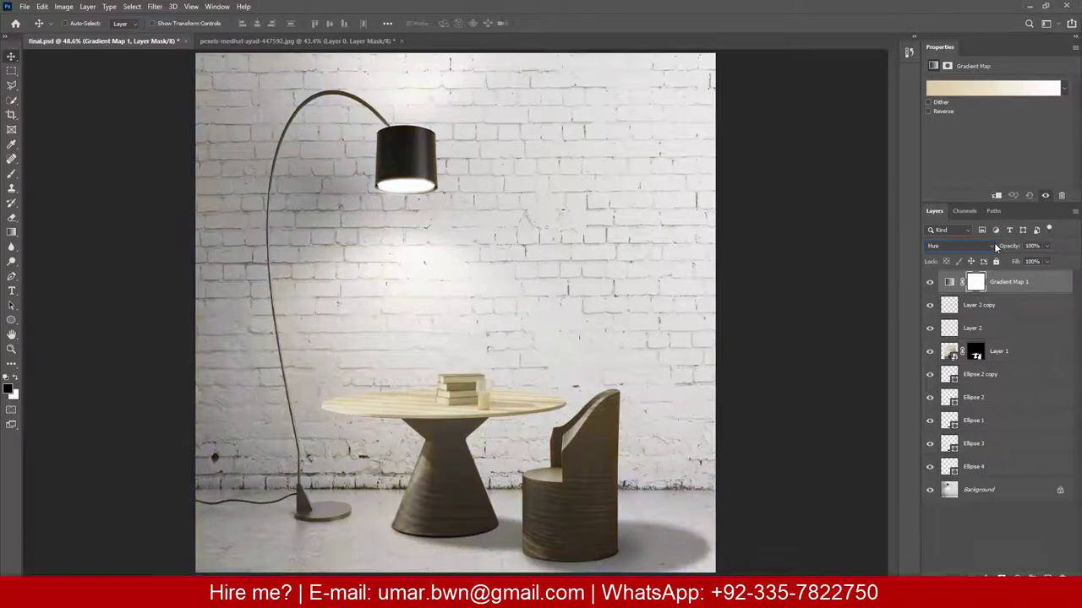
# Step: Blend the gradient map in Multiply mode at 24% opacity
pyautogui.click(993, 243)
pyautogui.scroll(-2, 985, 252)
pyautogui.scroll(-1, 985, 251)
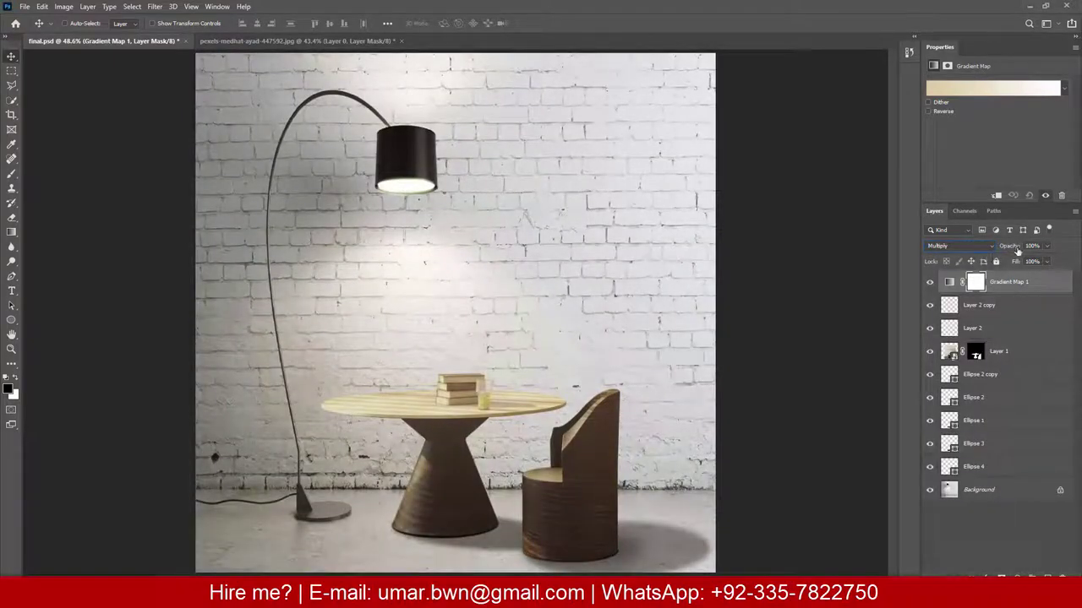
pyautogui.moveTo(1009, 246); pyautogui.dragTo(967, 258)
pyautogui.click(1013, 290)
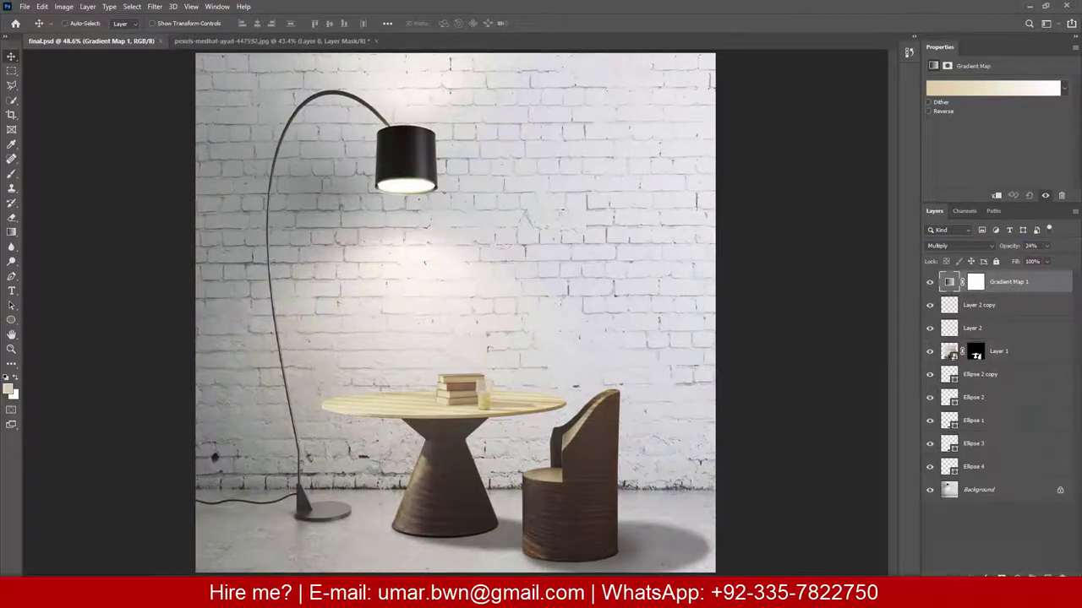
# Step: Add a Curves adjustment layer above the gradient map, starting on the Red channel
pyautogui.click(1026, 578)
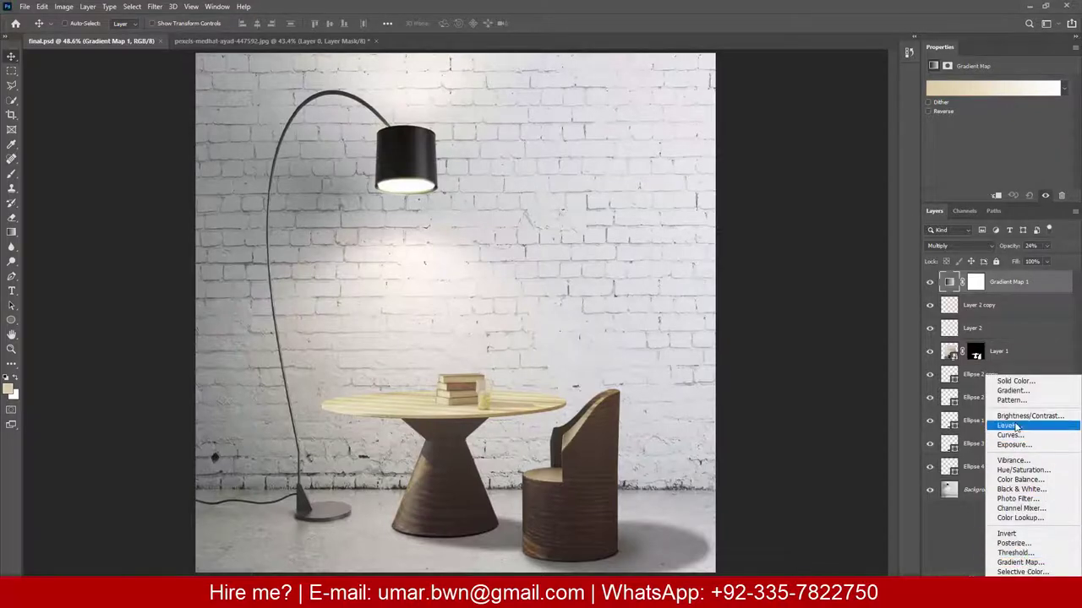
pyautogui.click(1010, 435)
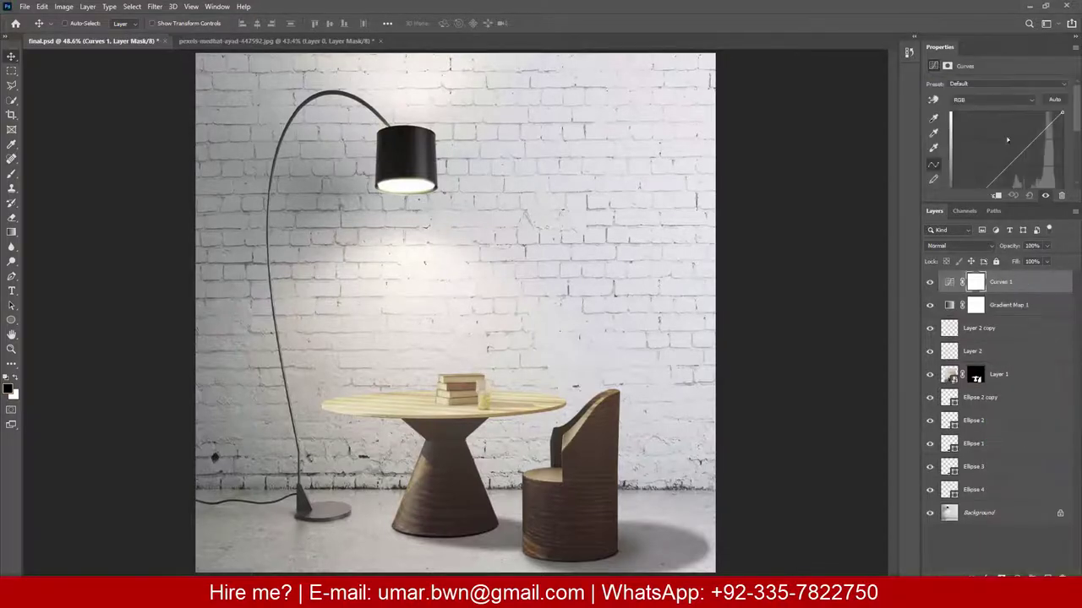
pyautogui.moveTo(1029, 207); pyautogui.dragTo(1029, 248)
pyautogui.click(985, 100)
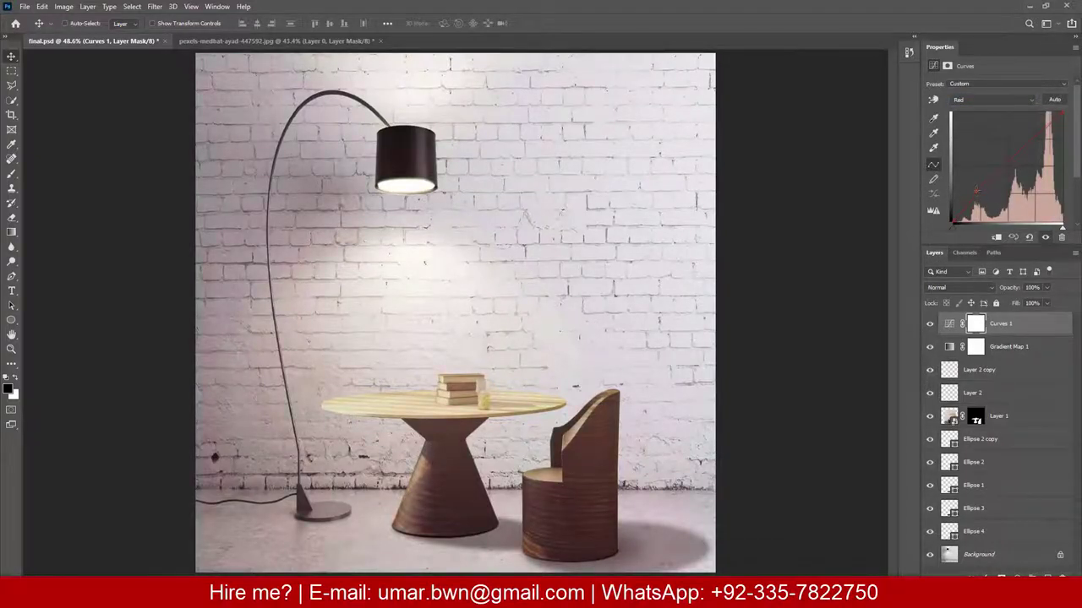
# Step: Bend the green curve, then lower the blue shadows to warm the image
pyautogui.click(980, 100)
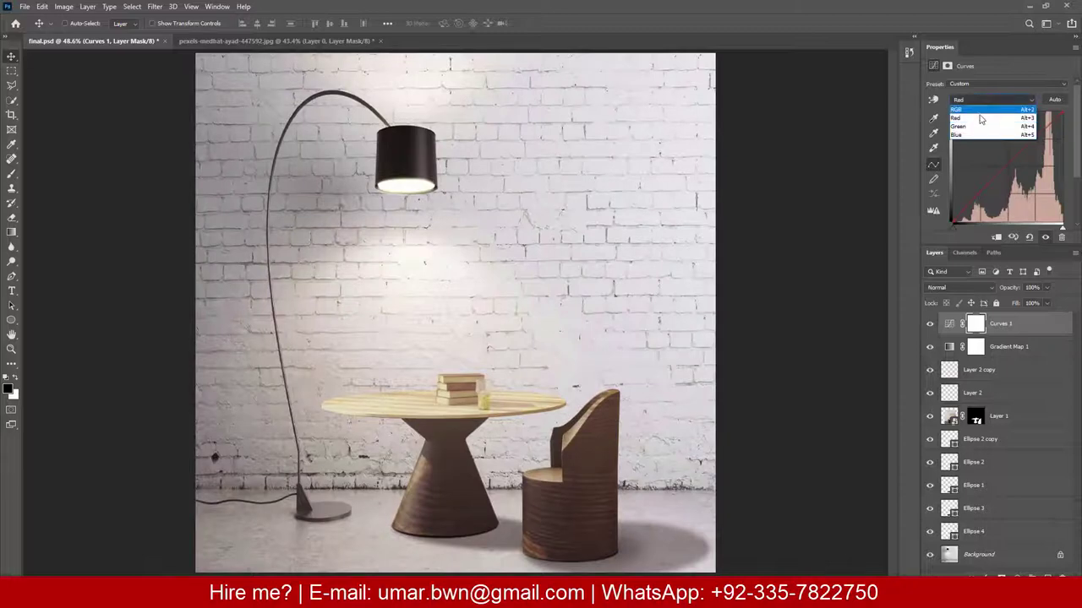
pyautogui.click(980, 126)
pyautogui.moveTo(976, 196); pyautogui.dragTo(976, 200)
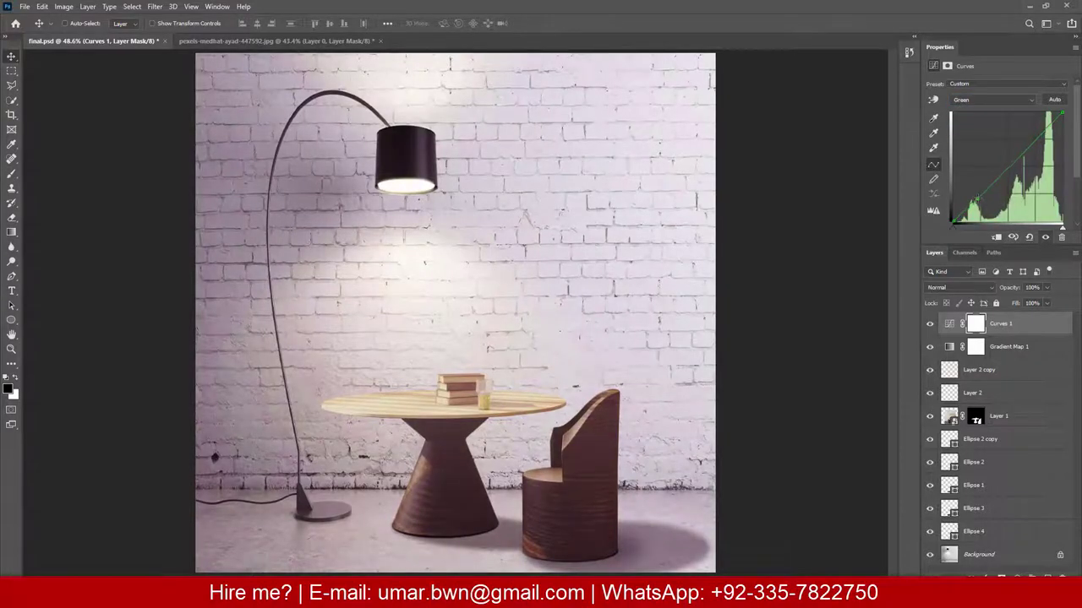
pyautogui.click(1026, 147)
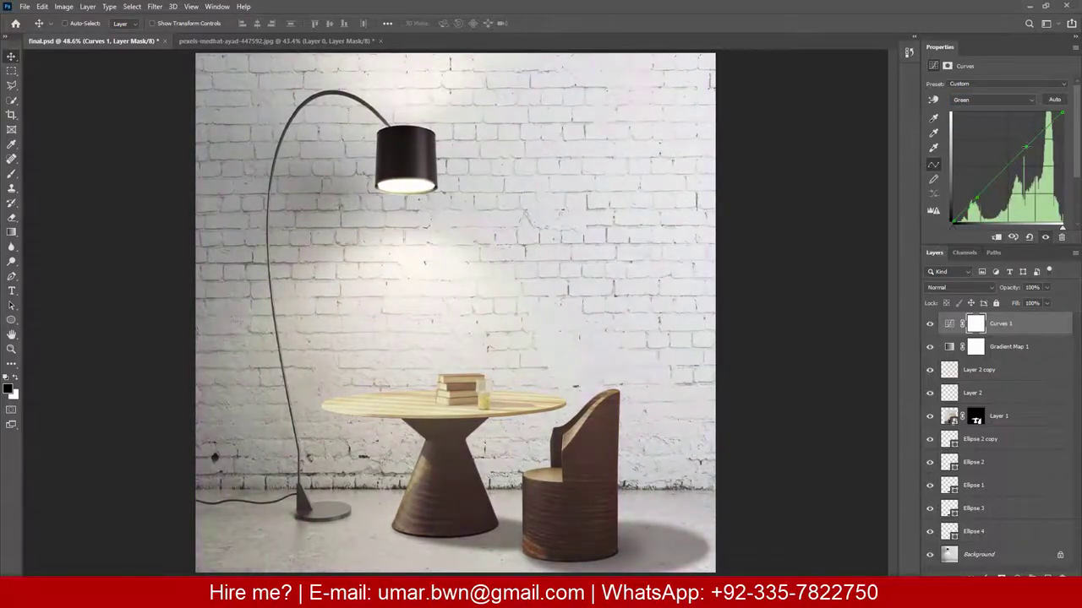
pyautogui.click(993, 100)
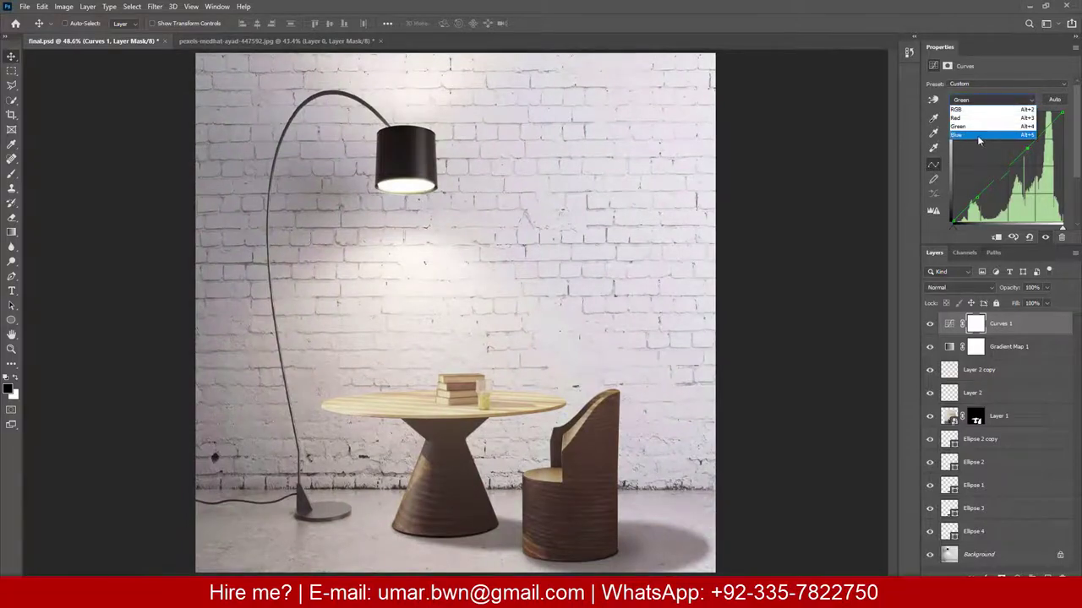
pyautogui.click(978, 141)
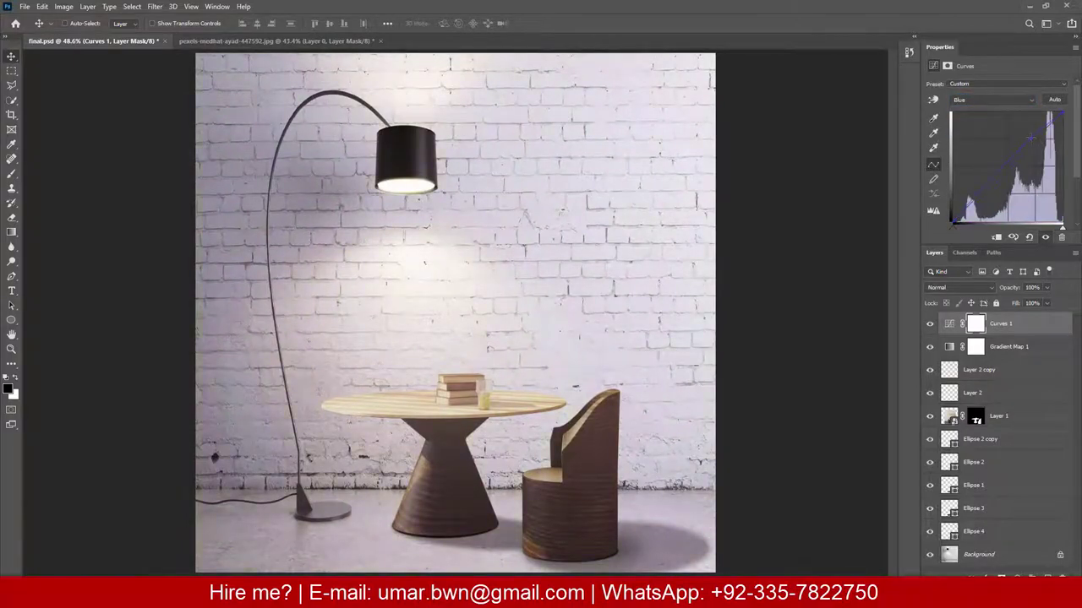
pyautogui.moveTo(971, 200); pyautogui.dragTo(973, 204)
pyautogui.hotkey('ctrl', 'shift', 's')
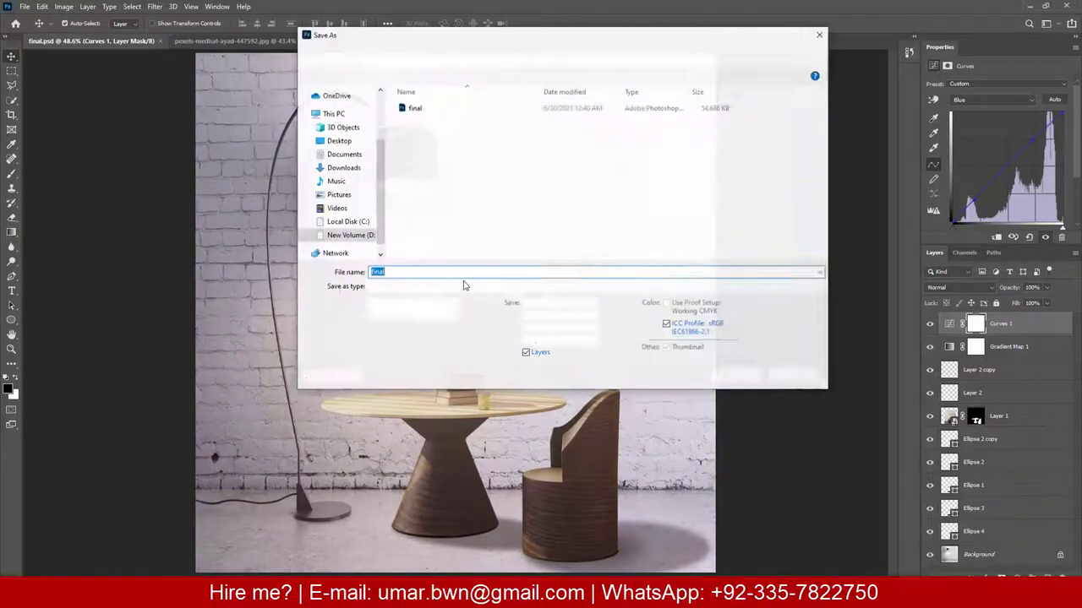
pyautogui.press('Escape')
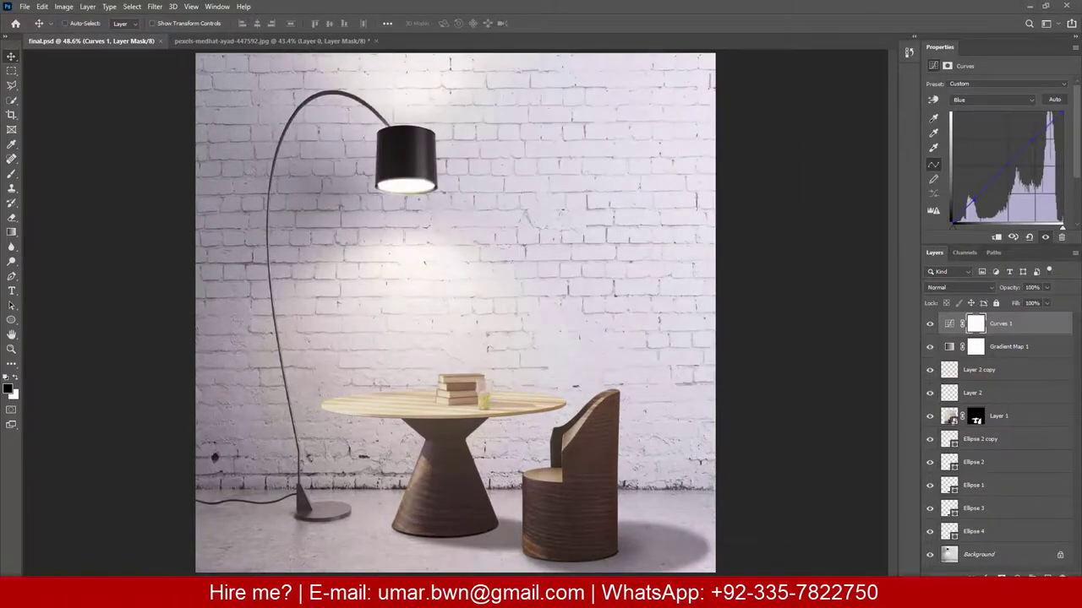